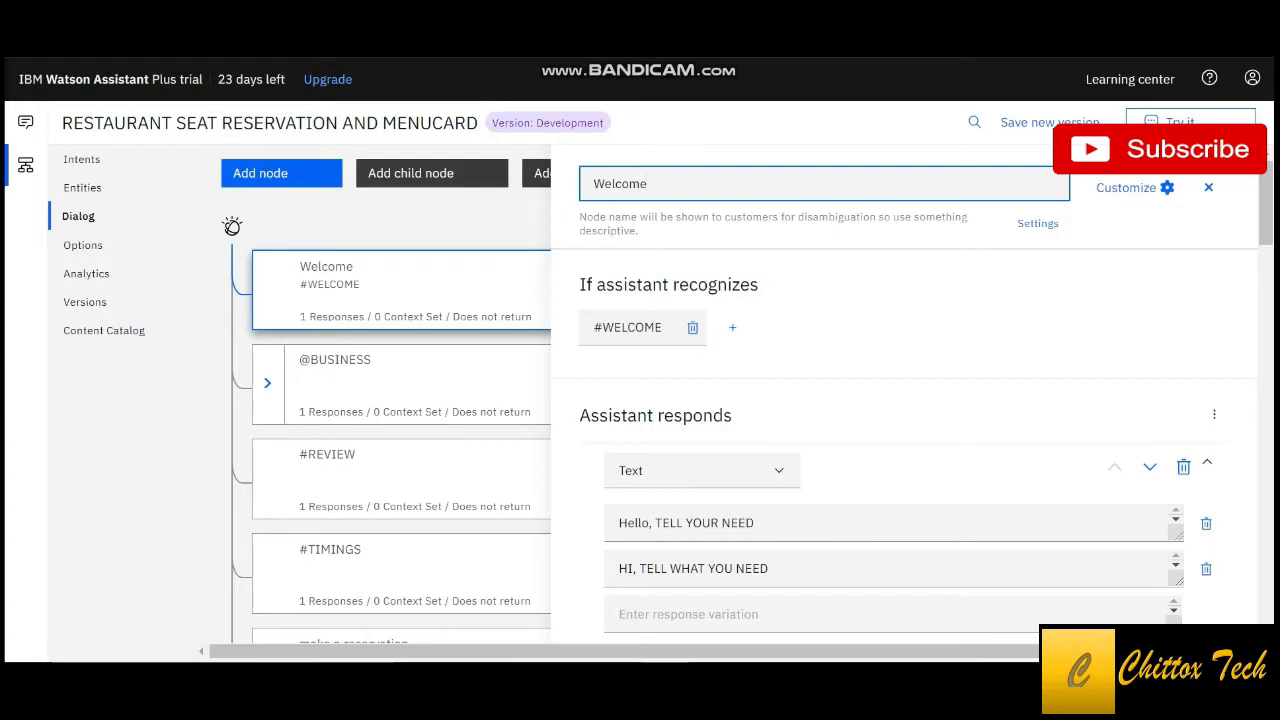
Look through the Welcome node's responses, from the greeting variations to the announcements text
{"action": "scroll", "coordinate": [900, 400], "scroll_direction": "down", "scroll_amount": 1}
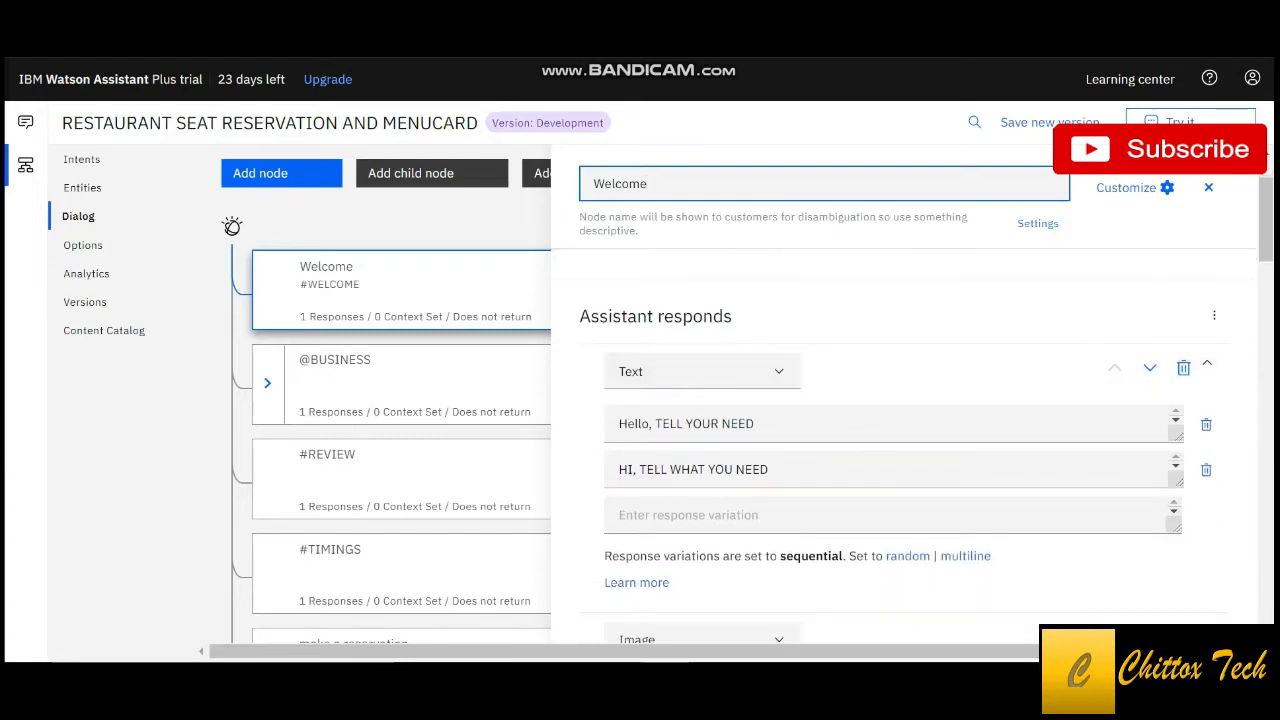
{"action": "scroll", "coordinate": [900, 400], "scroll_direction": "down", "scroll_amount": 2}
{"action": "scroll", "coordinate": [900, 400], "scroll_direction": "down", "scroll_amount": 1}
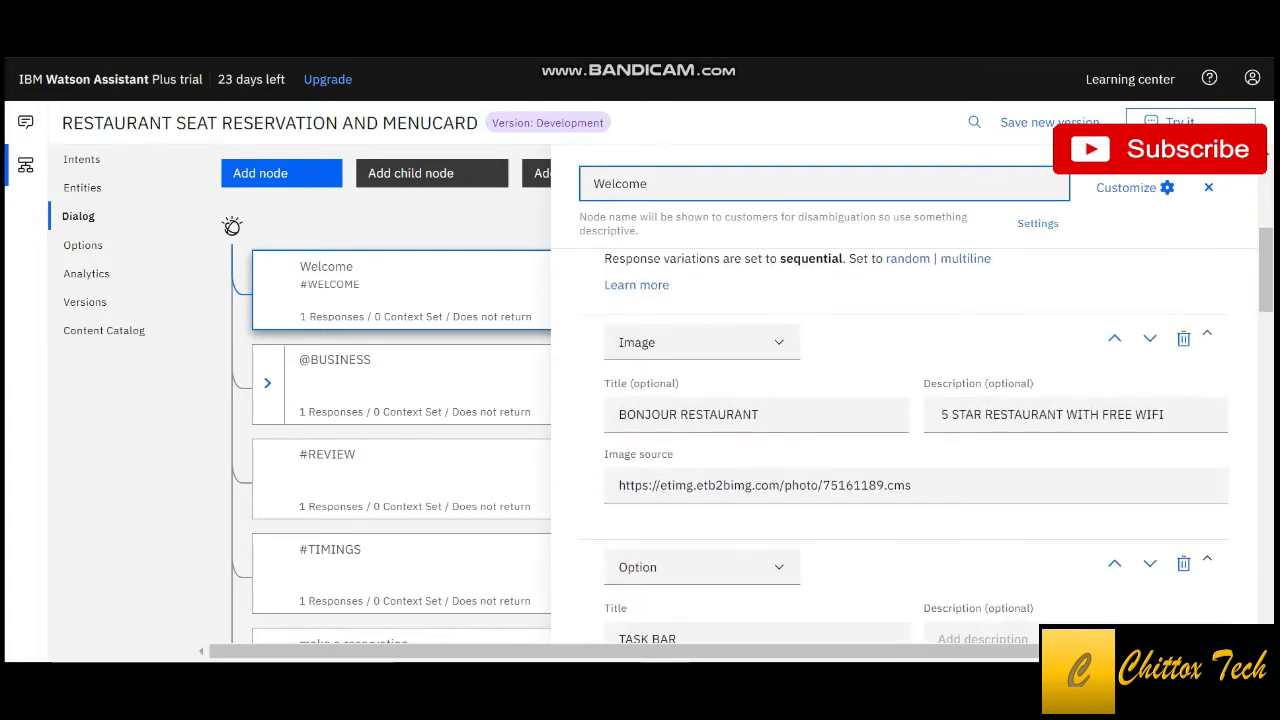
{"action": "scroll", "coordinate": [900, 400], "scroll_direction": "down", "scroll_amount": 3}
{"action": "scroll", "coordinate": [900, 400], "scroll_direction": "down", "scroll_amount": 9}
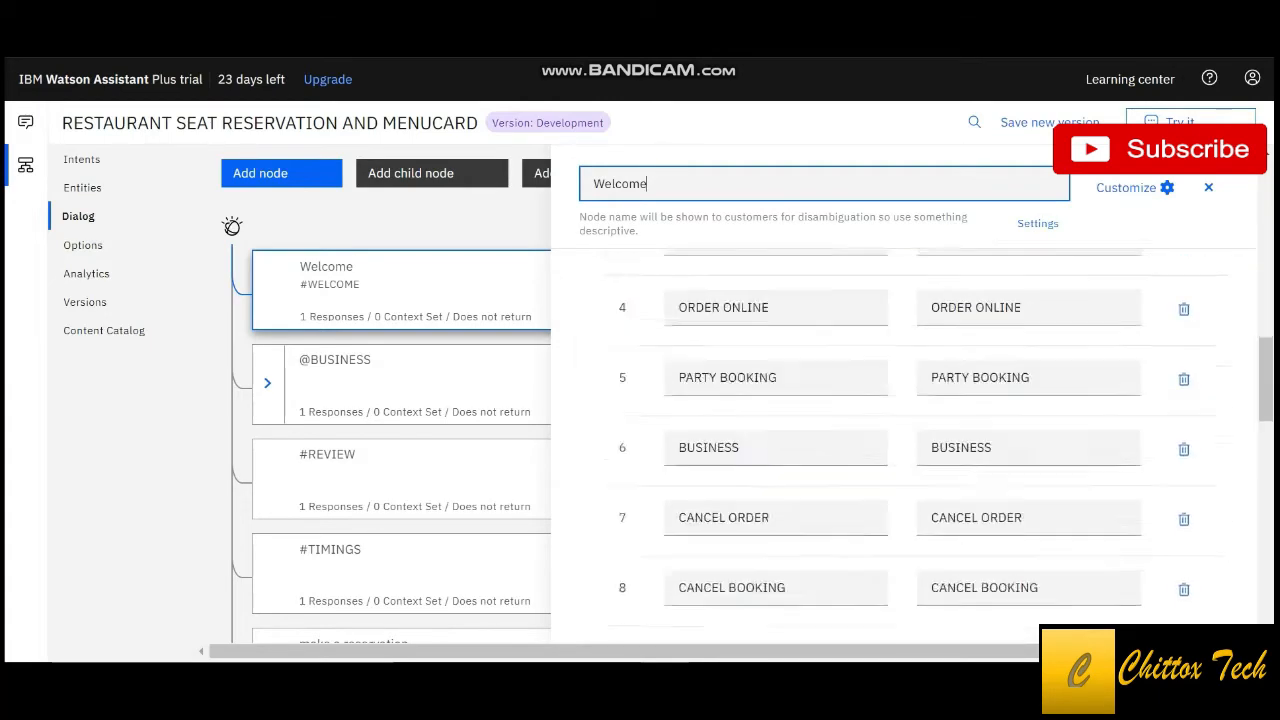
{"action": "scroll", "coordinate": [900, 400], "scroll_direction": "up", "scroll_amount": 2}
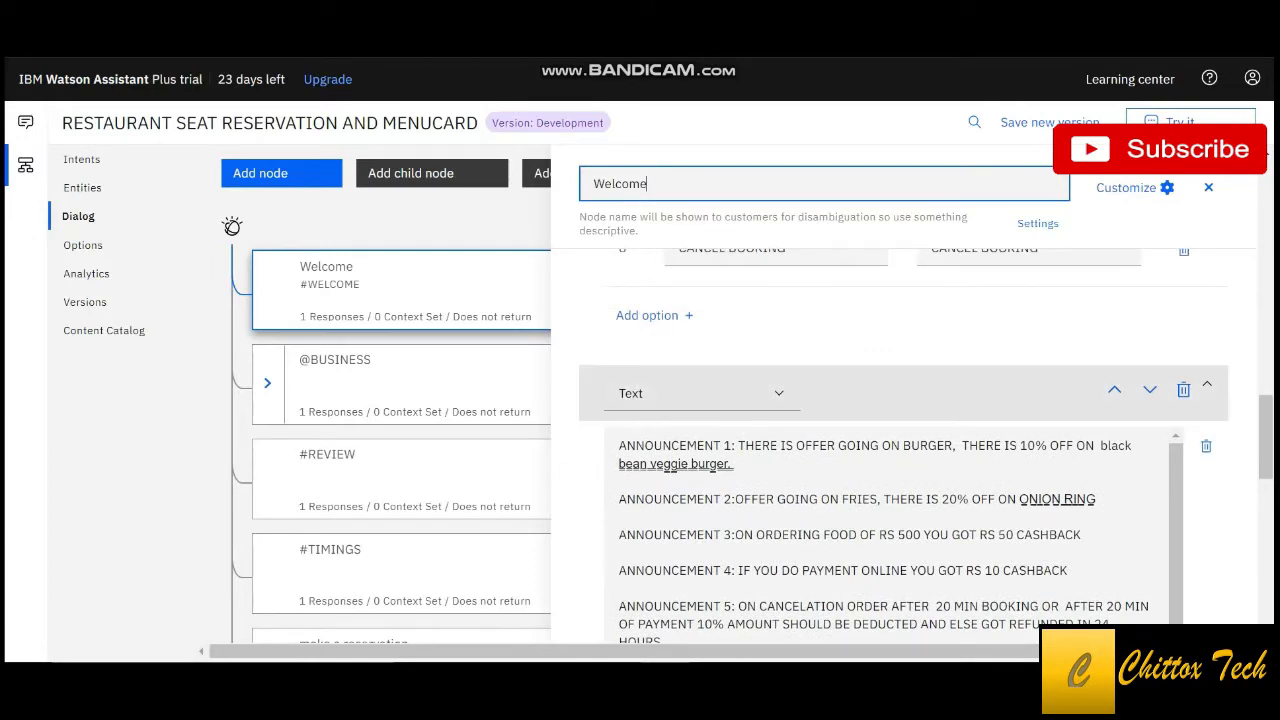
{"action": "scroll", "coordinate": [900, 450], "scroll_direction": "down", "scroll_amount": 2}
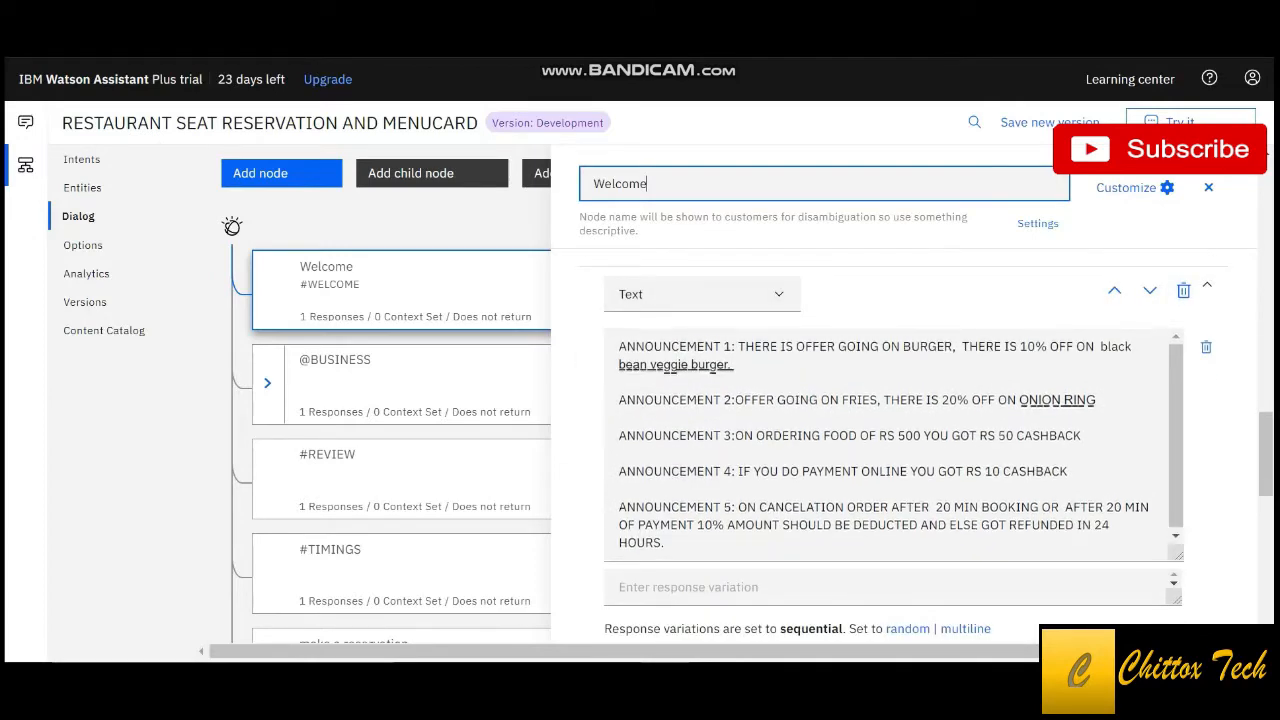
{"action": "scroll", "coordinate": [900, 450], "scroll_direction": "up", "scroll_amount": 10}
Examine the Welcome node's greeting variations and the title, description and source of its image response
{"action": "scroll", "coordinate": [900, 450], "scroll_direction": "down", "scroll_amount": 2}
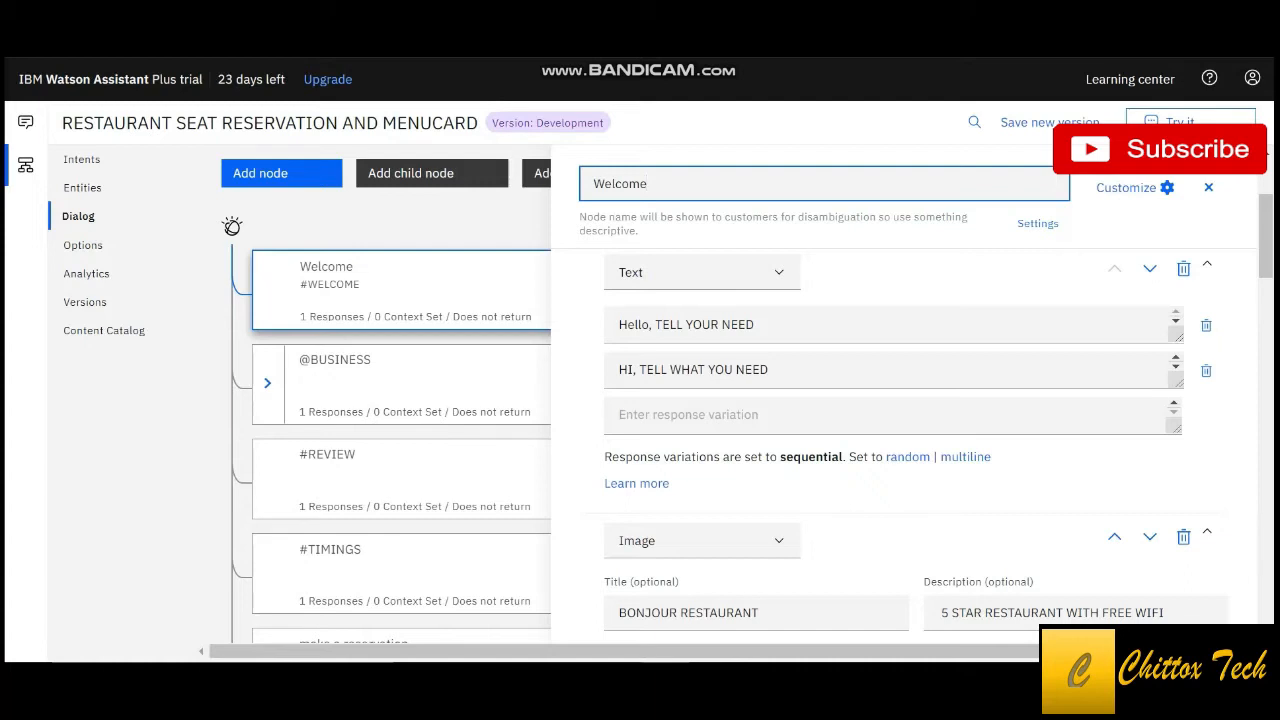
{"action": "scroll", "coordinate": [900, 340], "scroll_direction": "down", "scroll_amount": 3}
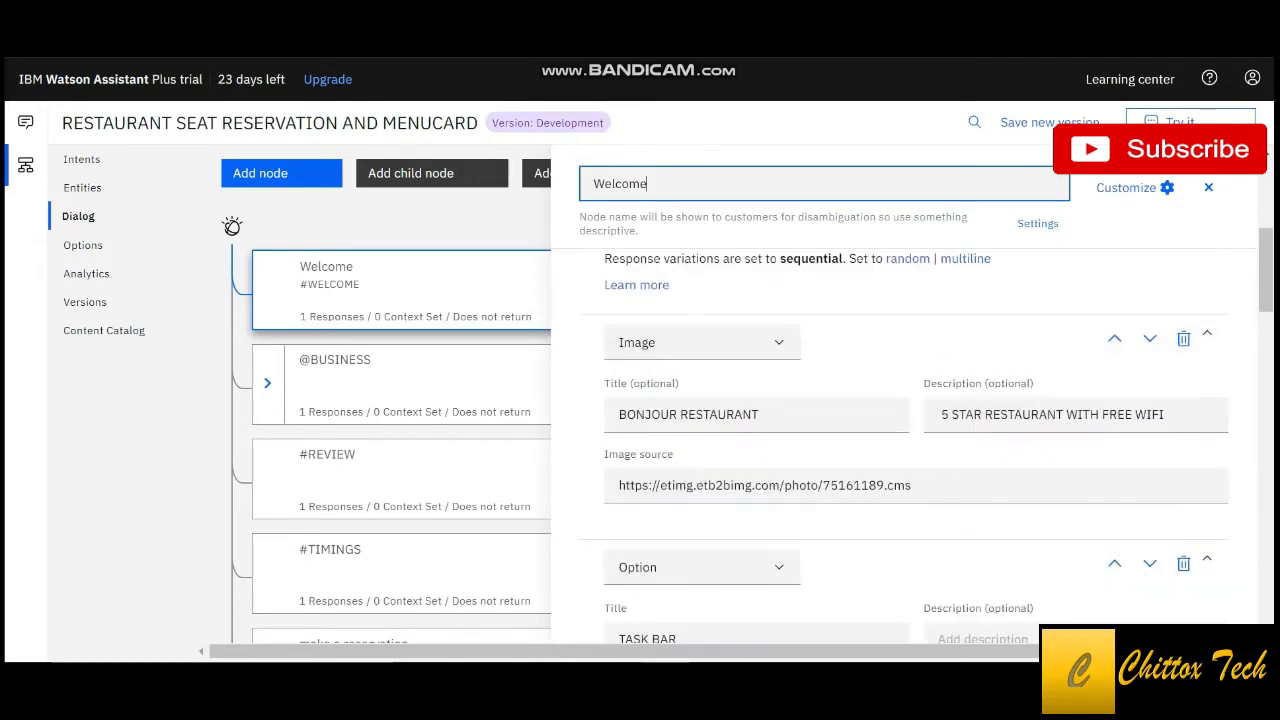
{"action": "scroll", "coordinate": [900, 440], "scroll_direction": "down", "scroll_amount": 1}
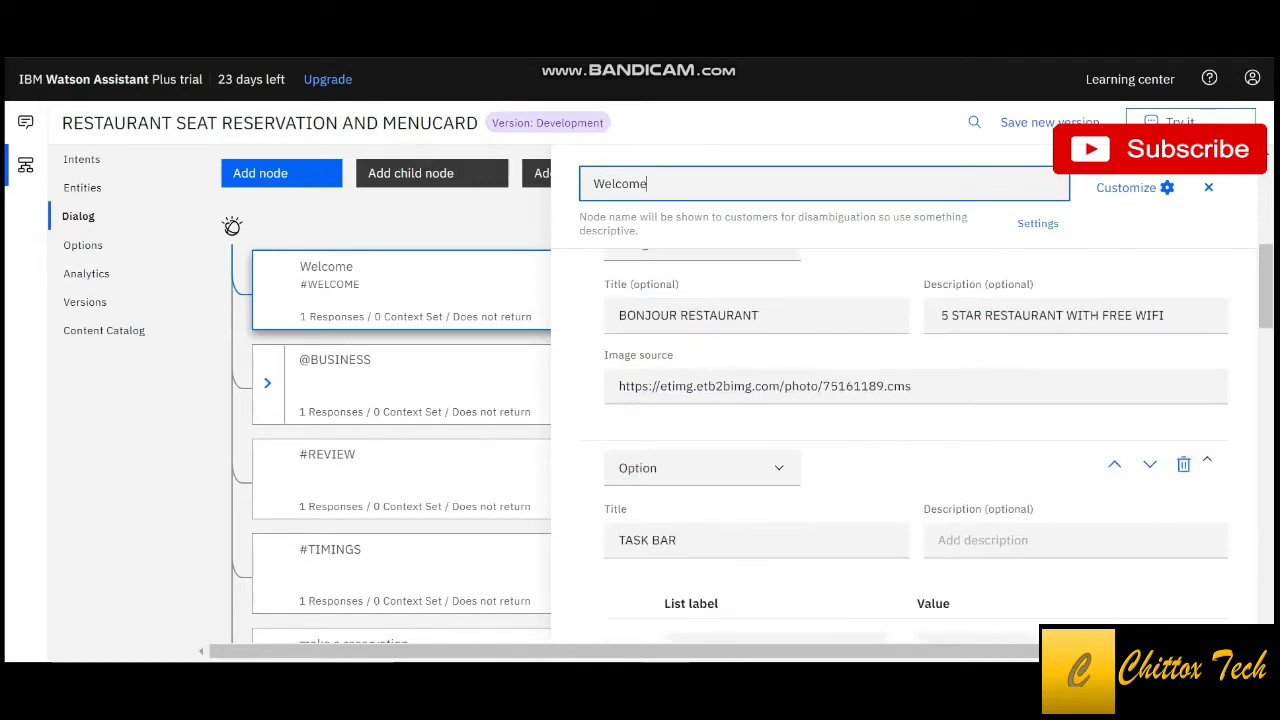
{"action": "scroll", "coordinate": [900, 440], "scroll_direction": "up", "scroll_amount": 1}
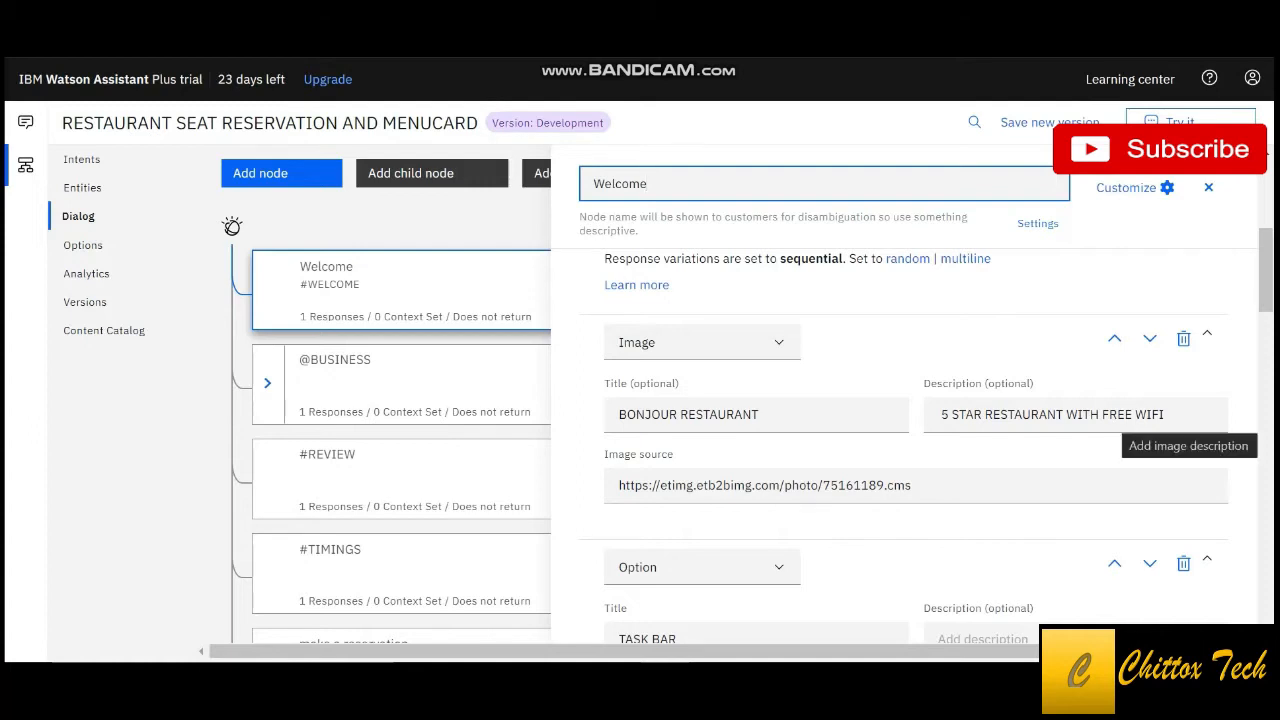
{"action": "scroll", "coordinate": [919, 448], "scroll_direction": "down", "scroll_amount": 1}
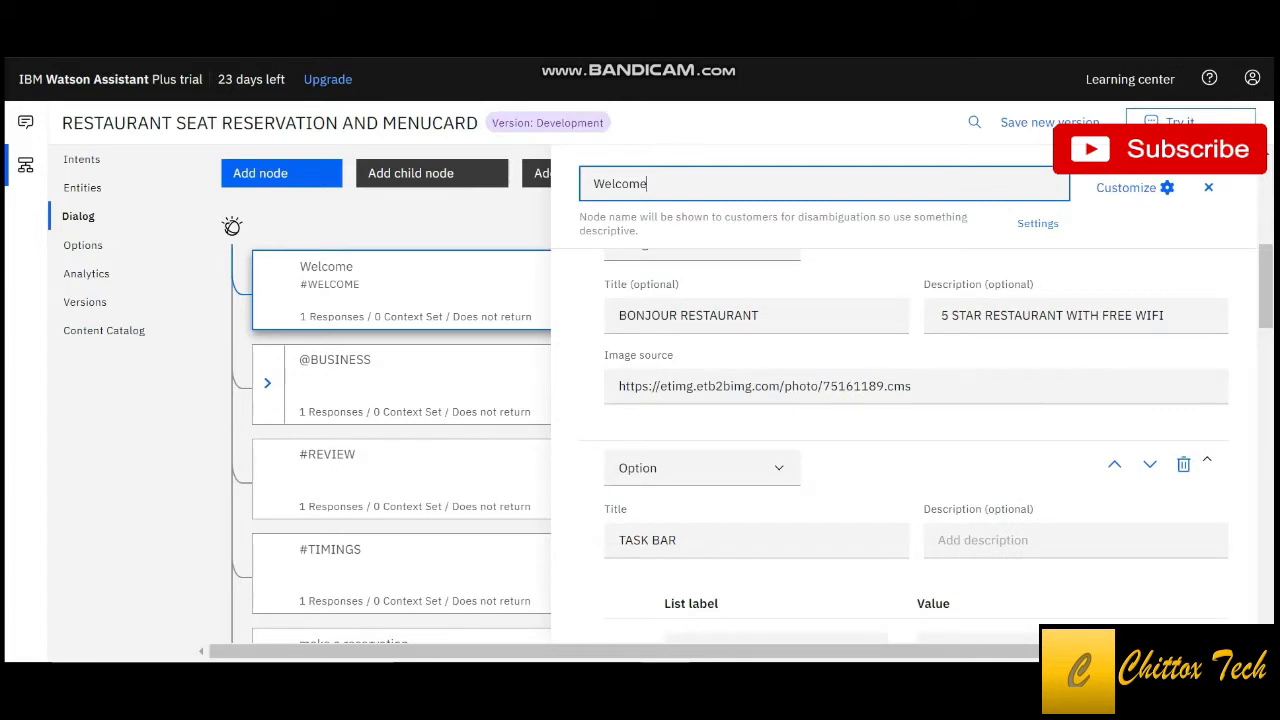
Examine the labels and values of the TASK BAR option response in the Welcome node
{"action": "scroll", "coordinate": [919, 448], "scroll_direction": "down", "scroll_amount": 2}
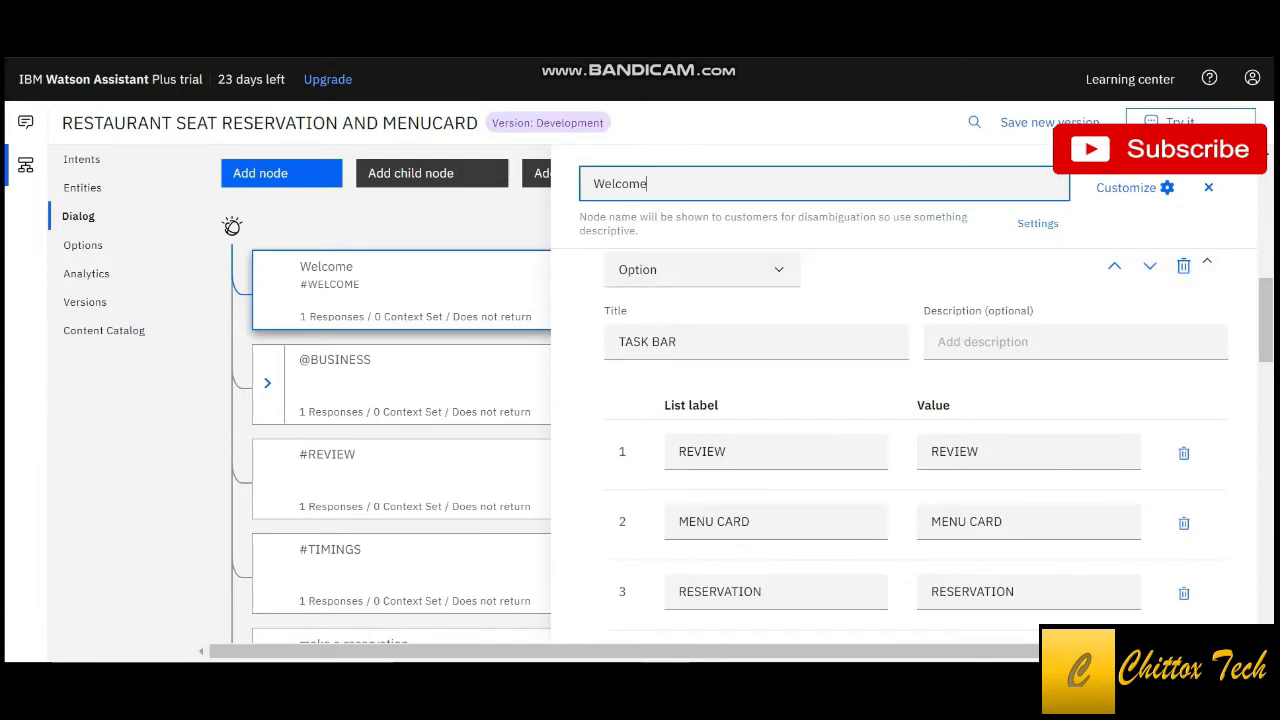
{"action": "scroll", "coordinate": [919, 448], "scroll_direction": "down", "scroll_amount": 1}
{"action": "scroll", "coordinate": [919, 448], "scroll_direction": "down", "scroll_amount": 1}
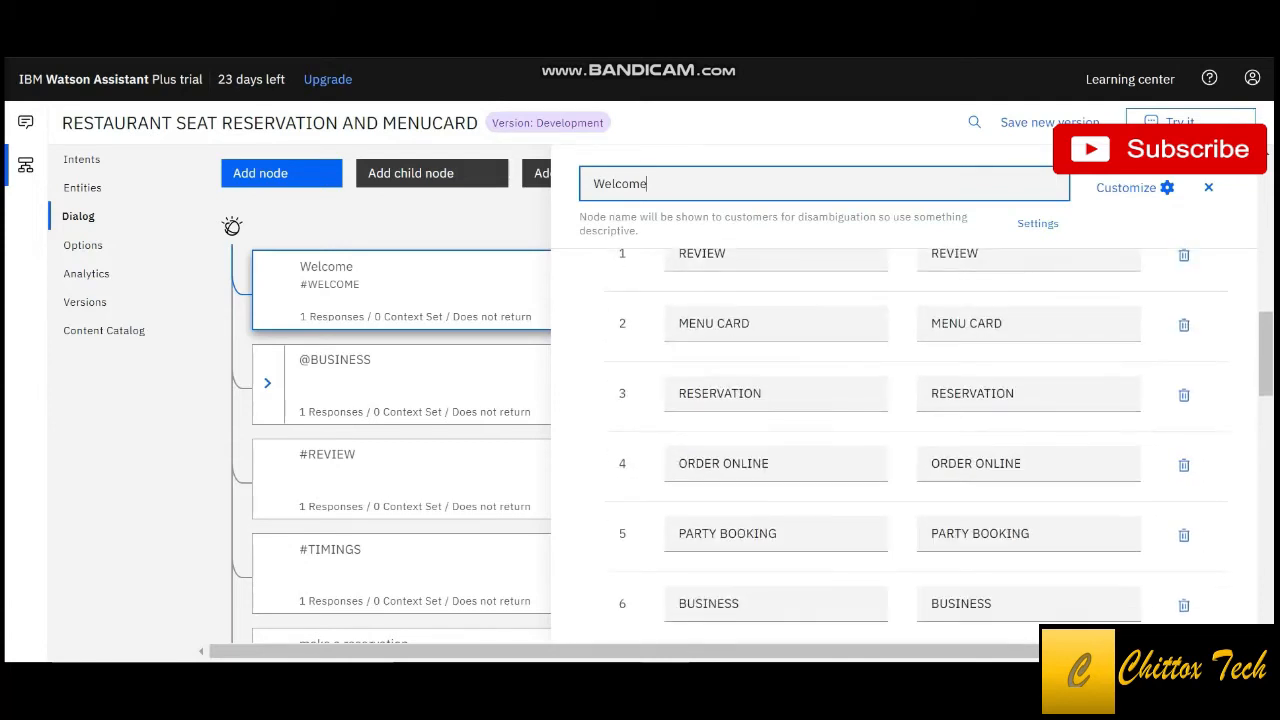
{"action": "scroll", "coordinate": [919, 448], "scroll_direction": "down", "scroll_amount": 1}
{"action": "scroll", "coordinate": [919, 448], "scroll_direction": "down", "scroll_amount": 1}
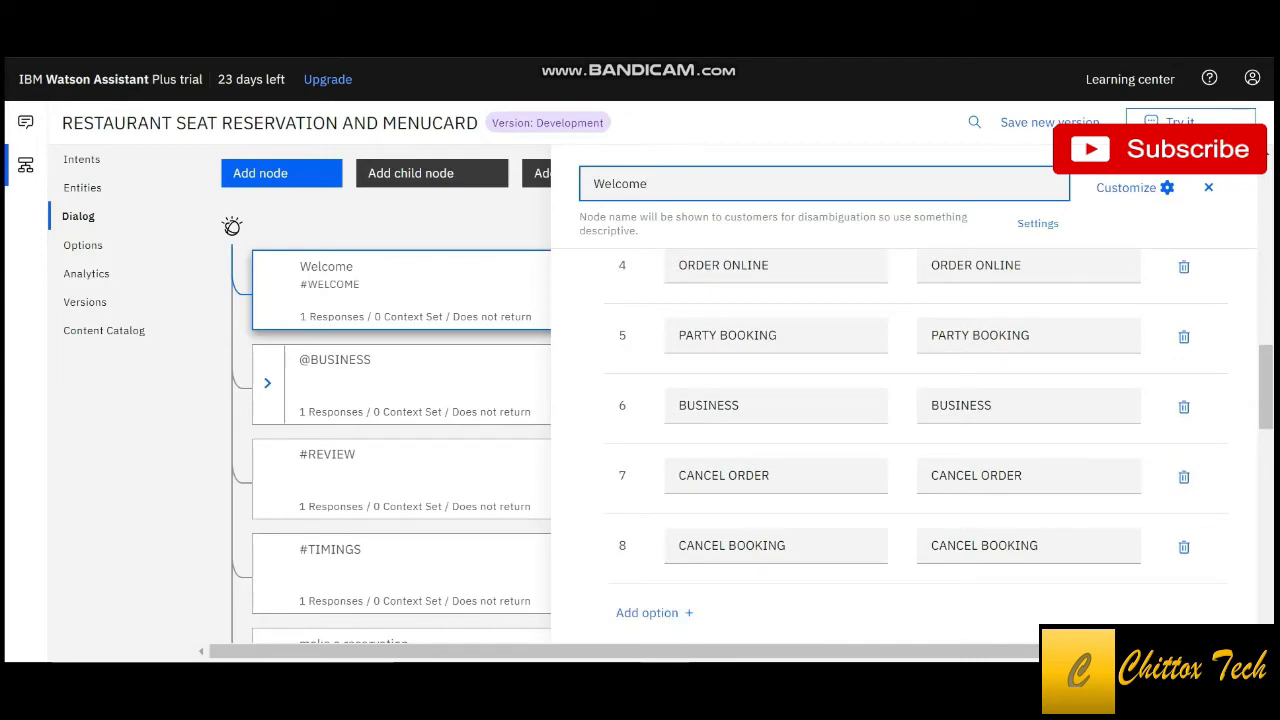
{"action": "scroll", "coordinate": [919, 448], "scroll_direction": "down", "scroll_amount": 3}
{"action": "scroll", "coordinate": [919, 448], "scroll_direction": "up", "scroll_amount": 5}
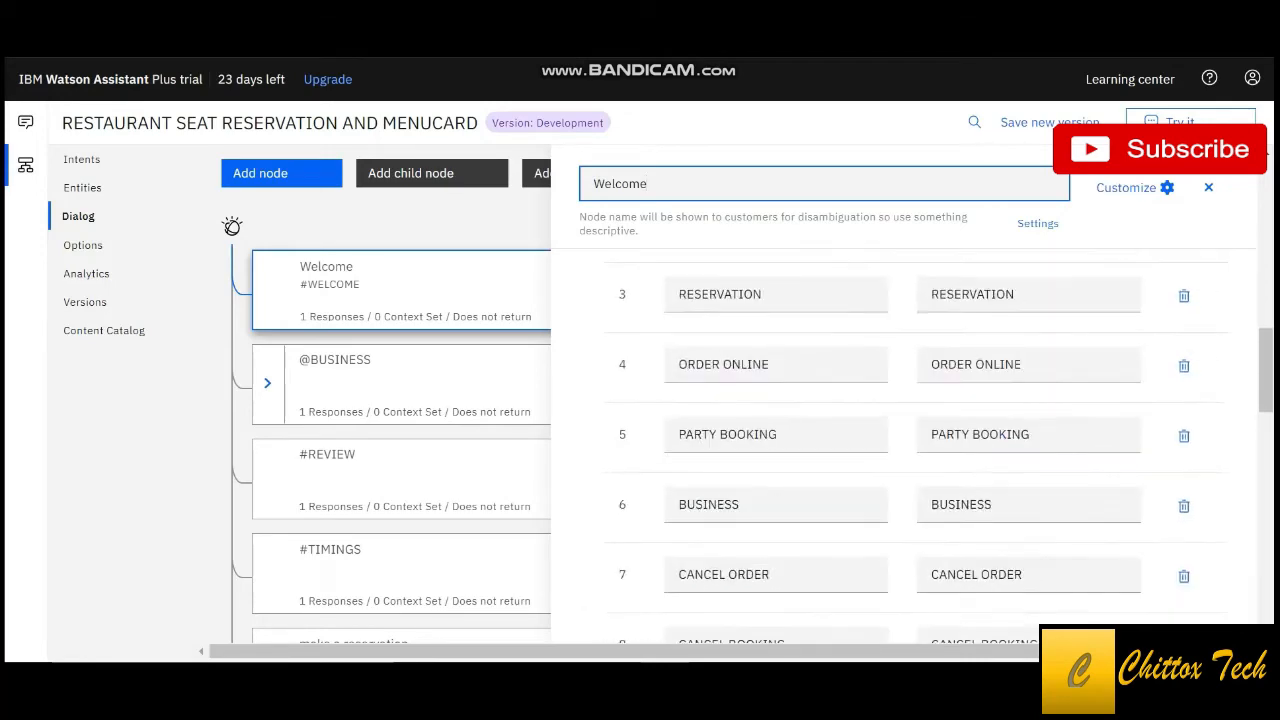
Read the announcement and note text responses of the Welcome node and close the node
{"action": "scroll", "coordinate": [919, 448], "scroll_direction": "down", "scroll_amount": 5}
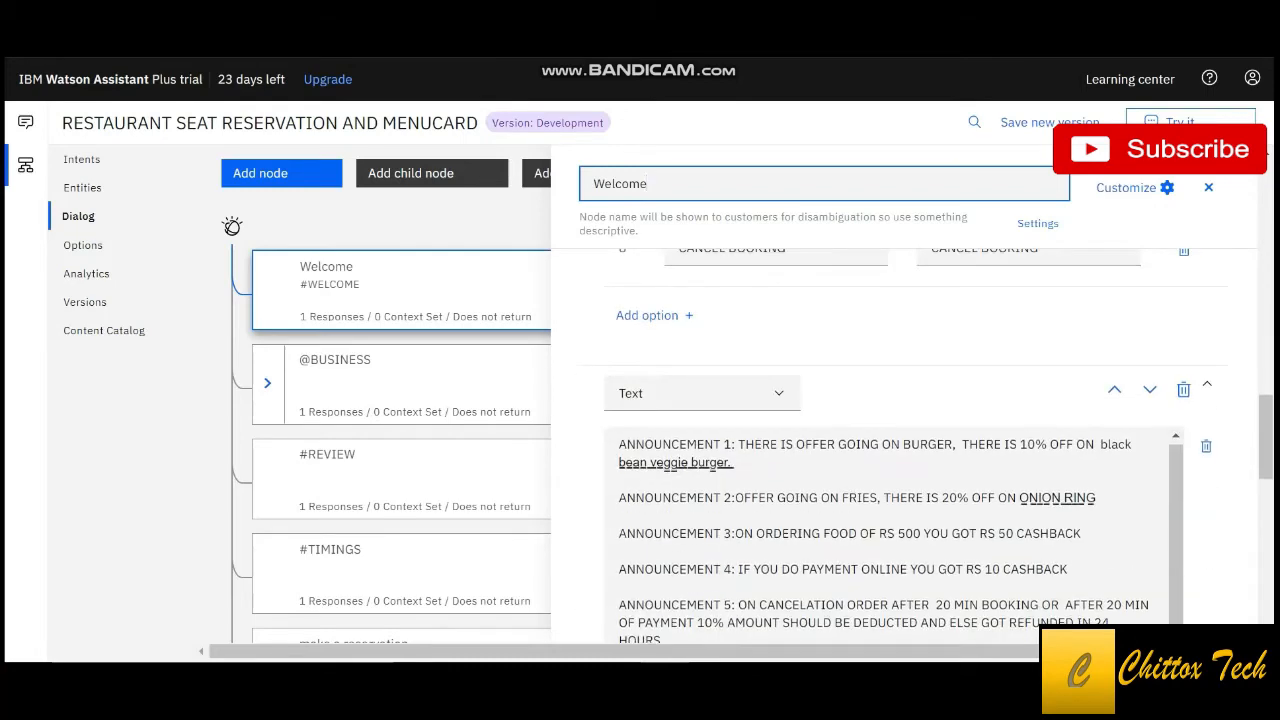
{"action": "scroll", "coordinate": [919, 448], "scroll_direction": "down", "scroll_amount": 1}
{"action": "scroll", "coordinate": [919, 448], "scroll_direction": "down", "scroll_amount": 4}
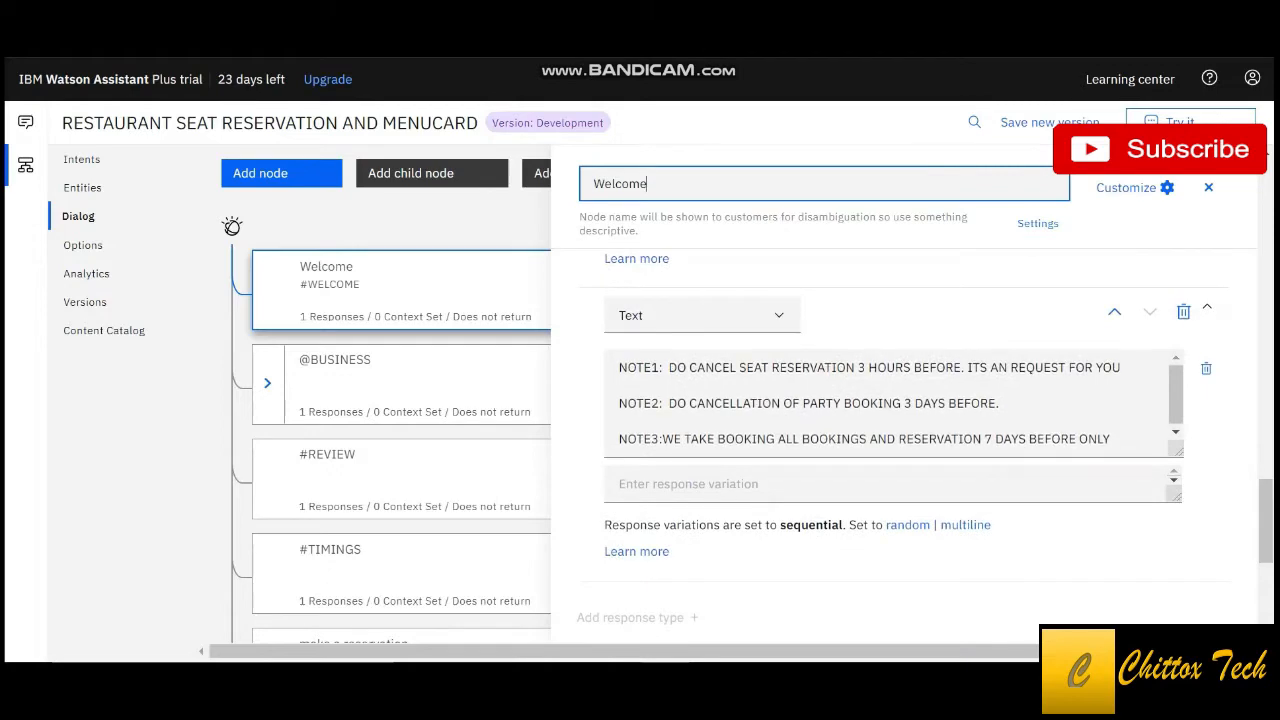
{"action": "scroll", "coordinate": [904, 440], "scroll_direction": "up", "scroll_amount": 6}
{"action": "scroll", "coordinate": [904, 440], "scroll_direction": "up", "scroll_amount": 7}
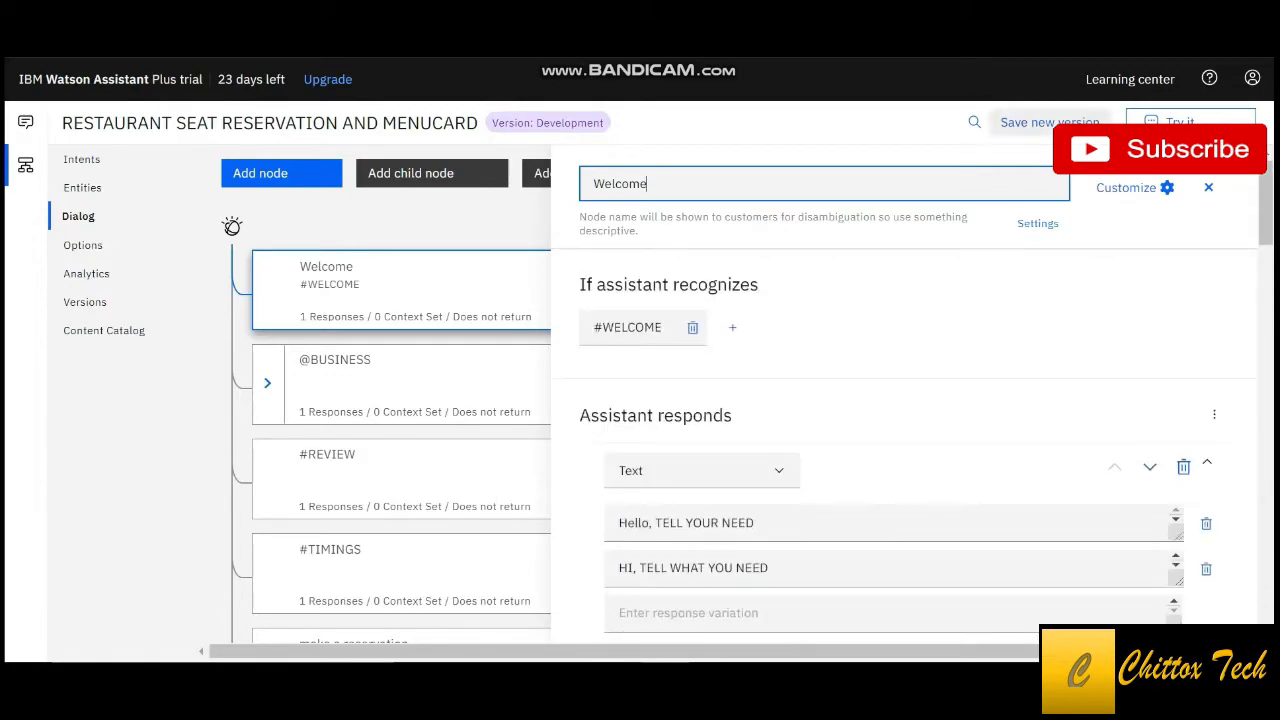
{"action": "left_click", "coordinate": [1208, 187]}
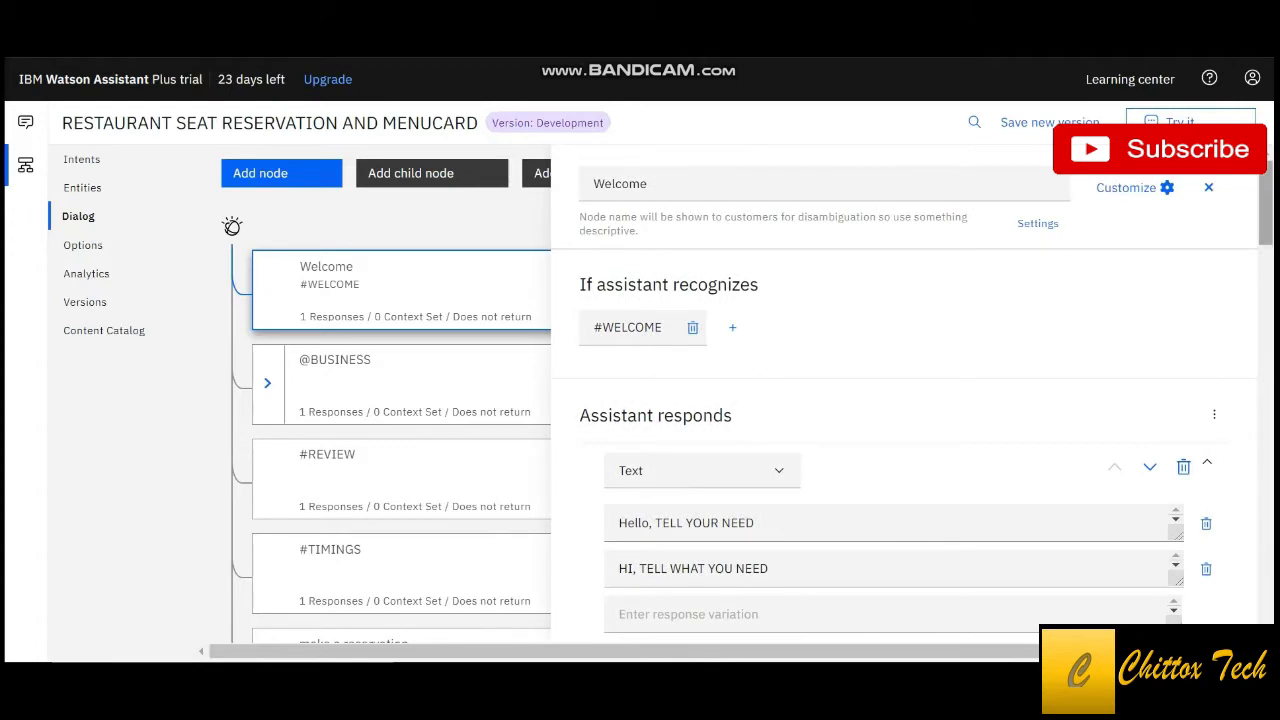
{"action": "left_click", "coordinate": [1208, 187]}
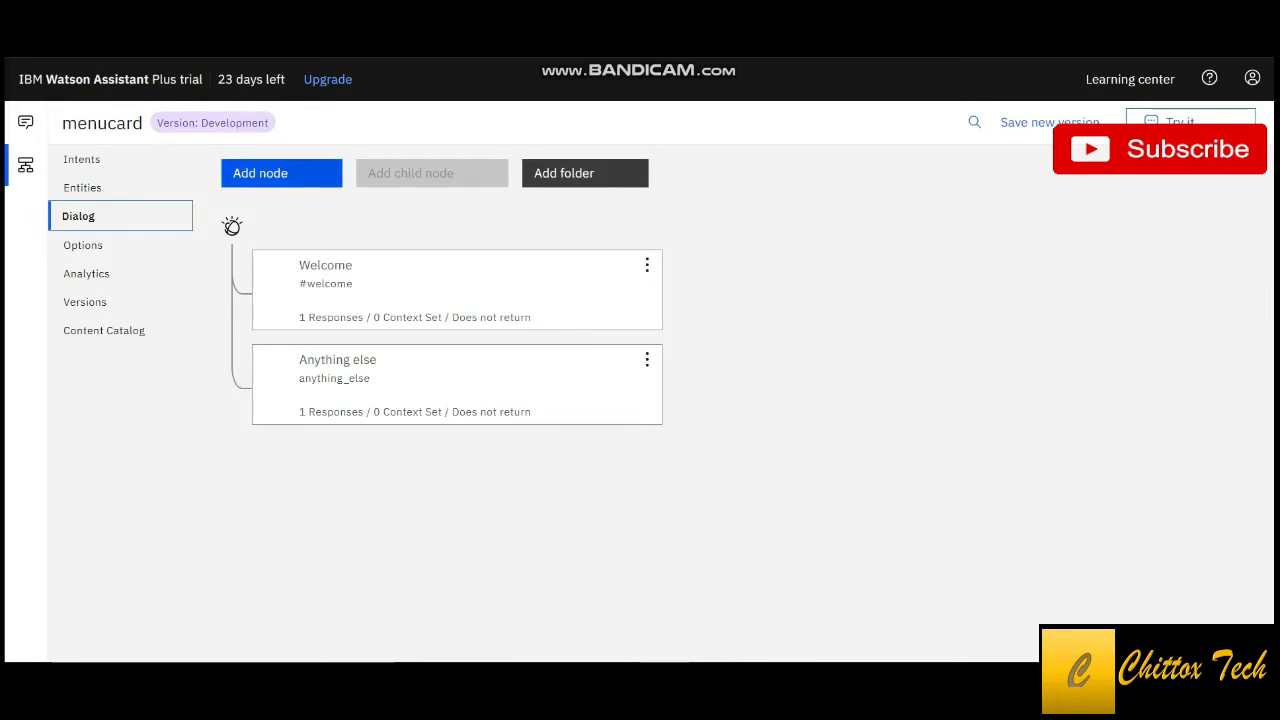
Add a blank node to the menucard dialog and view the choices for its recognition condition before closing it
{"action": "left_click", "coordinate": [281, 173]}
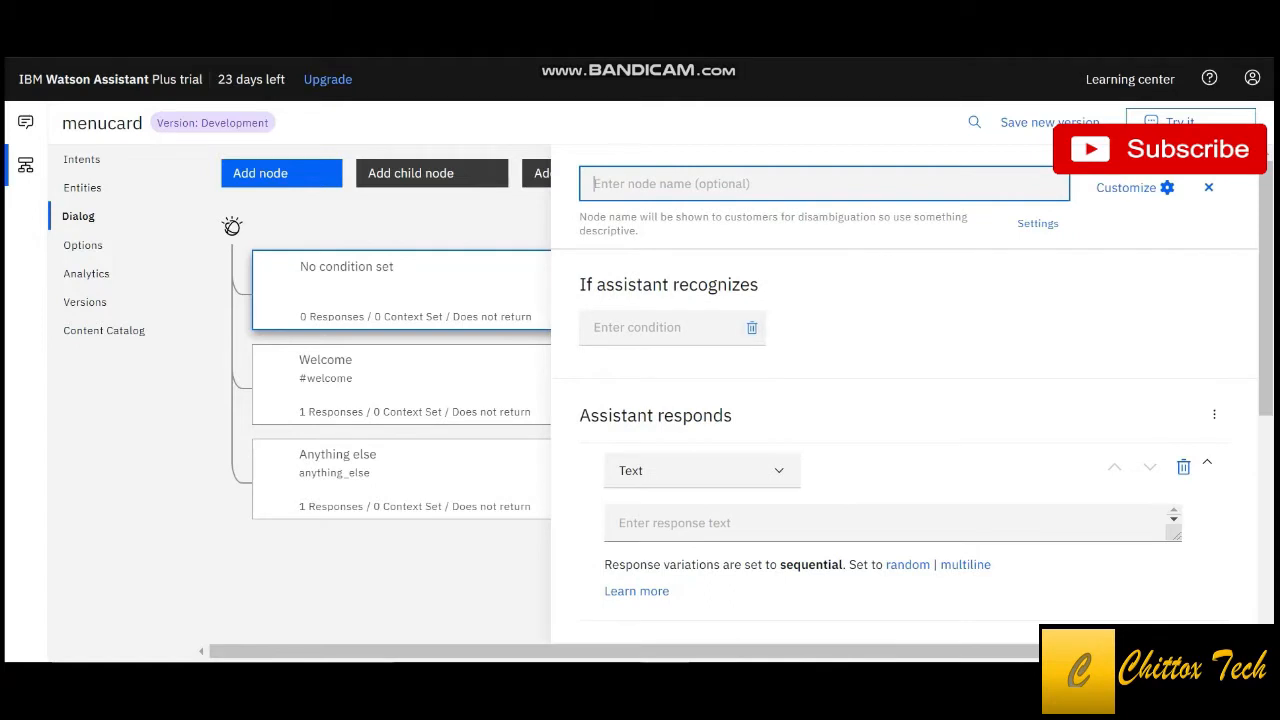
{"action": "left_click", "coordinate": [665, 328]}
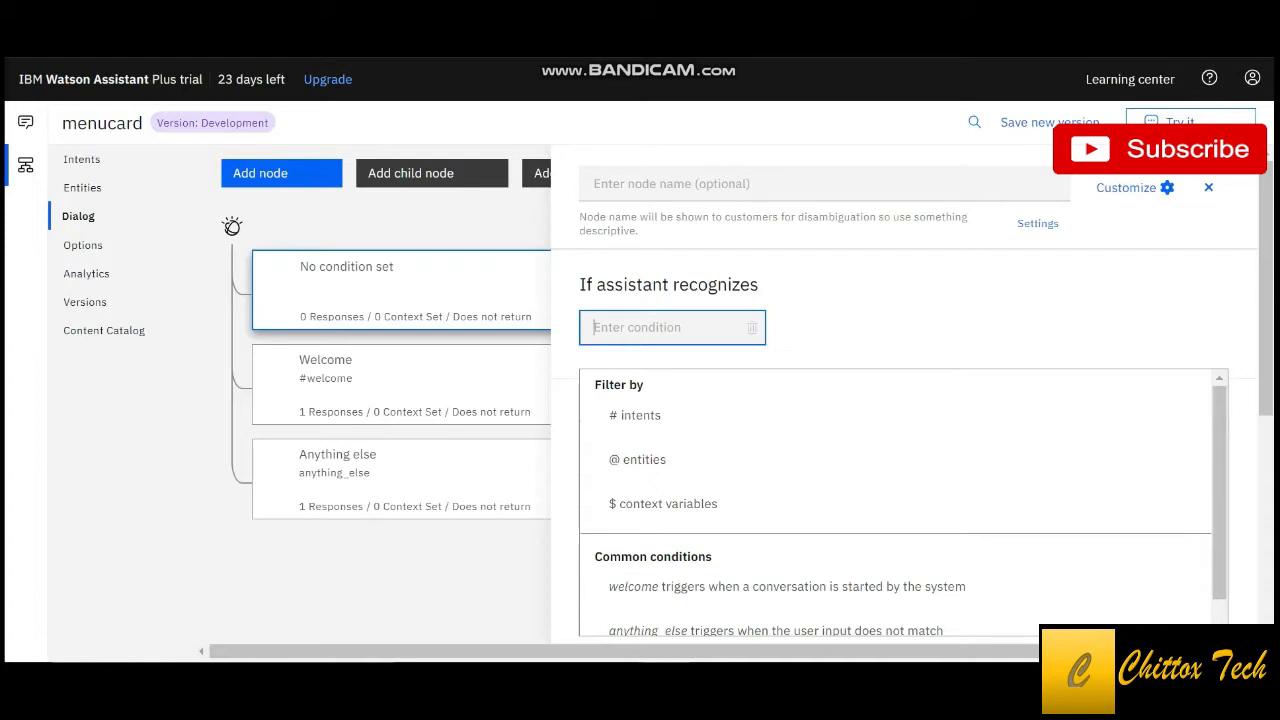
{"action": "left_click", "coordinate": [1208, 188]}
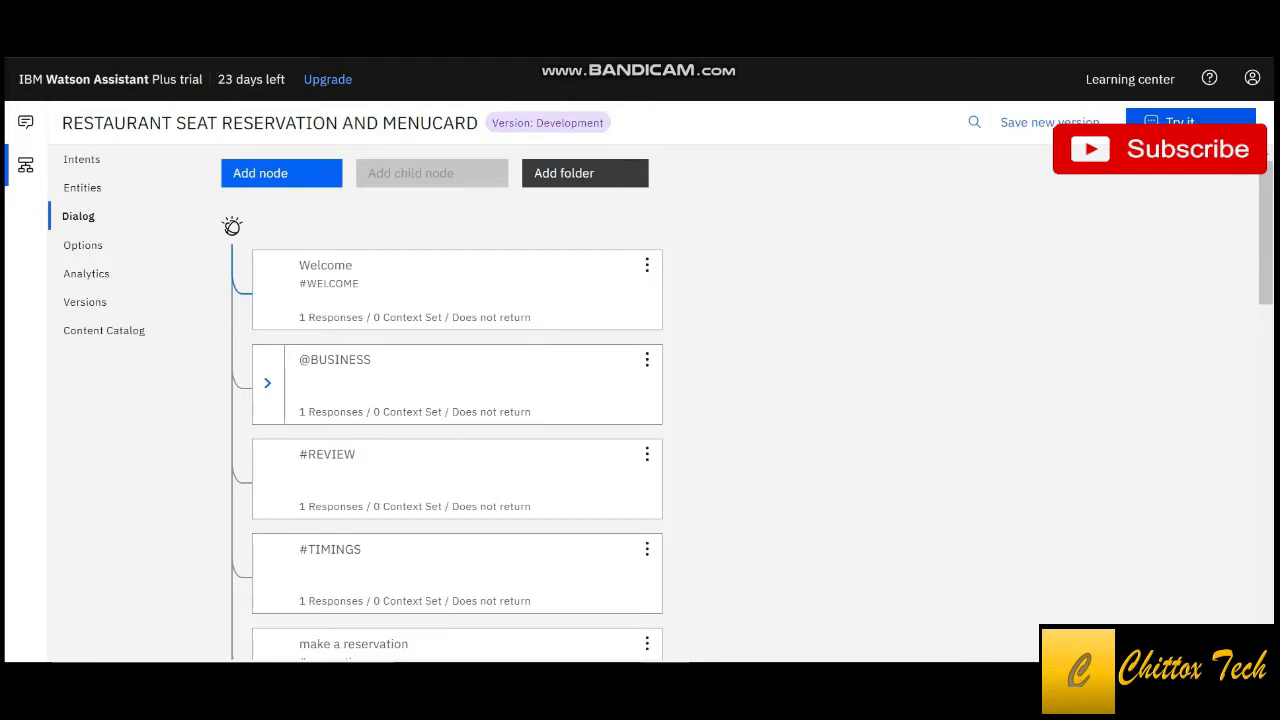
Test the restaurant reservation assistant with the message "HI" and clear the test conversation
{"action": "left_click", "coordinate": [1190, 118]}
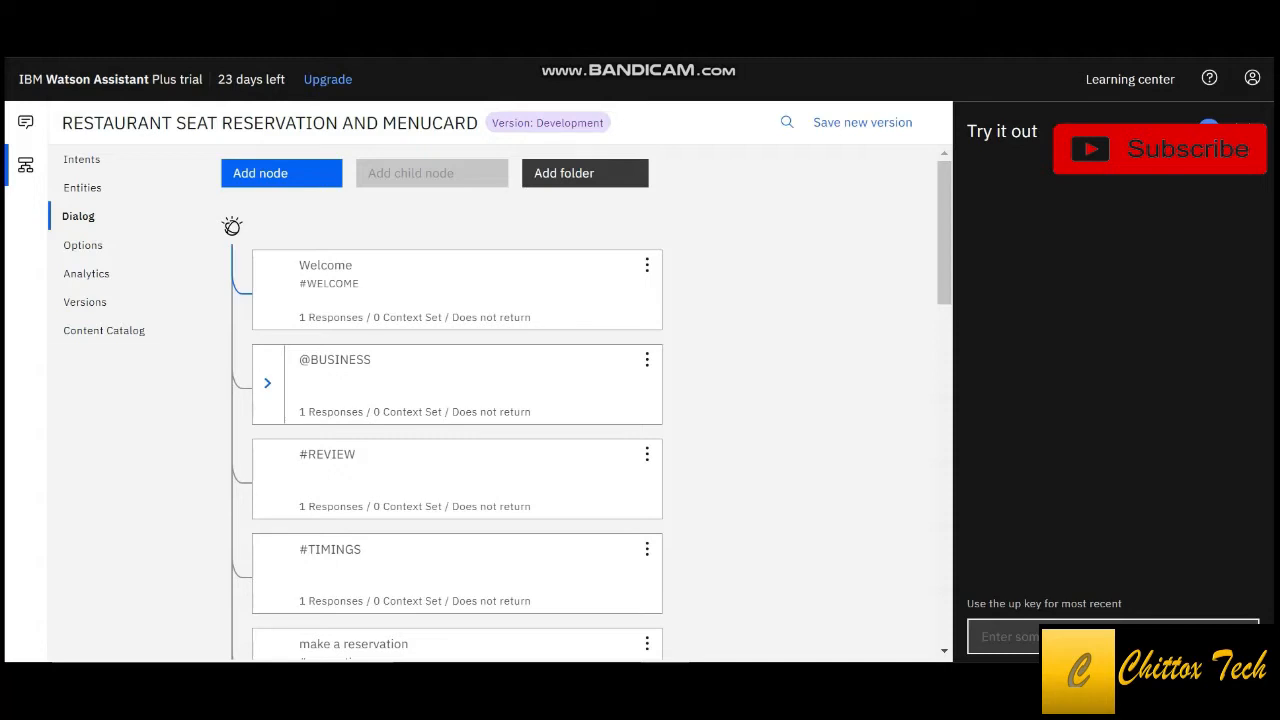
{"action": "type", "text": "HI"}
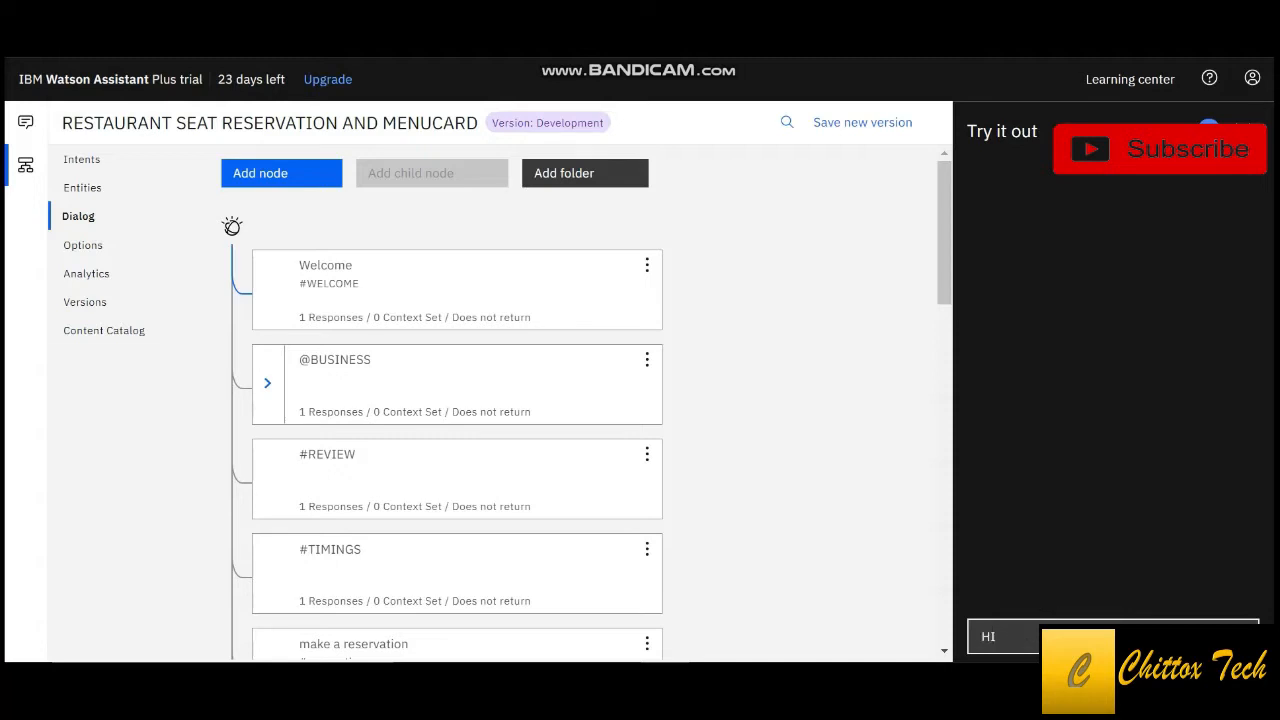
{"action": "key", "text": "Return"}
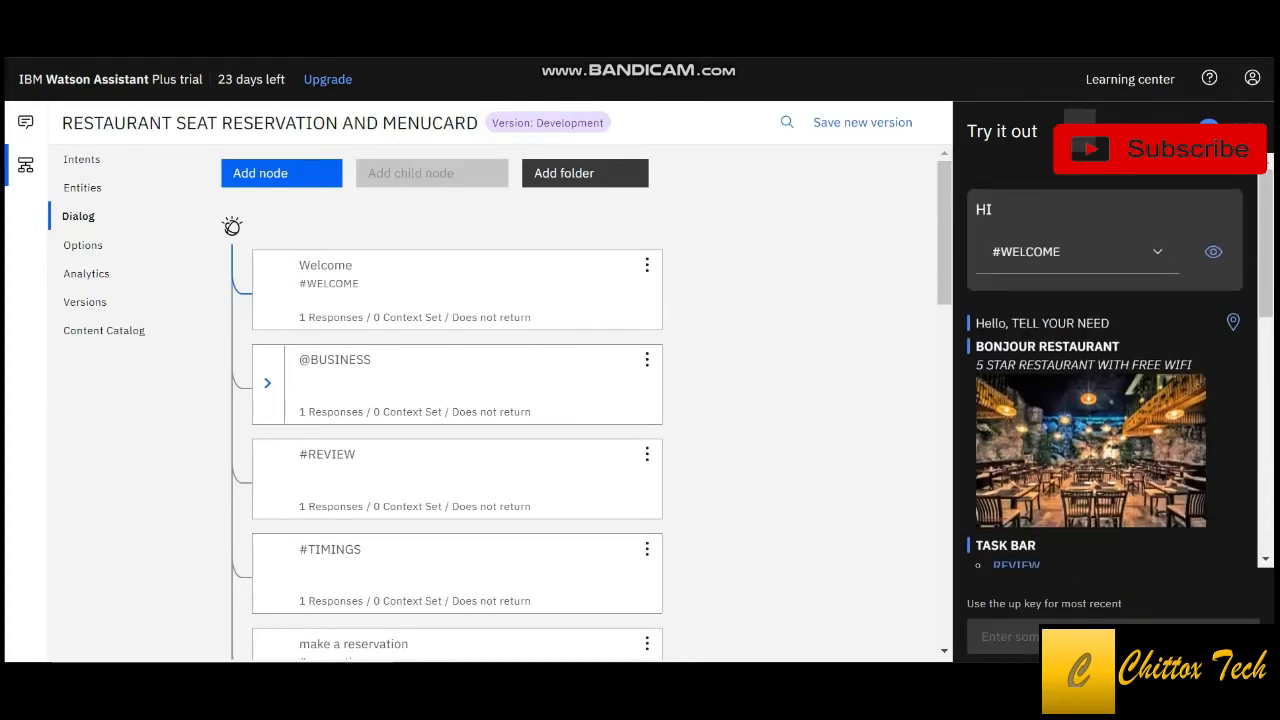
{"action": "left_click", "coordinate": [1080, 131]}
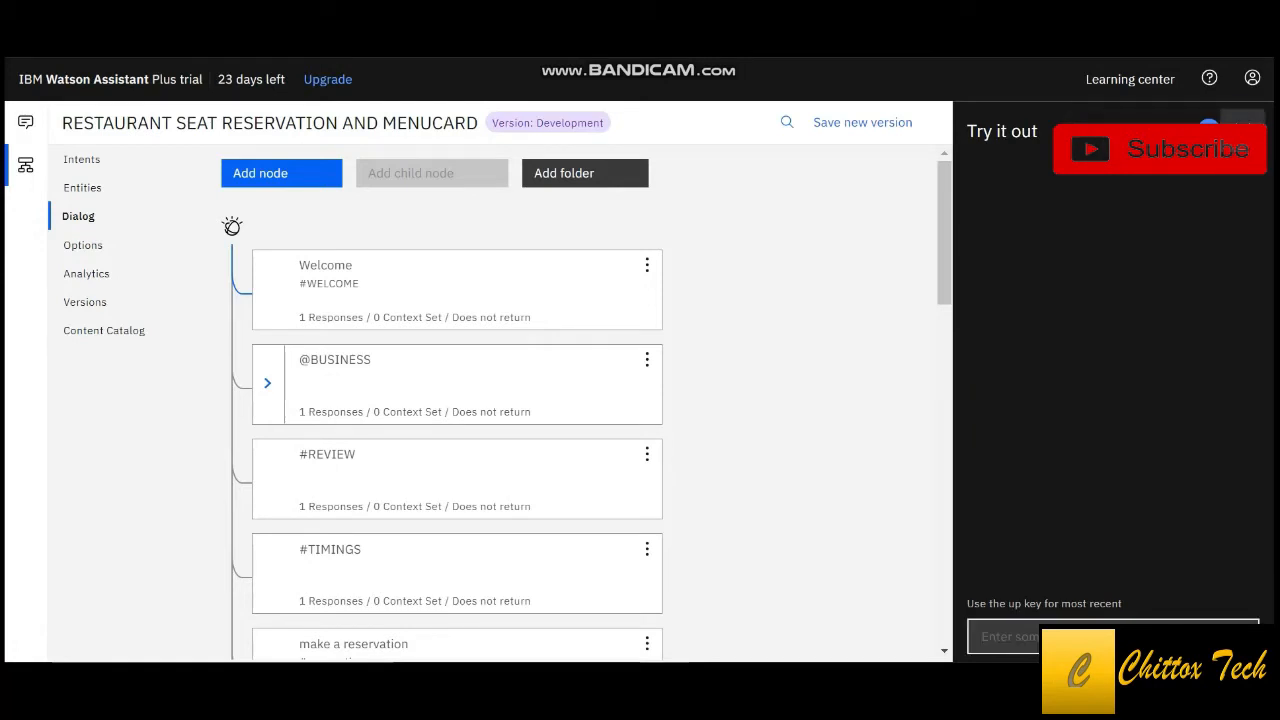
{"action": "left_click", "coordinate": [1243, 131]}
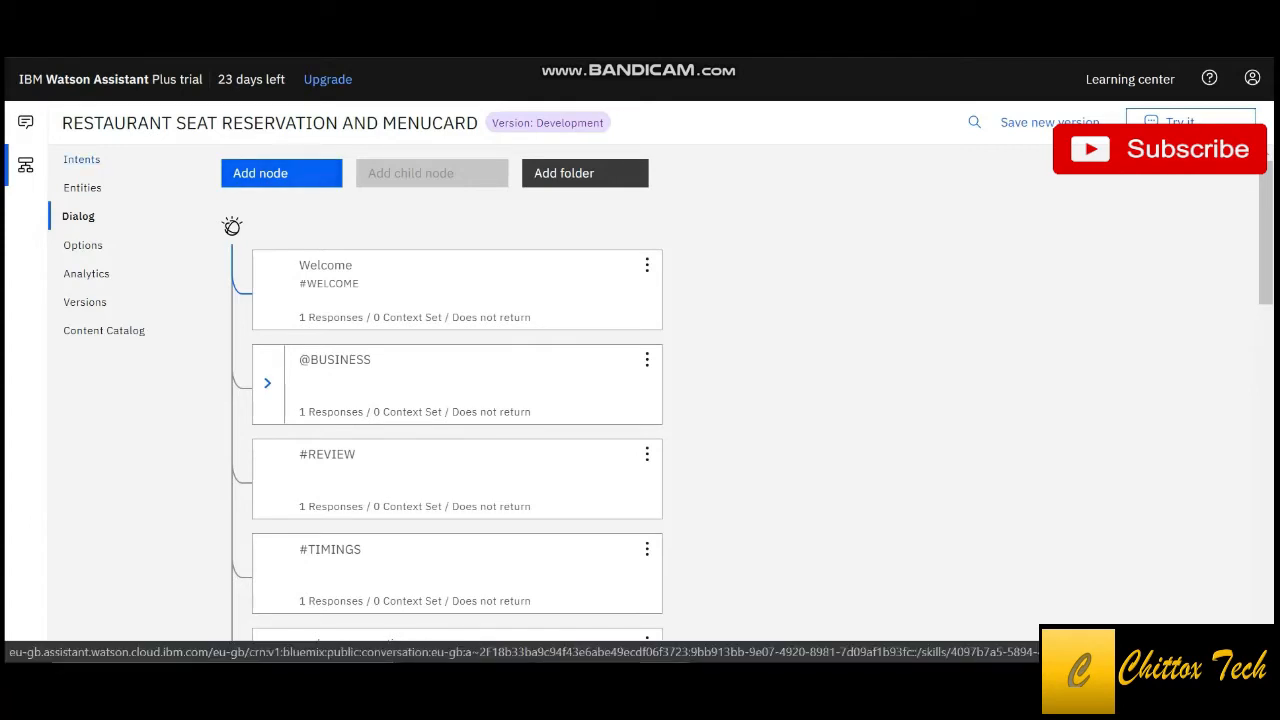
Review the user examples of the #THANKS intent in the restaurant reservation skill and return to the intent list
{"action": "left_click", "coordinate": [81, 160]}
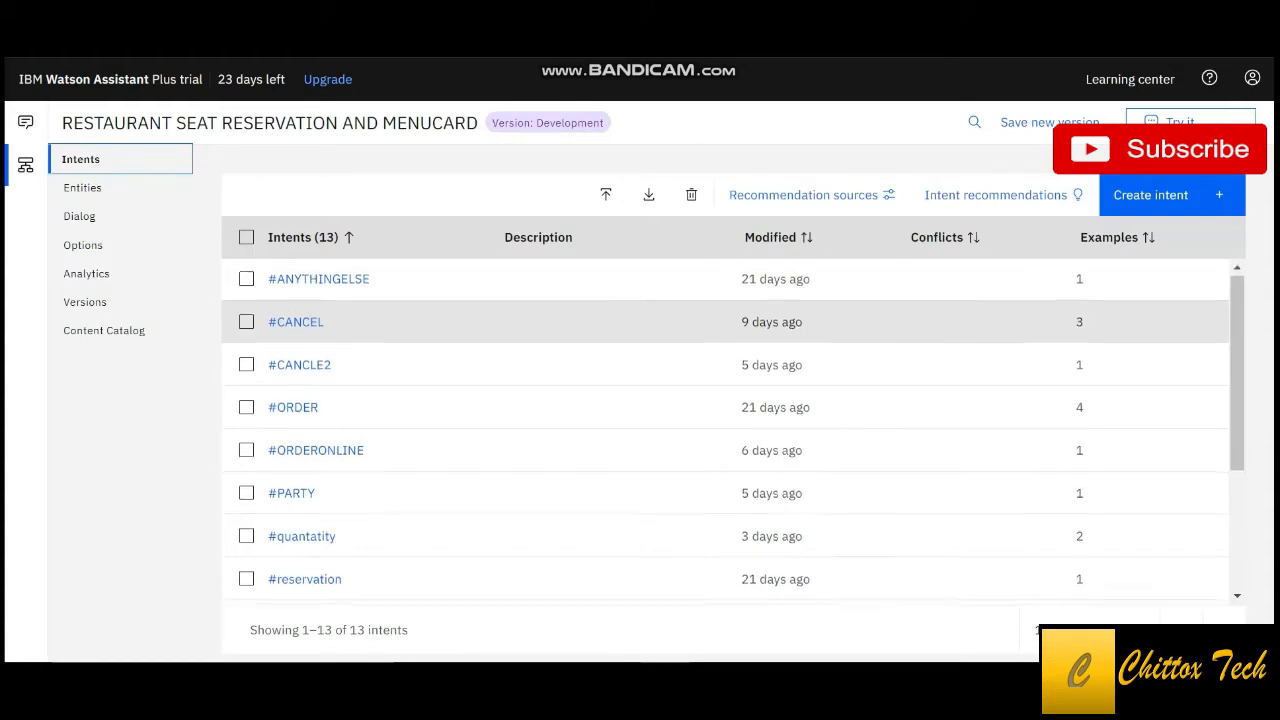
{"action": "scroll", "coordinate": [300, 369], "scroll_direction": "down", "scroll_amount": 3}
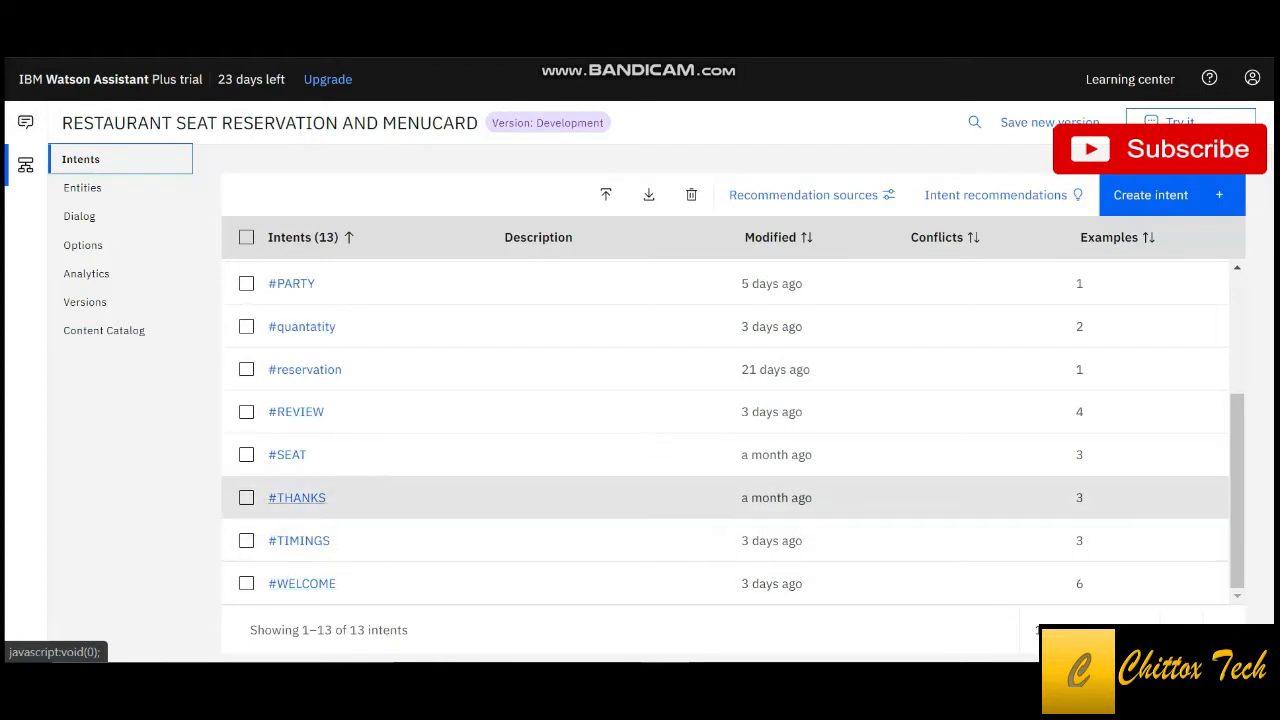
{"action": "left_click", "coordinate": [296, 497]}
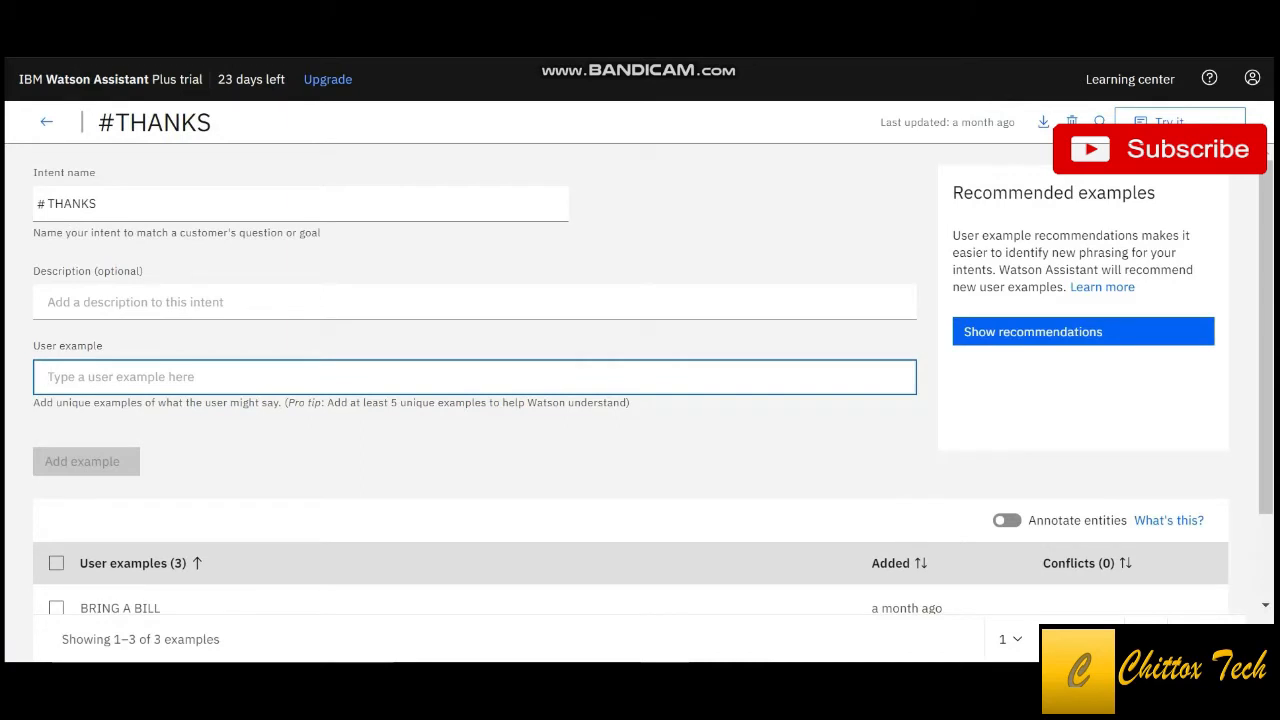
{"action": "scroll", "coordinate": [640, 380], "scroll_direction": "down", "scroll_amount": 1}
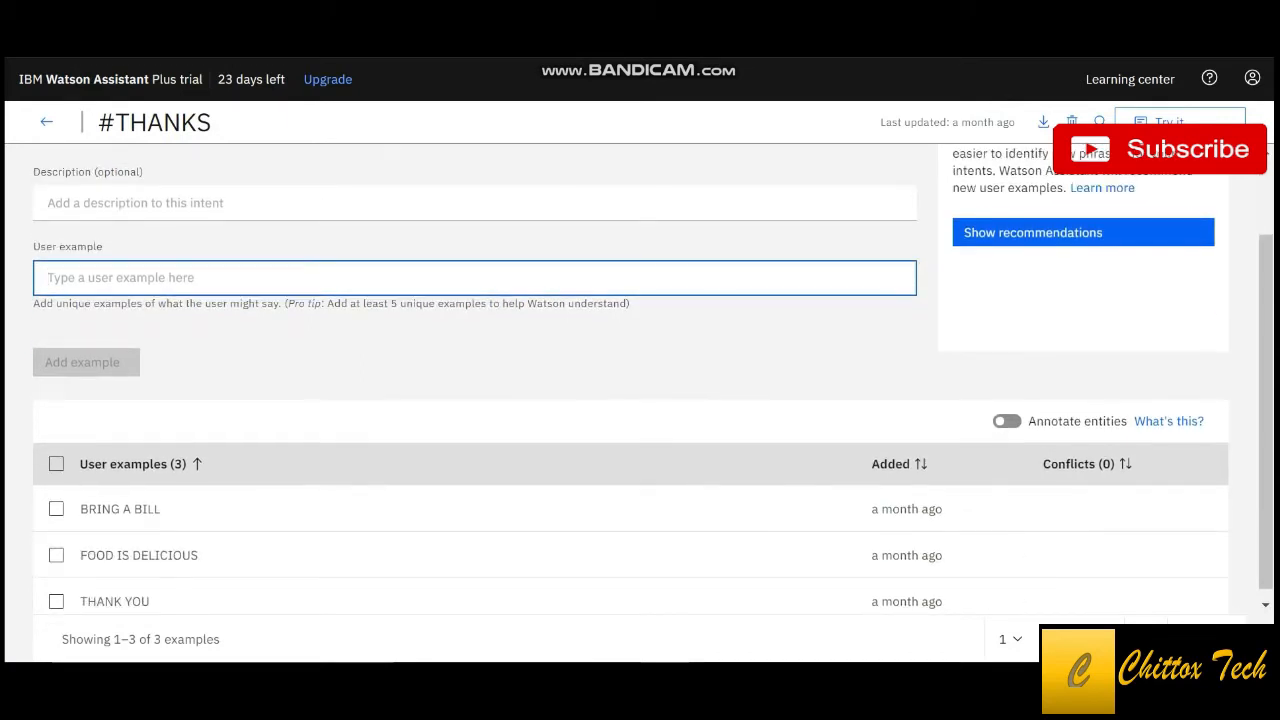
{"action": "scroll", "coordinate": [640, 498], "scroll_direction": "down", "scroll_amount": 1}
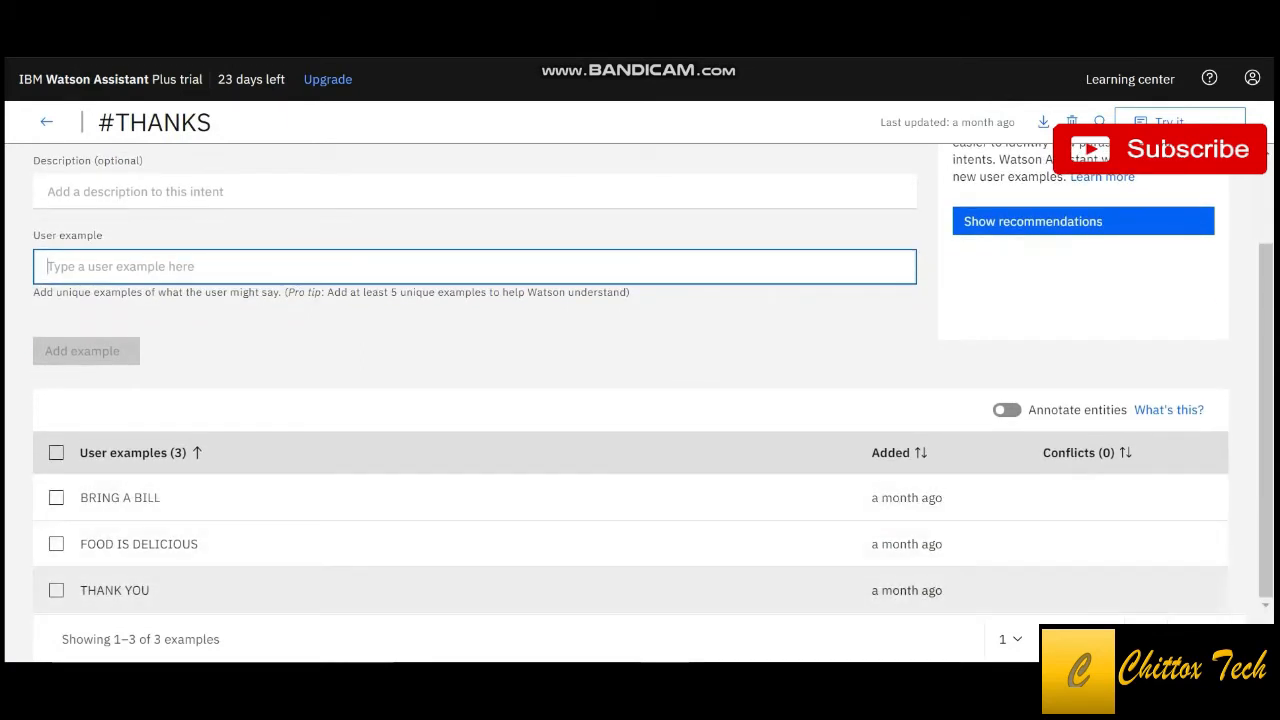
{"action": "left_click", "coordinate": [46, 121]}
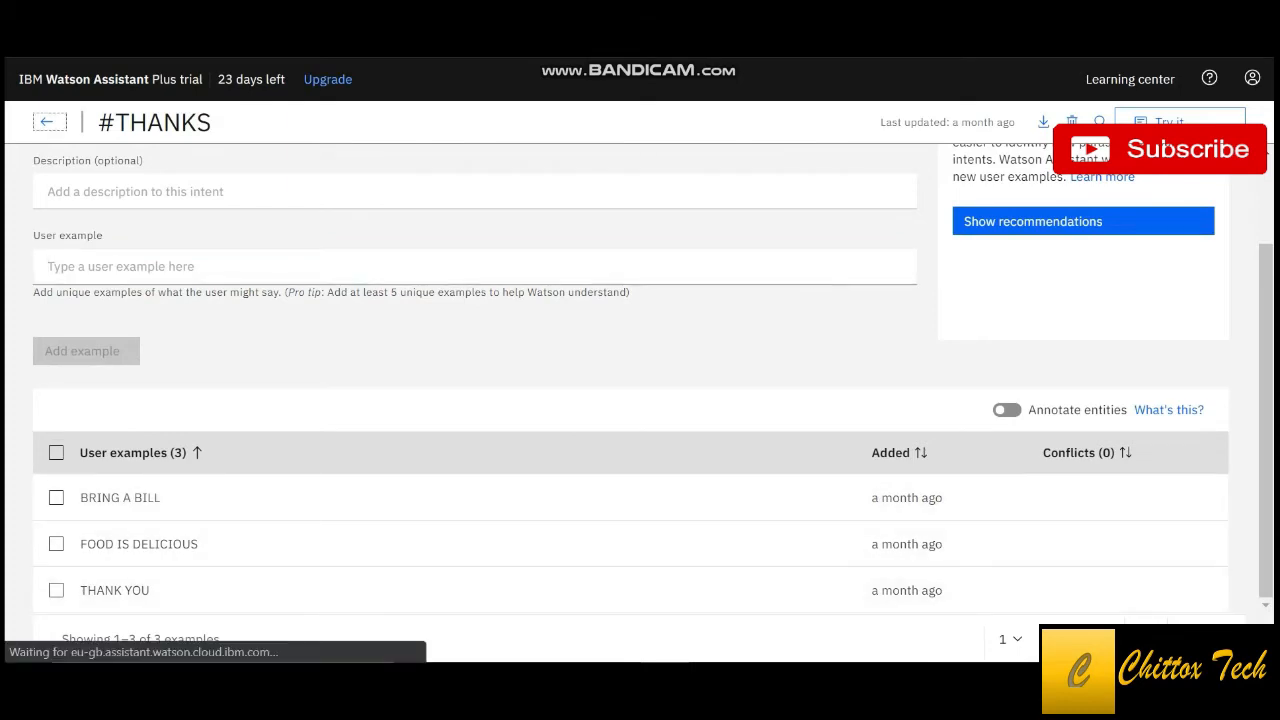
Open the #TIMINGS intent and review its user examples
{"action": "left_click", "coordinate": [298, 540]}
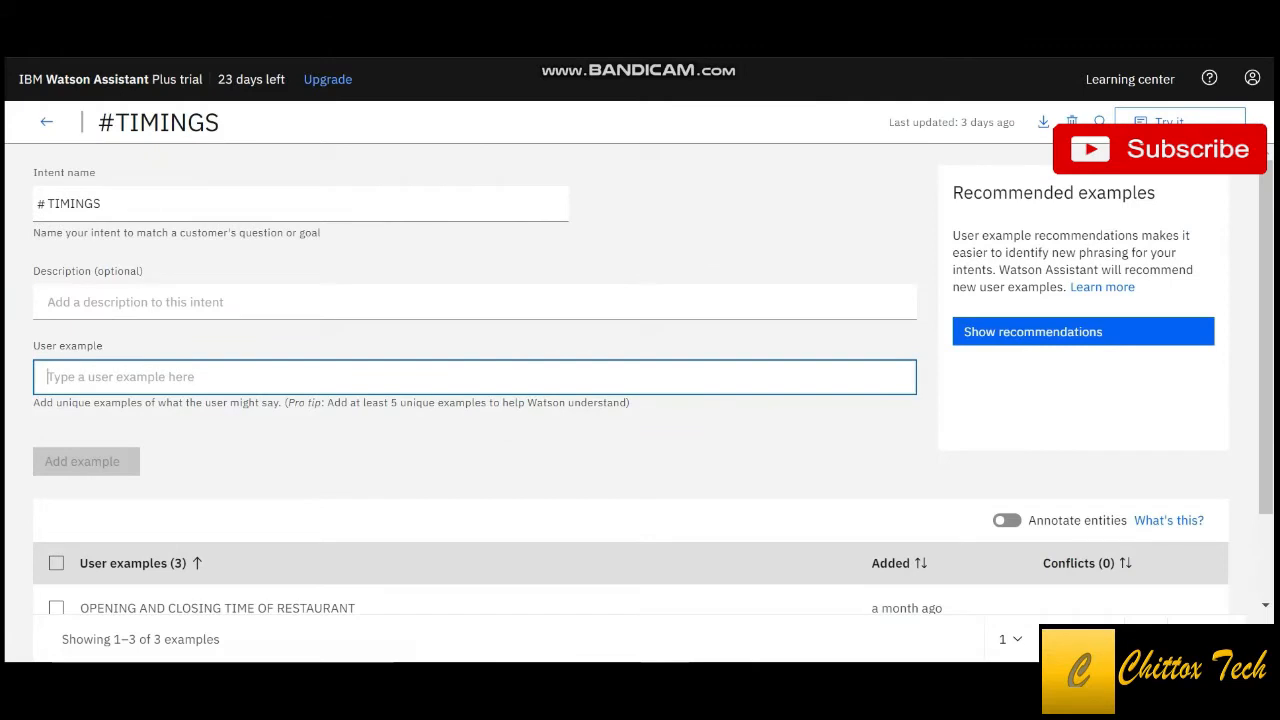
{"action": "scroll", "coordinate": [640, 380], "scroll_direction": "down", "scroll_amount": 2}
{"action": "scroll", "coordinate": [640, 380], "scroll_direction": "up", "scroll_amount": 2}
{"action": "scroll", "coordinate": [640, 380], "scroll_direction": "down", "scroll_amount": 2}
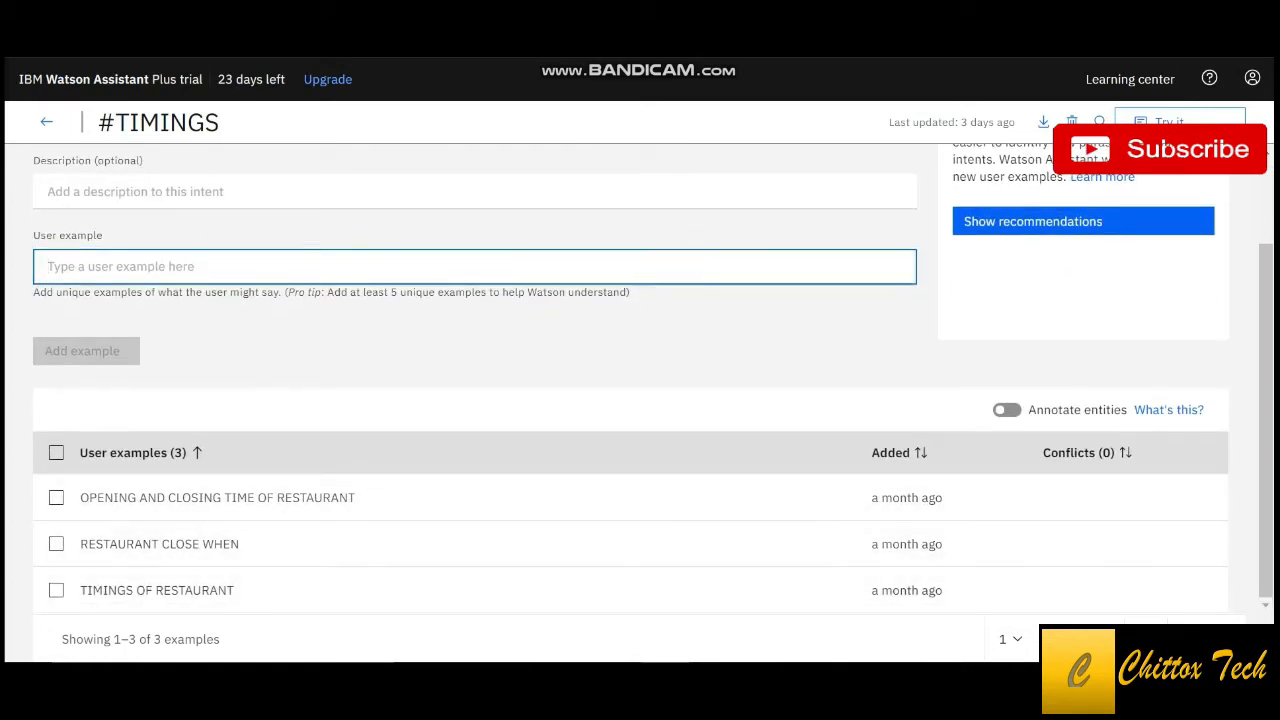
Review the user examples of the #REVIEW and #reservation intents and return to the intent list
{"action": "left_click", "coordinate": [46, 121]}
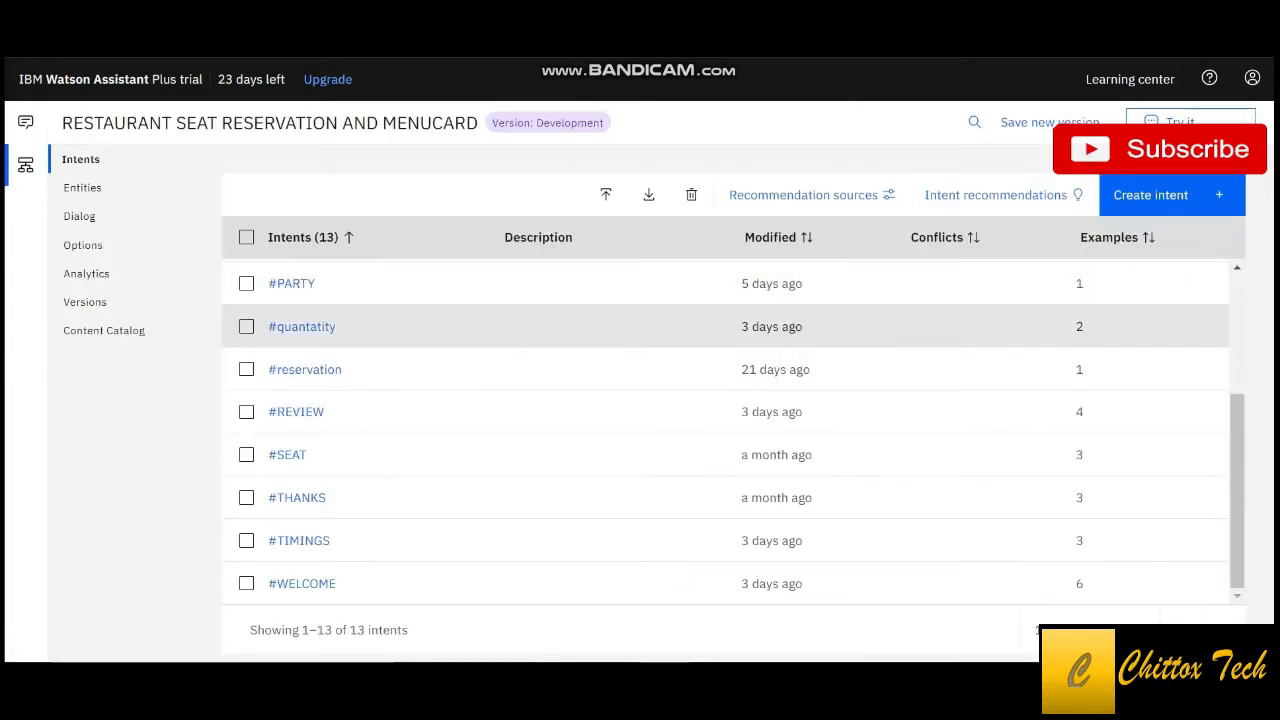
{"action": "scroll", "coordinate": [700, 330], "scroll_direction": "up", "scroll_amount": 5}
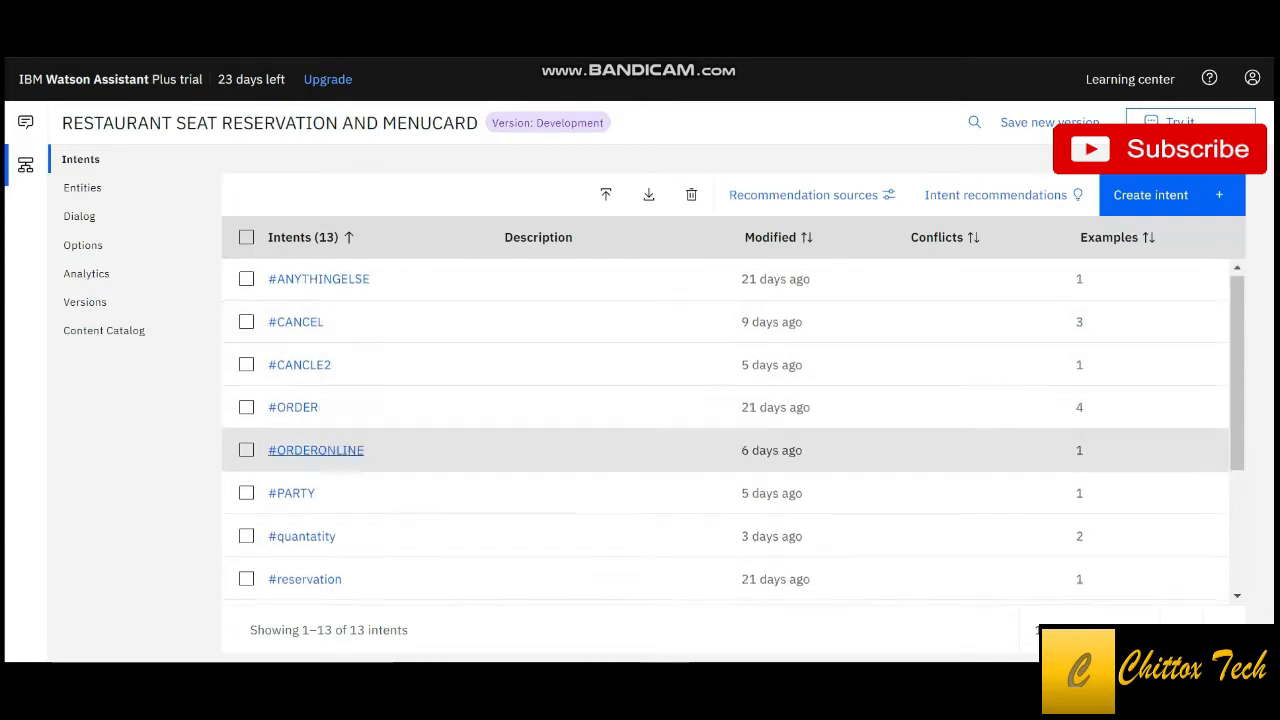
{"action": "scroll", "coordinate": [310, 458], "scroll_direction": "down", "scroll_amount": 2}
{"action": "left_click", "coordinate": [297, 425]}
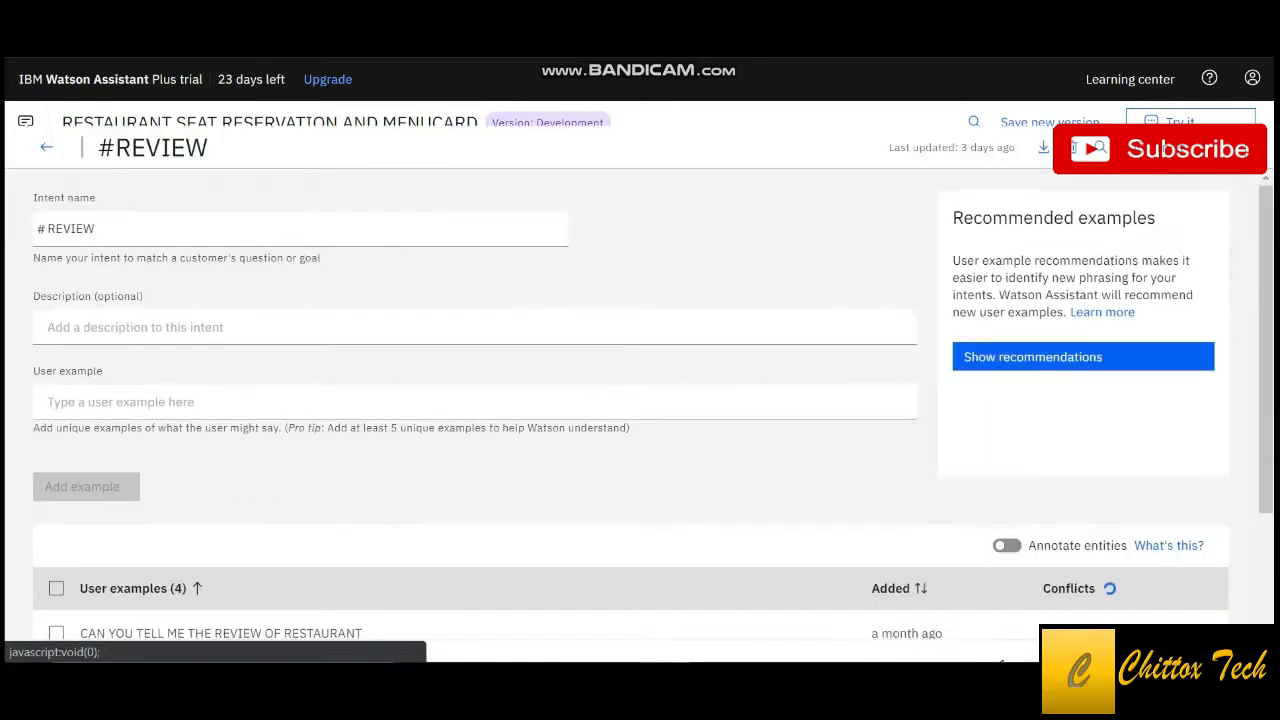
{"action": "scroll", "coordinate": [300, 428], "scroll_direction": "down", "scroll_amount": 2}
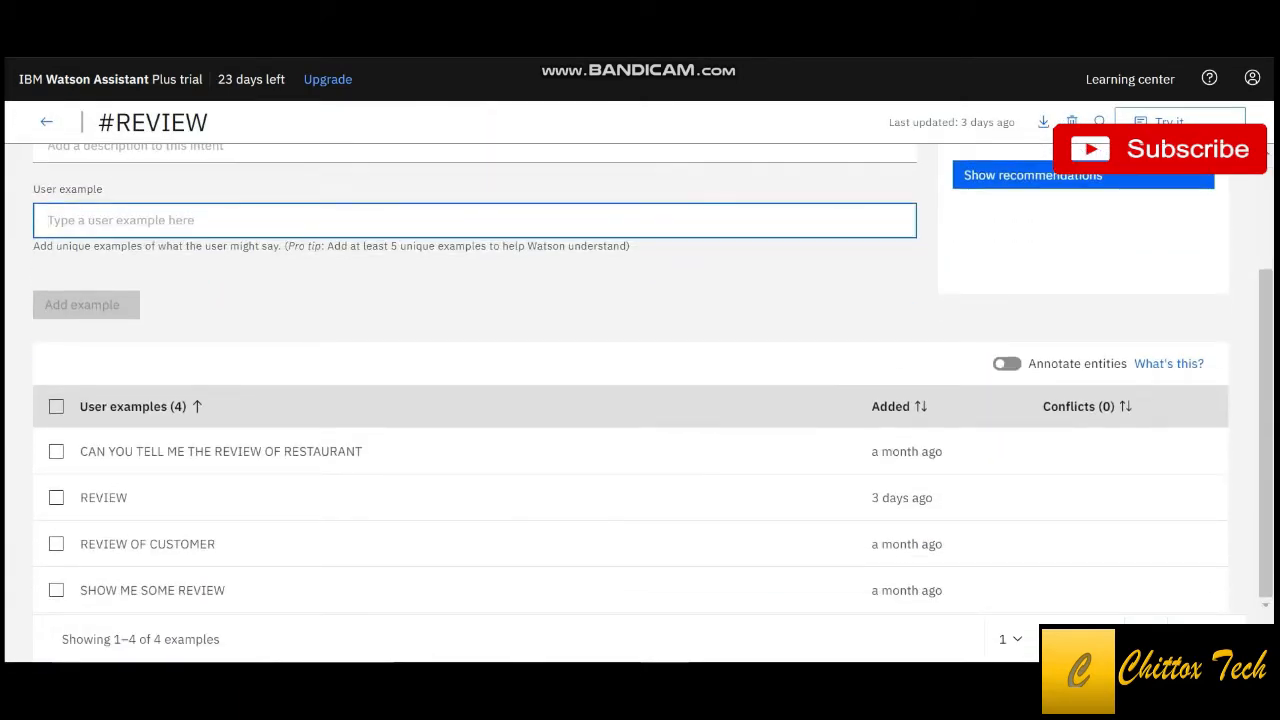
{"action": "left_click", "coordinate": [46, 121]}
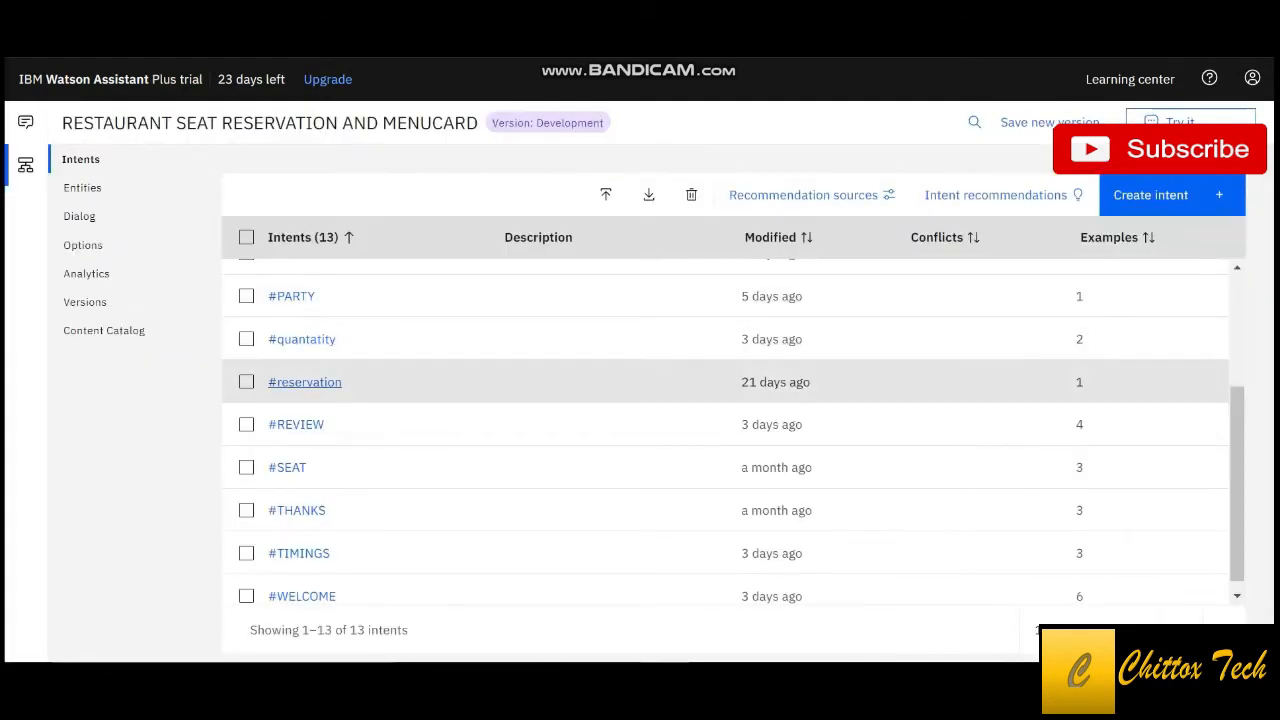
{"action": "left_click", "coordinate": [304, 382]}
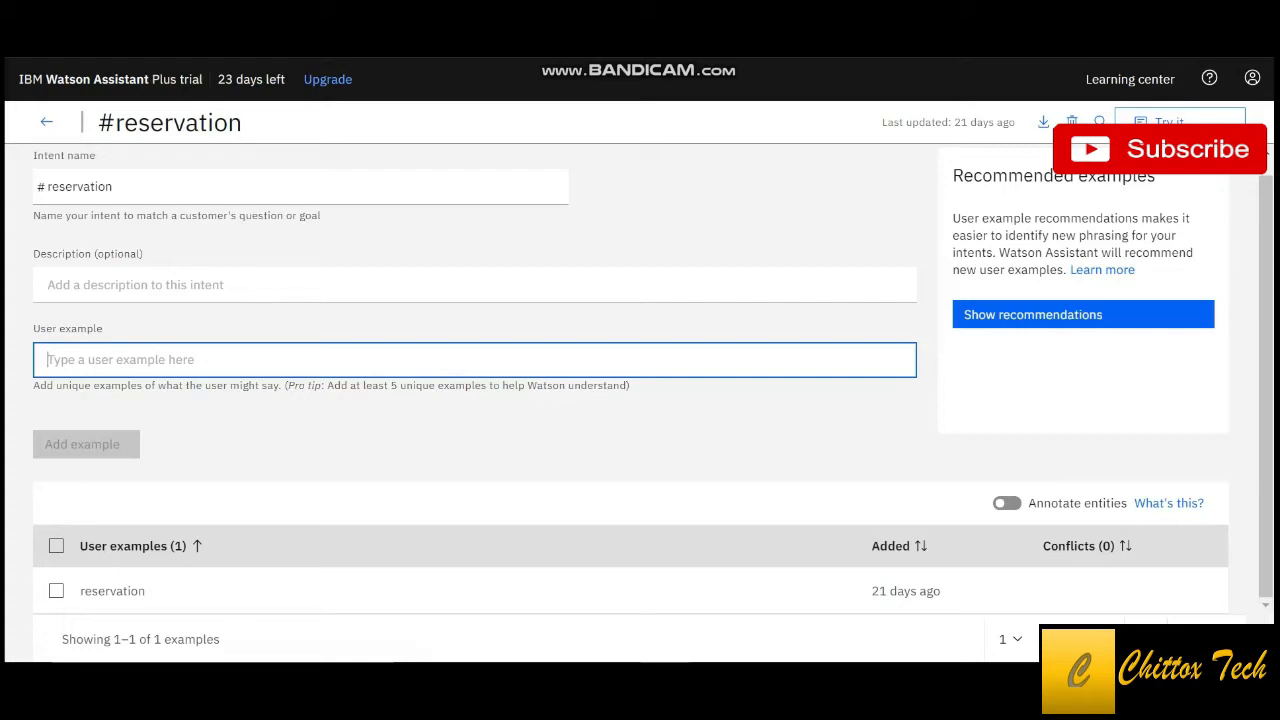
{"action": "left_click", "coordinate": [46, 121]}
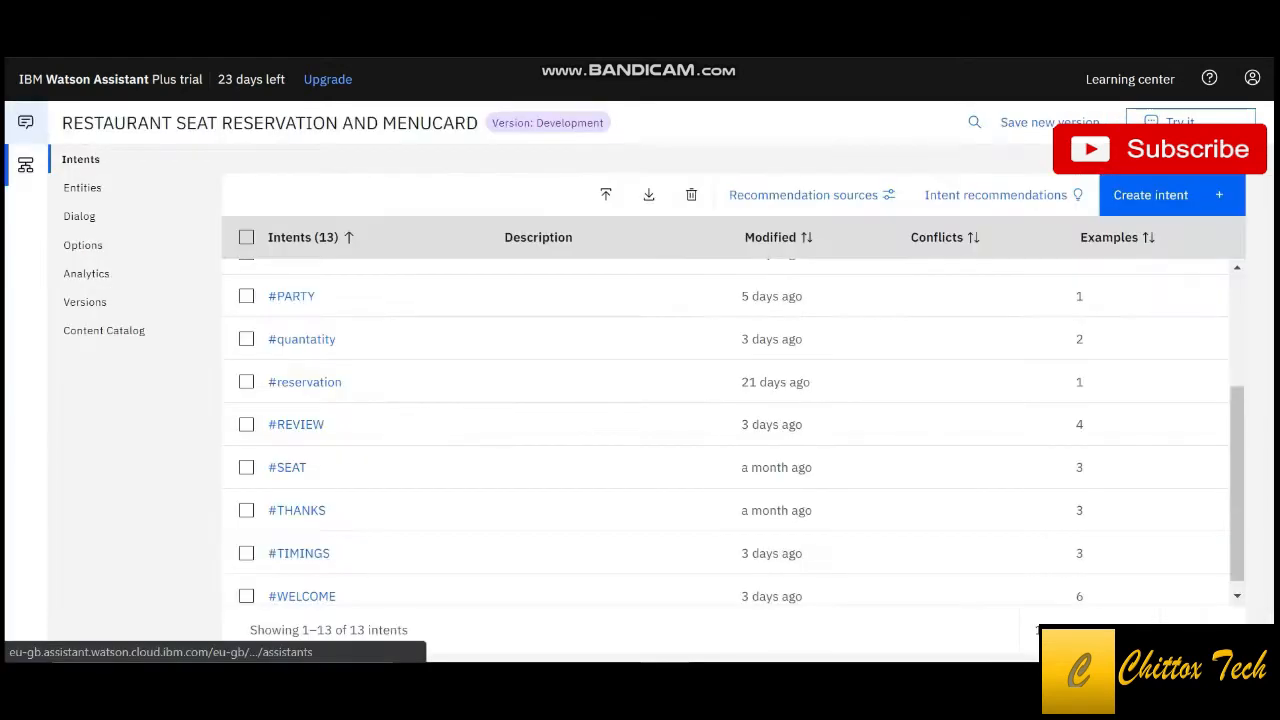
Open the restaurant reservation skill's own entities and look through their names and values
{"action": "left_click", "coordinate": [82, 187]}
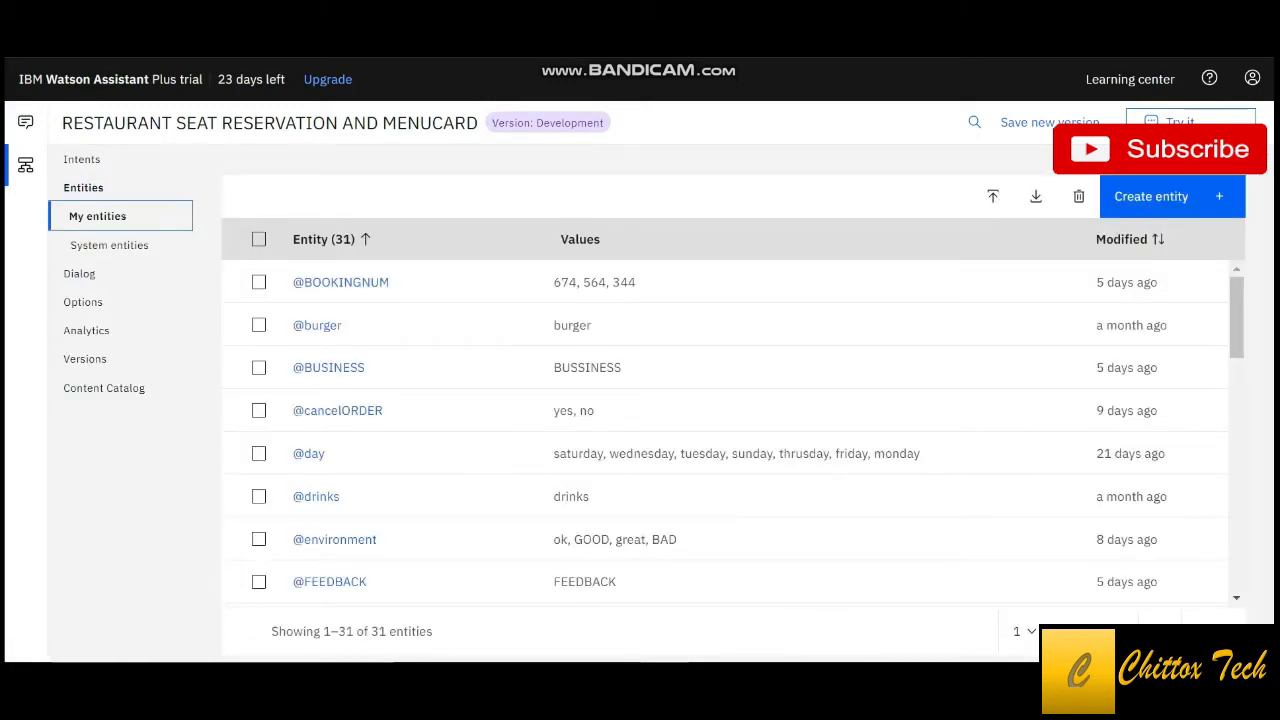
{"action": "scroll", "coordinate": [725, 453], "scroll_direction": "down", "scroll_amount": 4}
{"action": "scroll", "coordinate": [725, 453], "scroll_direction": "up", "scroll_amount": 3}
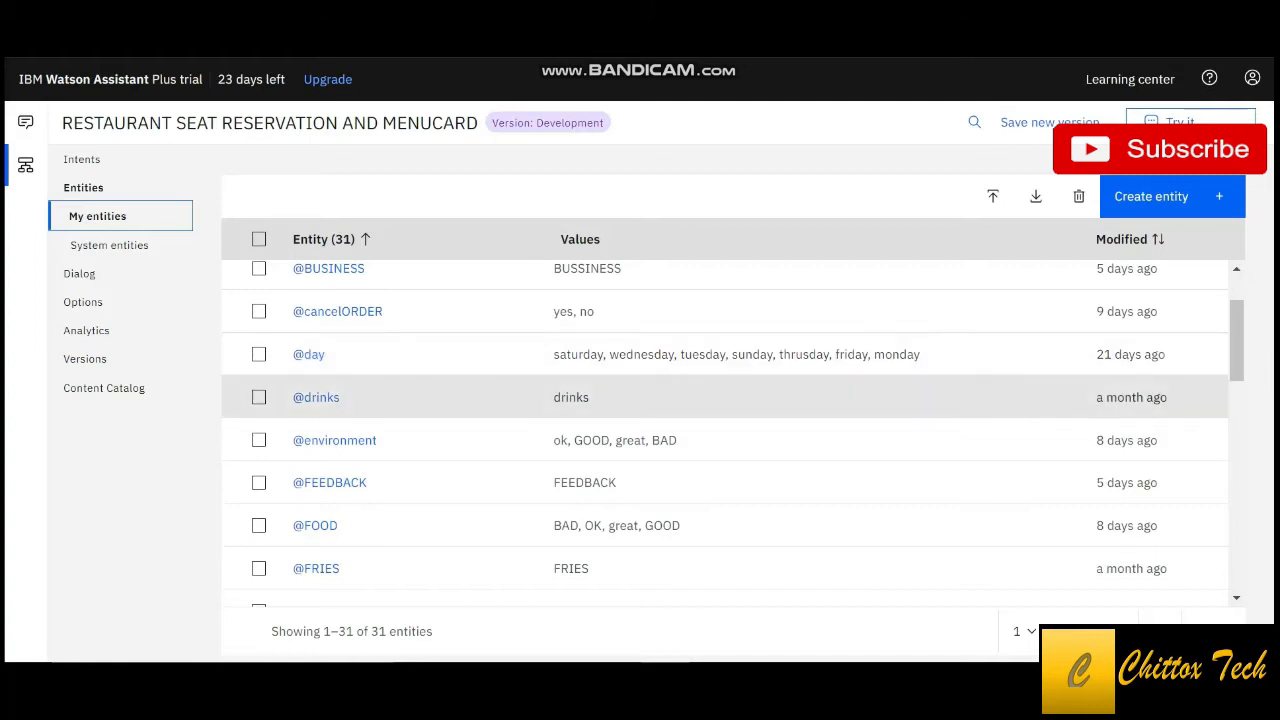
{"action": "scroll", "coordinate": [725, 405], "scroll_direction": "up", "scroll_amount": 2}
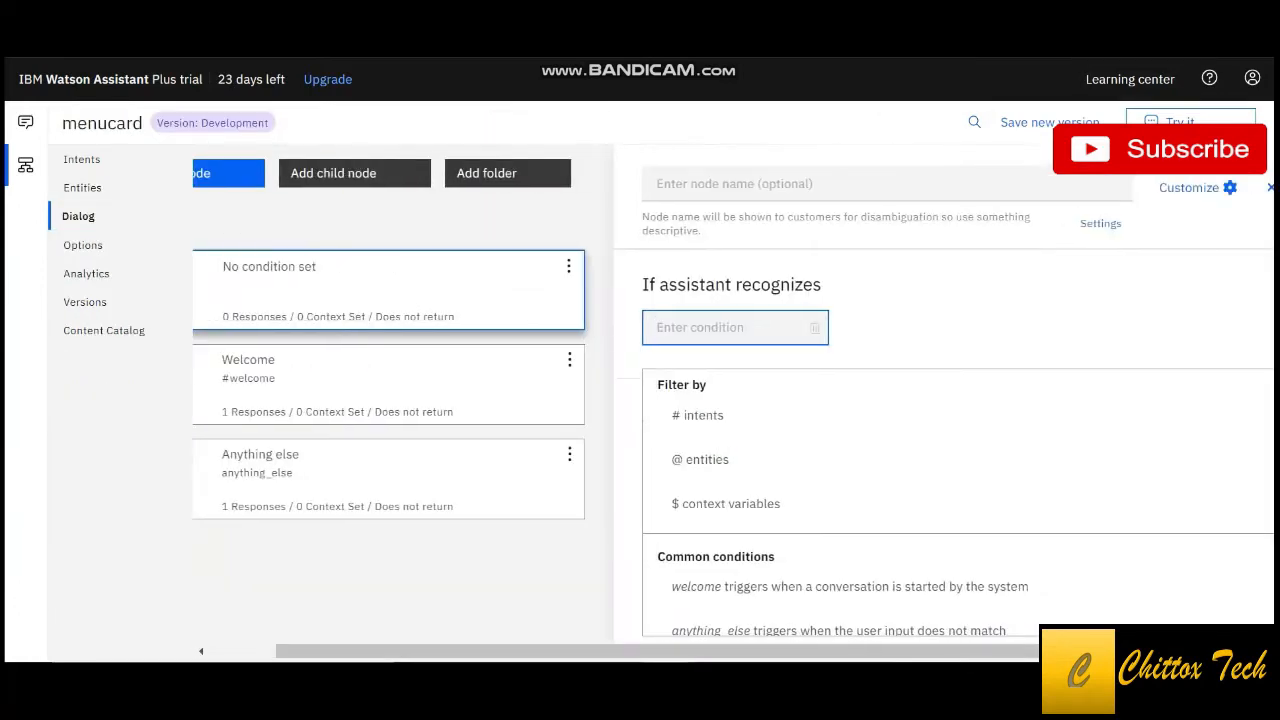
Switch to the menucard skill's entities and open the blank form for creating a new entity
{"action": "left_click", "coordinate": [82, 187]}
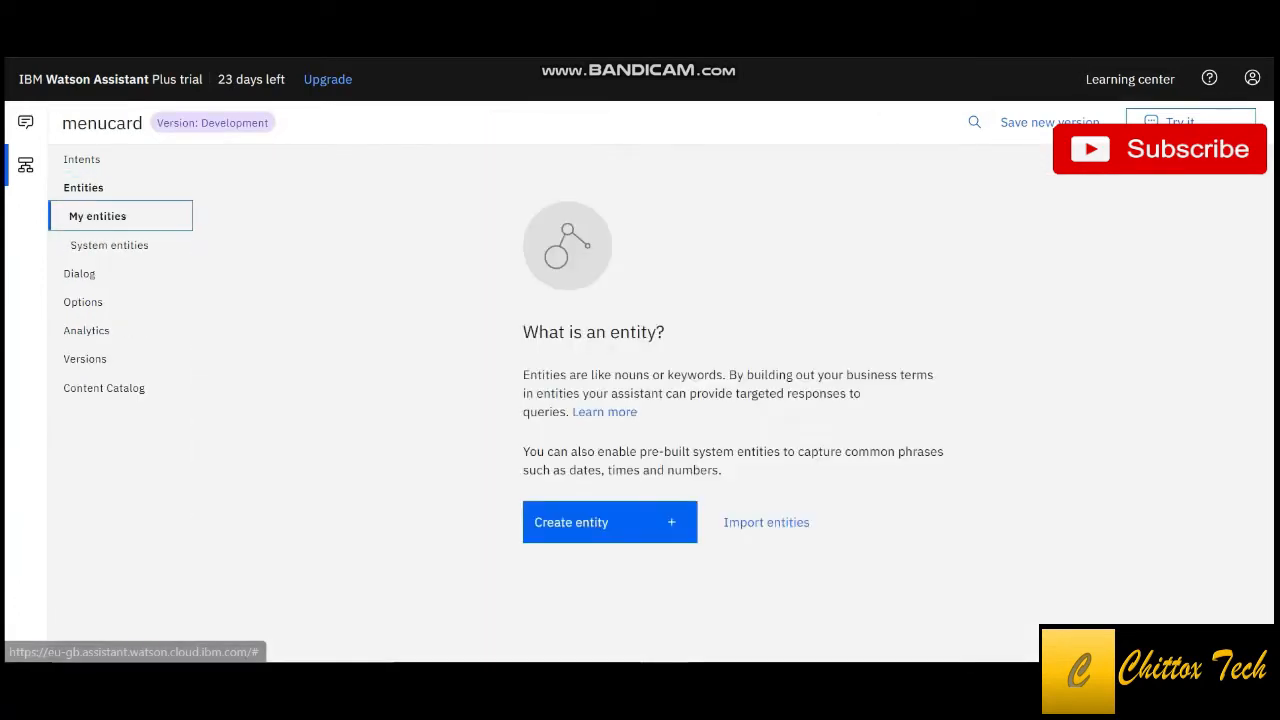
{"action": "left_click", "coordinate": [609, 522]}
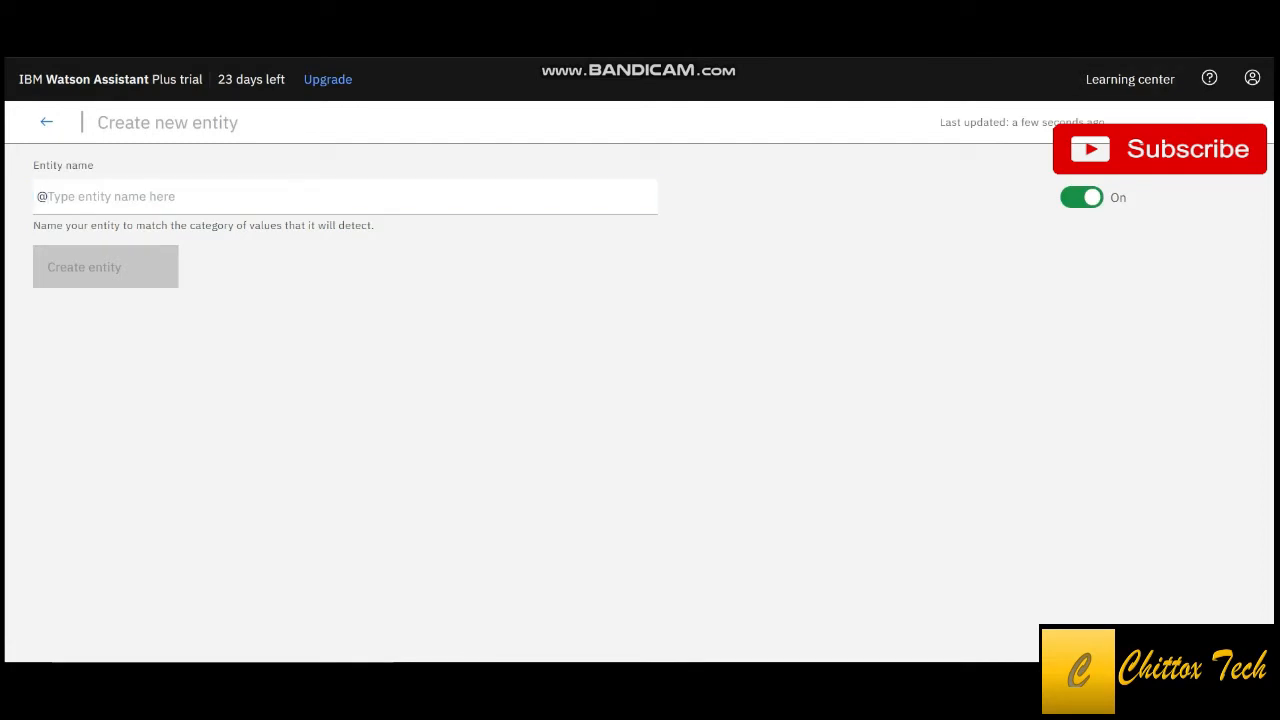
{"action": "left_click", "coordinate": [345, 197]}
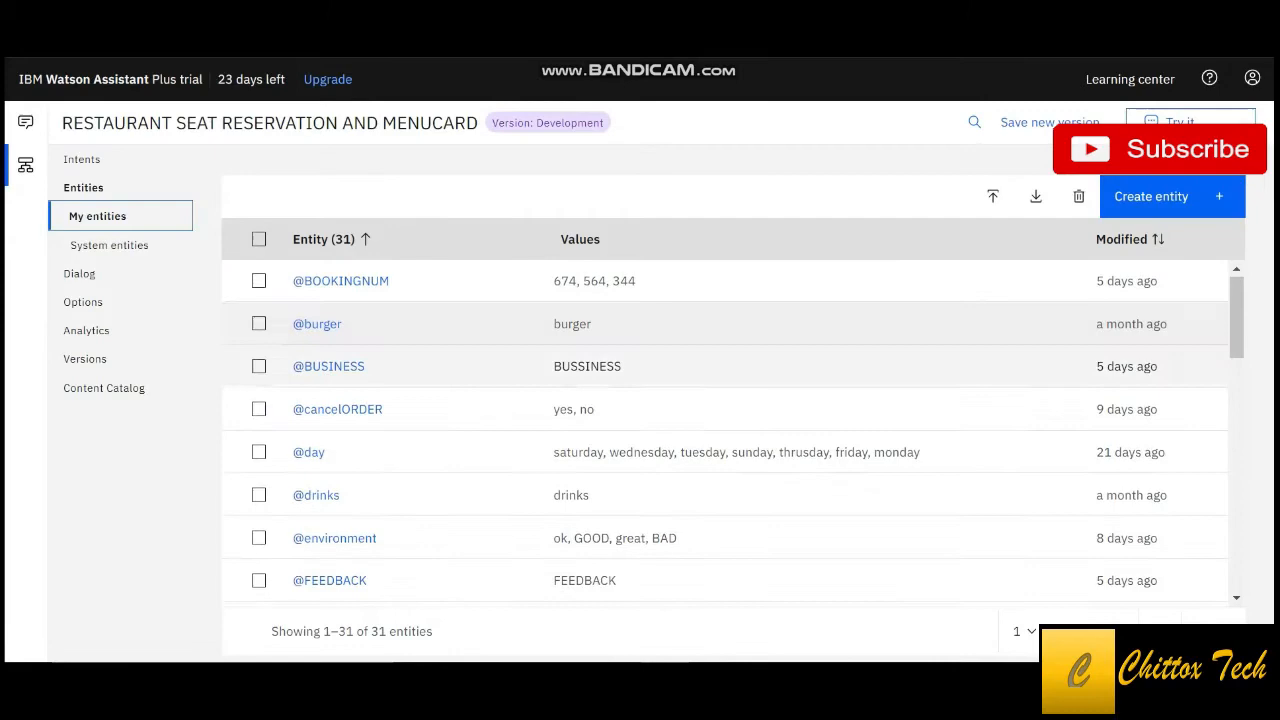
{"action": "scroll", "coordinate": [720, 370], "scroll_direction": "down", "scroll_amount": 3}
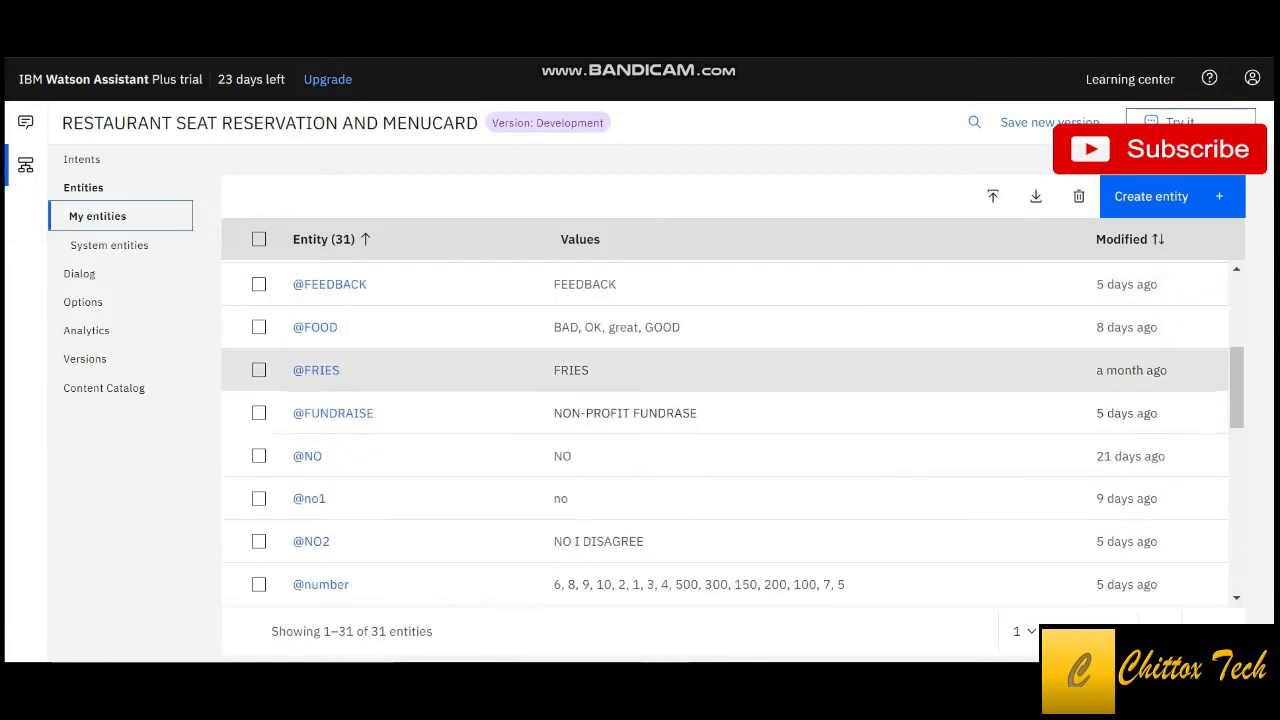
{"action": "scroll", "coordinate": [320, 450], "scroll_direction": "down", "scroll_amount": 1}
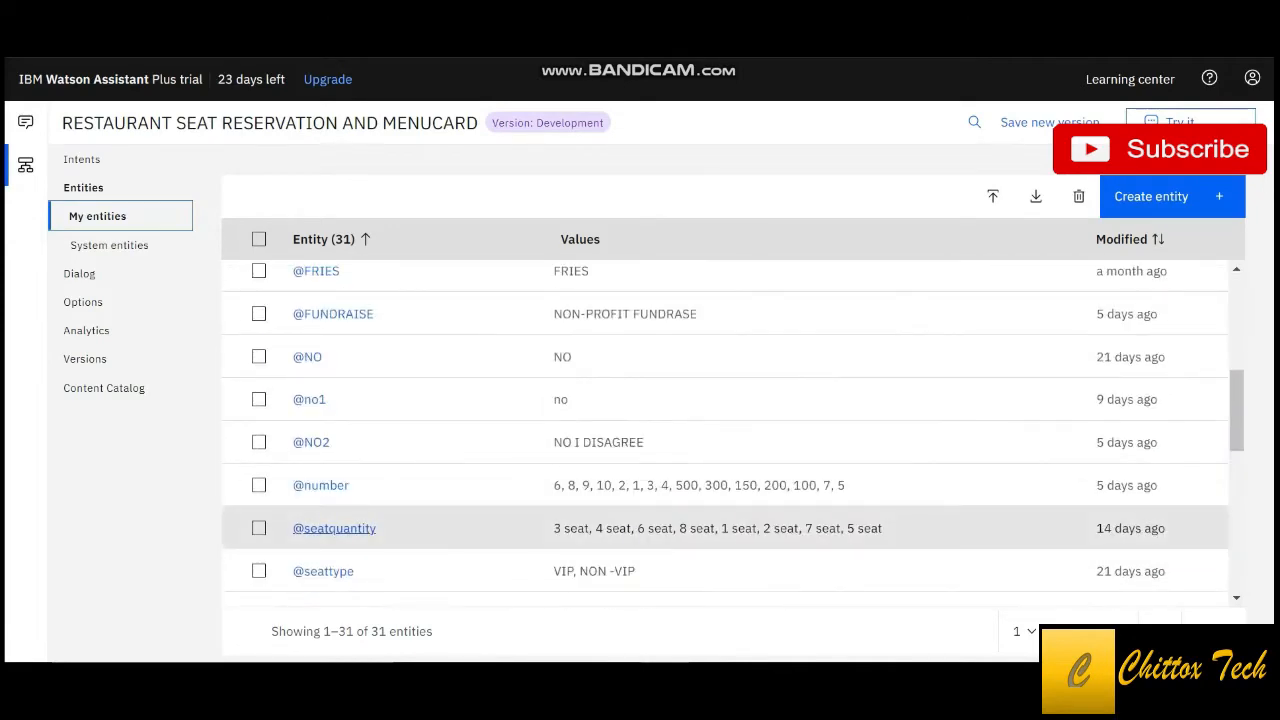
{"action": "scroll", "coordinate": [335, 535], "scroll_direction": "up", "scroll_amount": 4}
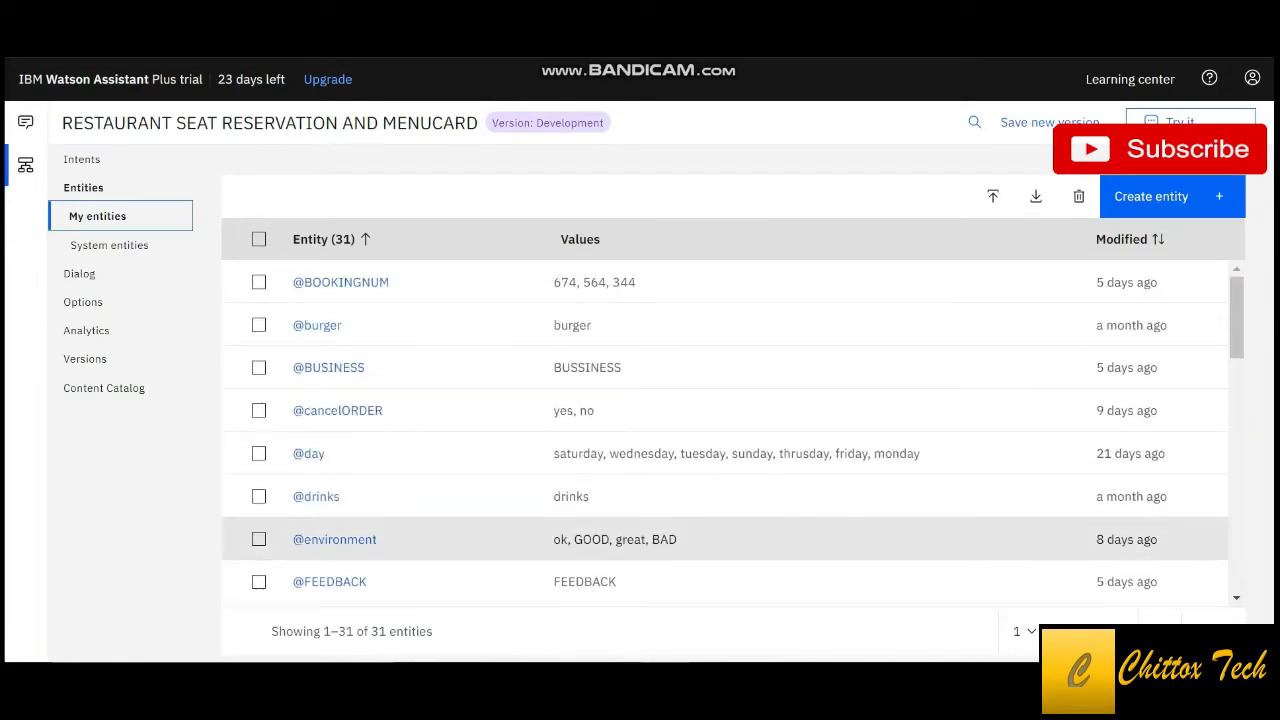
{"action": "left_click", "coordinate": [308, 453]}
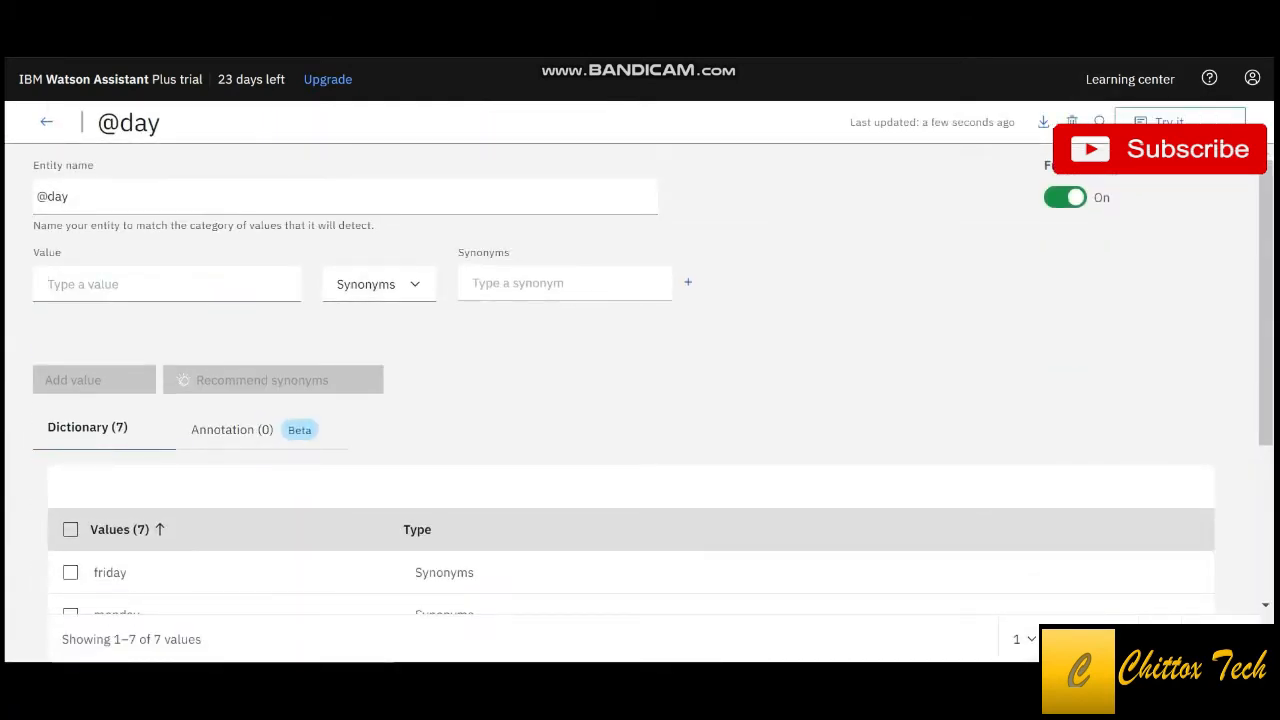
{"action": "scroll", "coordinate": [624, 400], "scroll_direction": "down", "scroll_amount": 3}
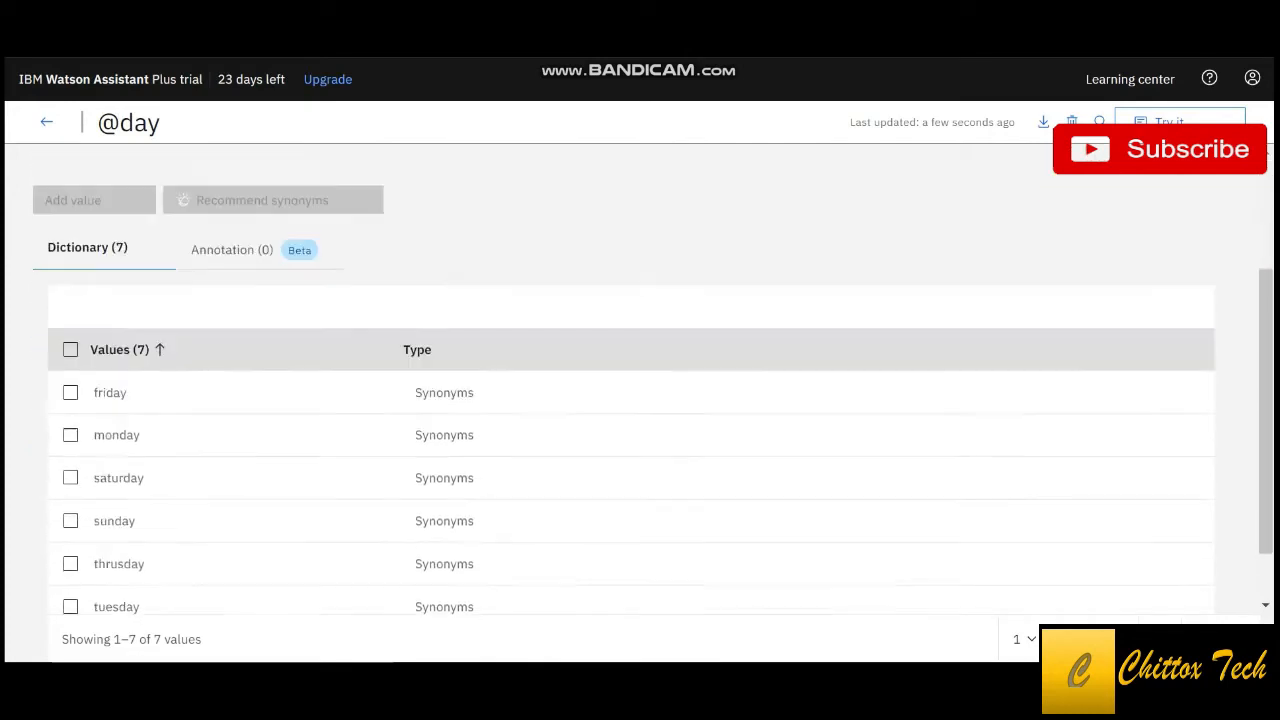
{"action": "scroll", "coordinate": [624, 400], "scroll_direction": "down", "scroll_amount": 1}
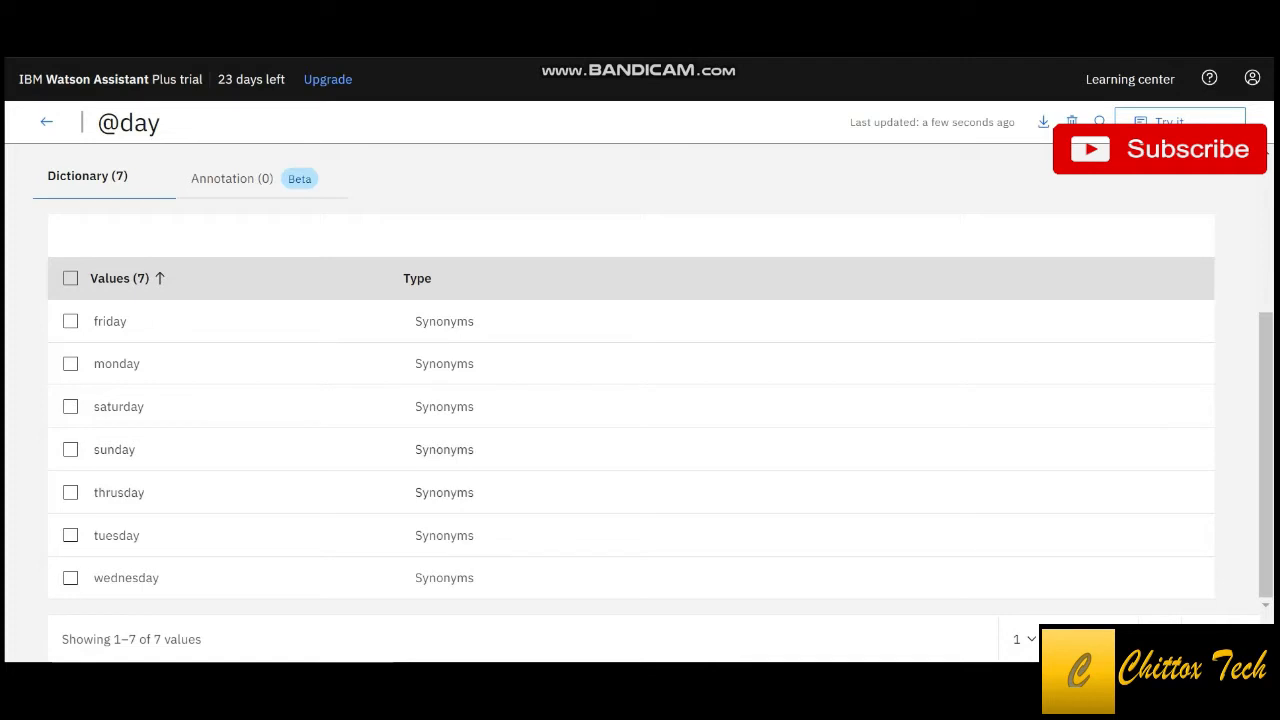
{"action": "scroll", "coordinate": [624, 400], "scroll_direction": "up", "scroll_amount": 4}
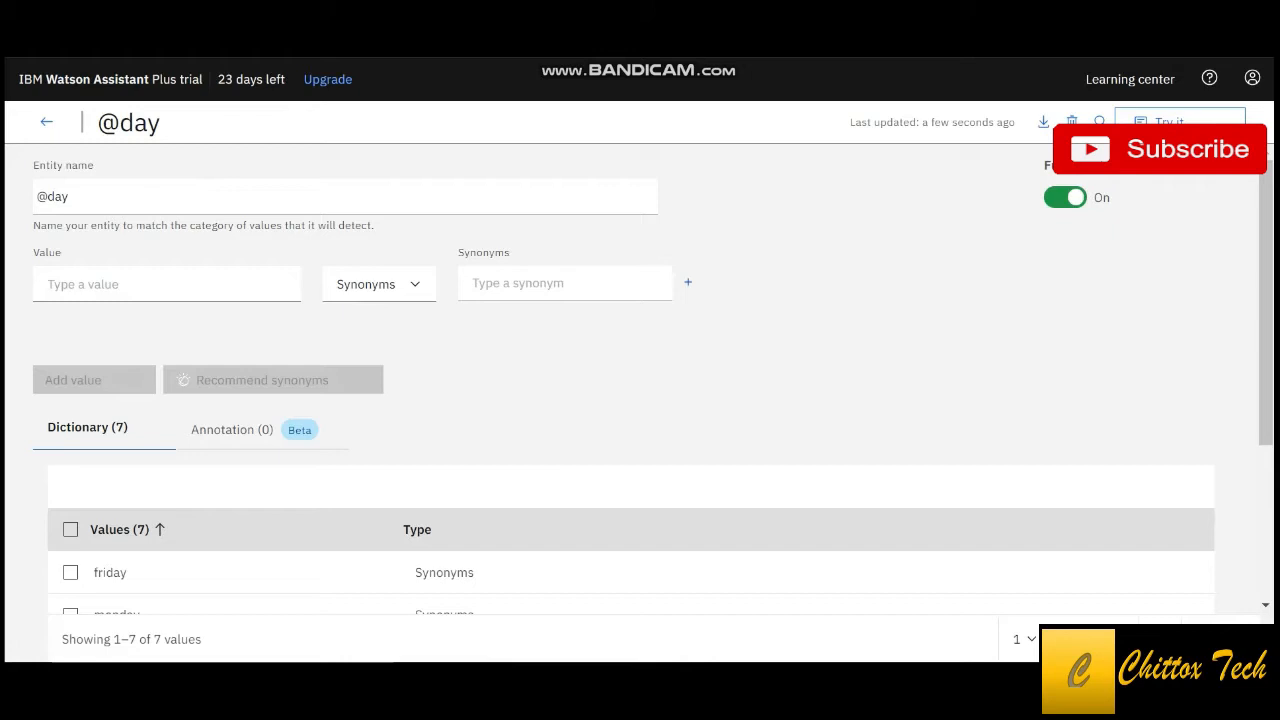
{"action": "scroll", "coordinate": [640, 400], "scroll_direction": "down", "scroll_amount": 3}
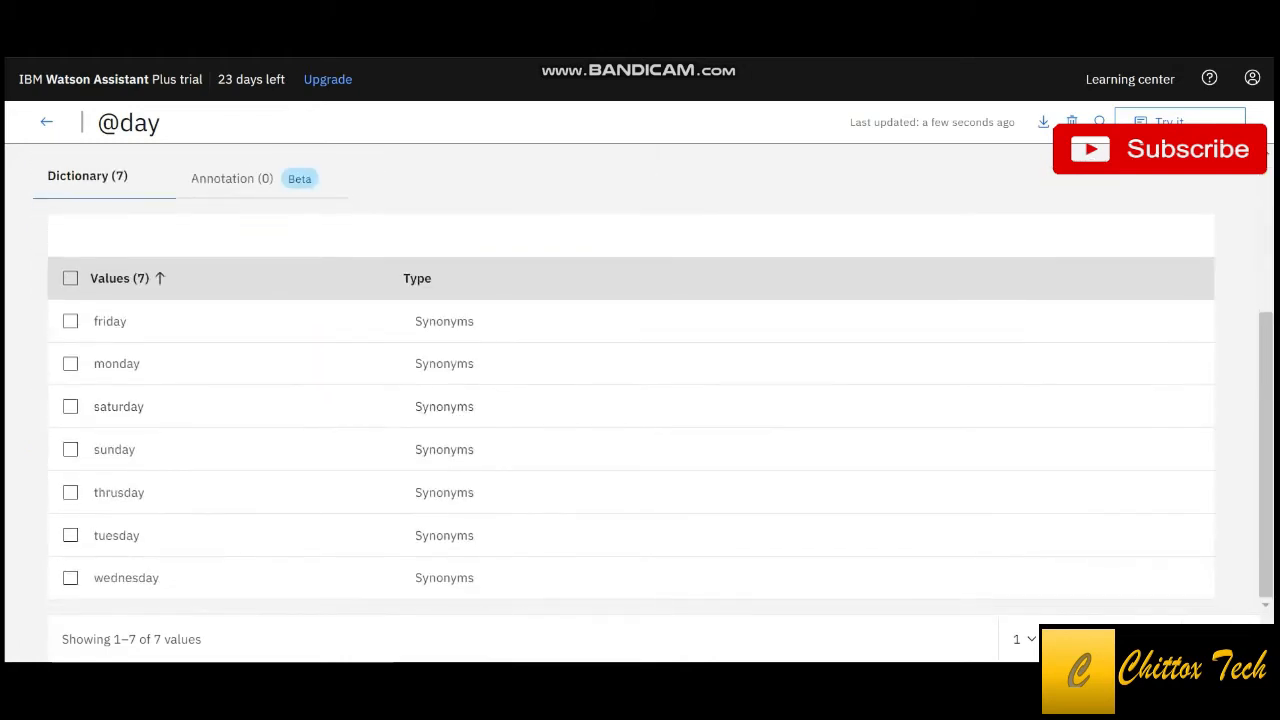
{"action": "scroll", "coordinate": [640, 400], "scroll_direction": "up", "scroll_amount": 3}
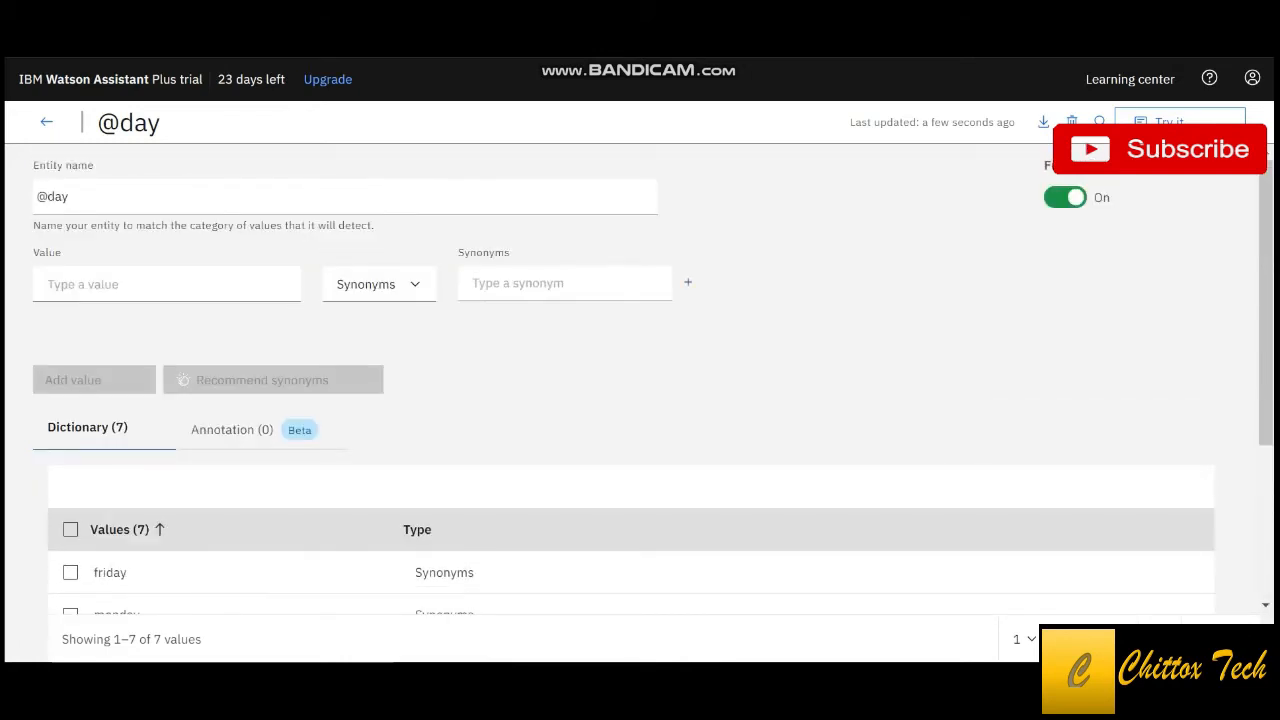
{"action": "left_click", "coordinate": [46, 122]}
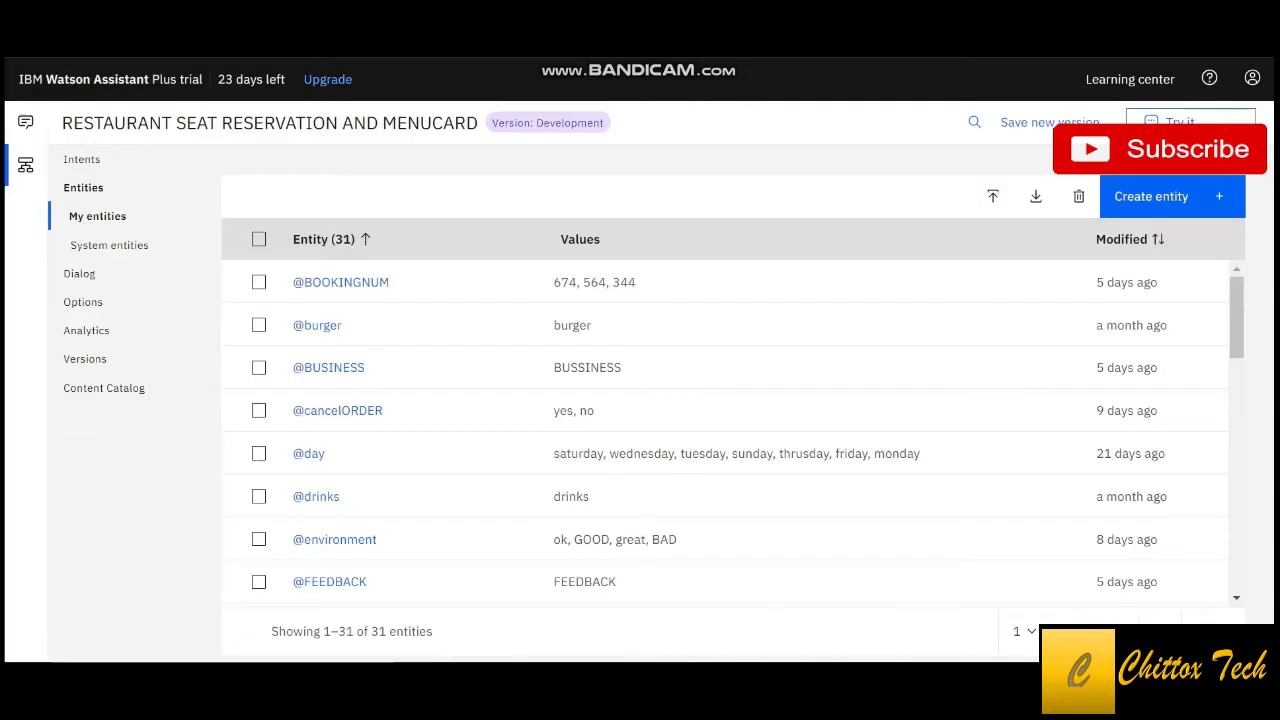
{"action": "left_click", "coordinate": [79, 274]}
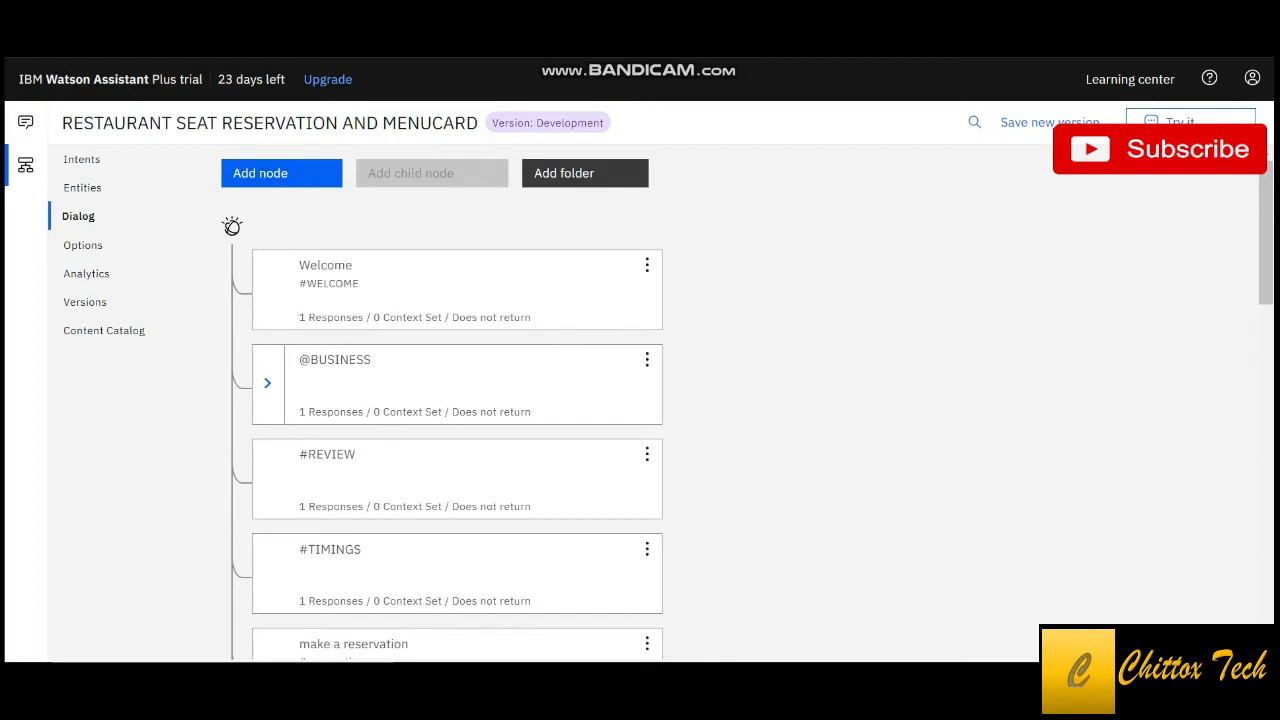
{"action": "left_click", "coordinate": [457, 384]}
{"action": "scroll", "coordinate": [904, 440], "scroll_direction": "down", "scroll_amount": 3}
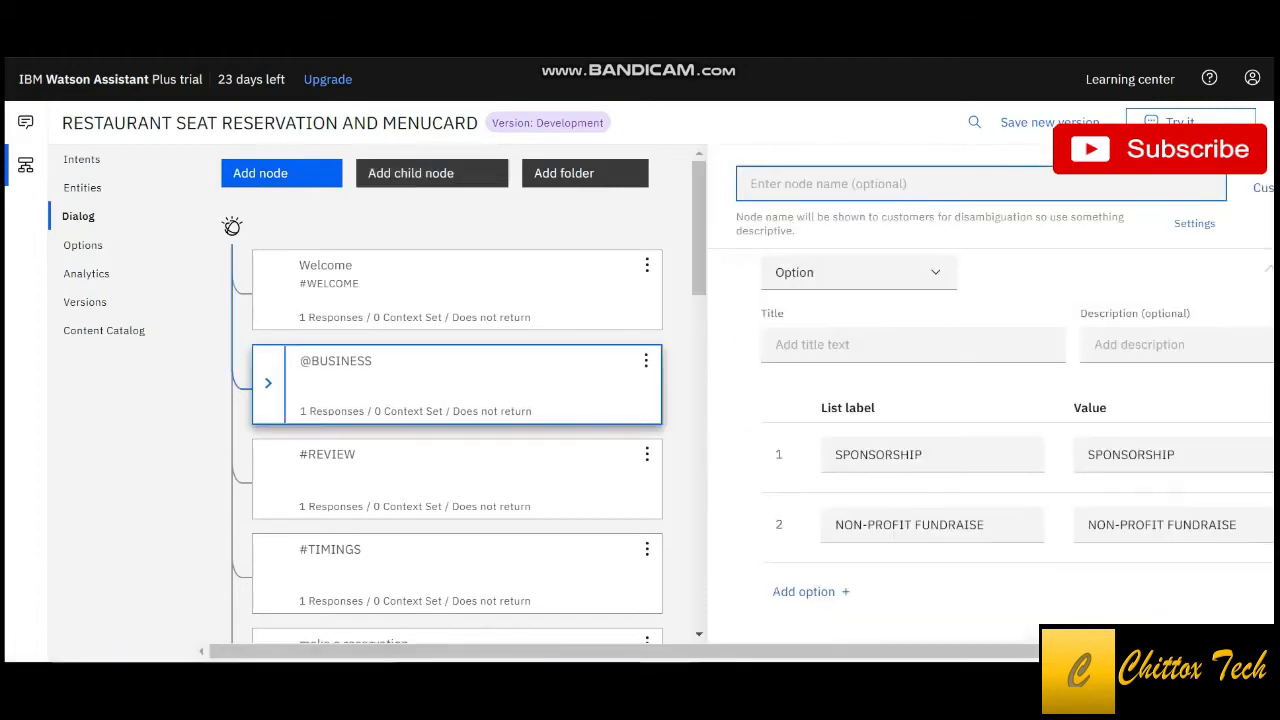
{"action": "scroll", "coordinate": [904, 440], "scroll_direction": "up", "scroll_amount": 3}
{"action": "scroll", "coordinate": [904, 440], "scroll_direction": "down", "scroll_amount": 3}
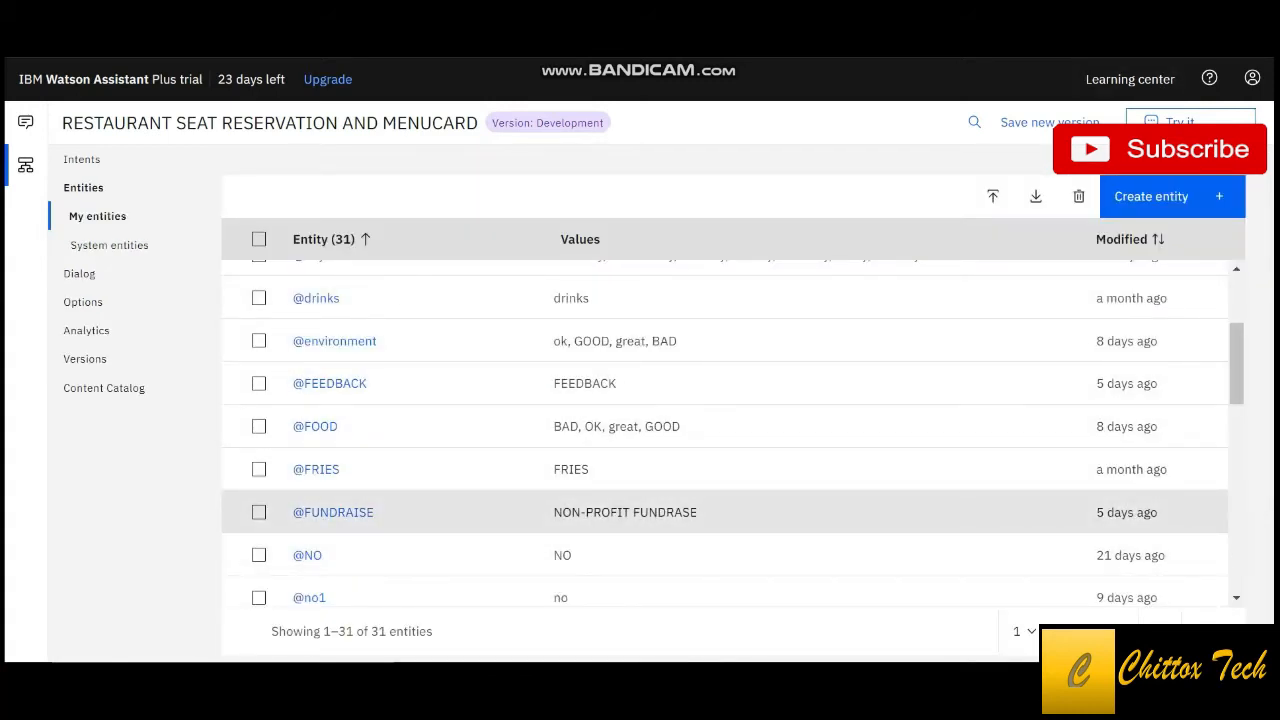
{"action": "scroll", "coordinate": [333, 470], "scroll_direction": "down", "scroll_amount": 2}
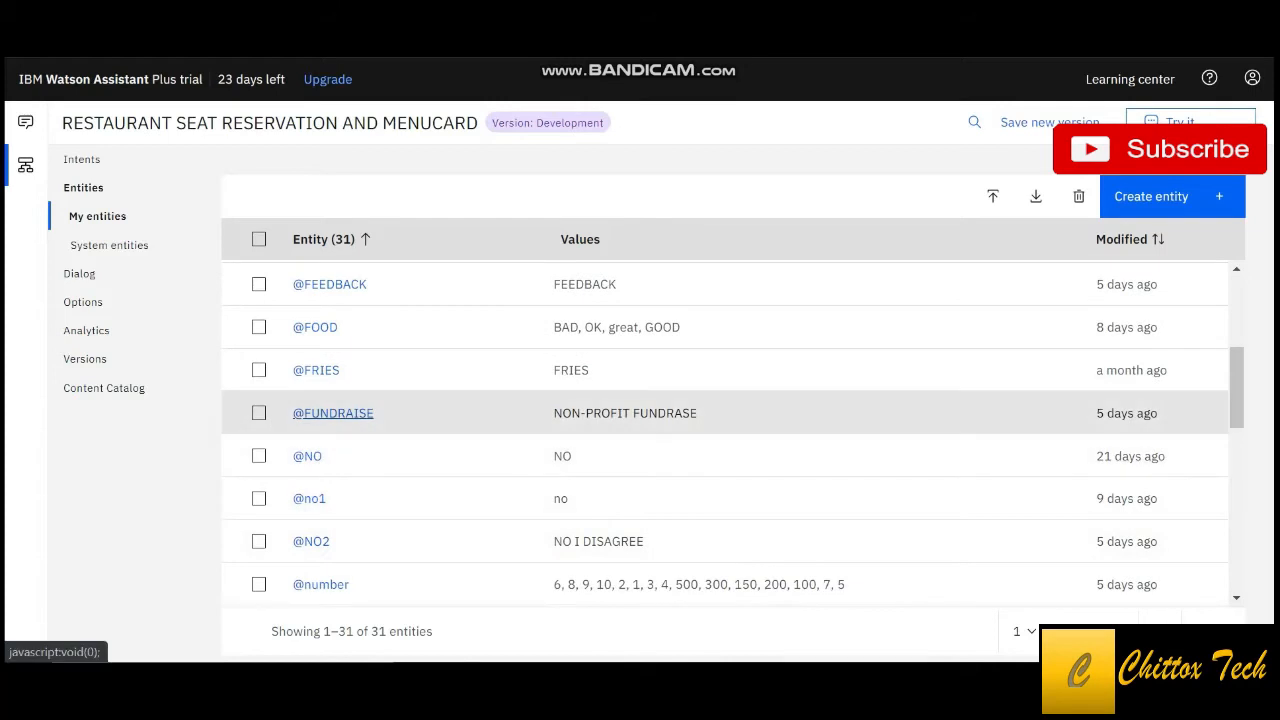
{"action": "scroll", "coordinate": [333, 413], "scroll_direction": "down", "scroll_amount": 5}
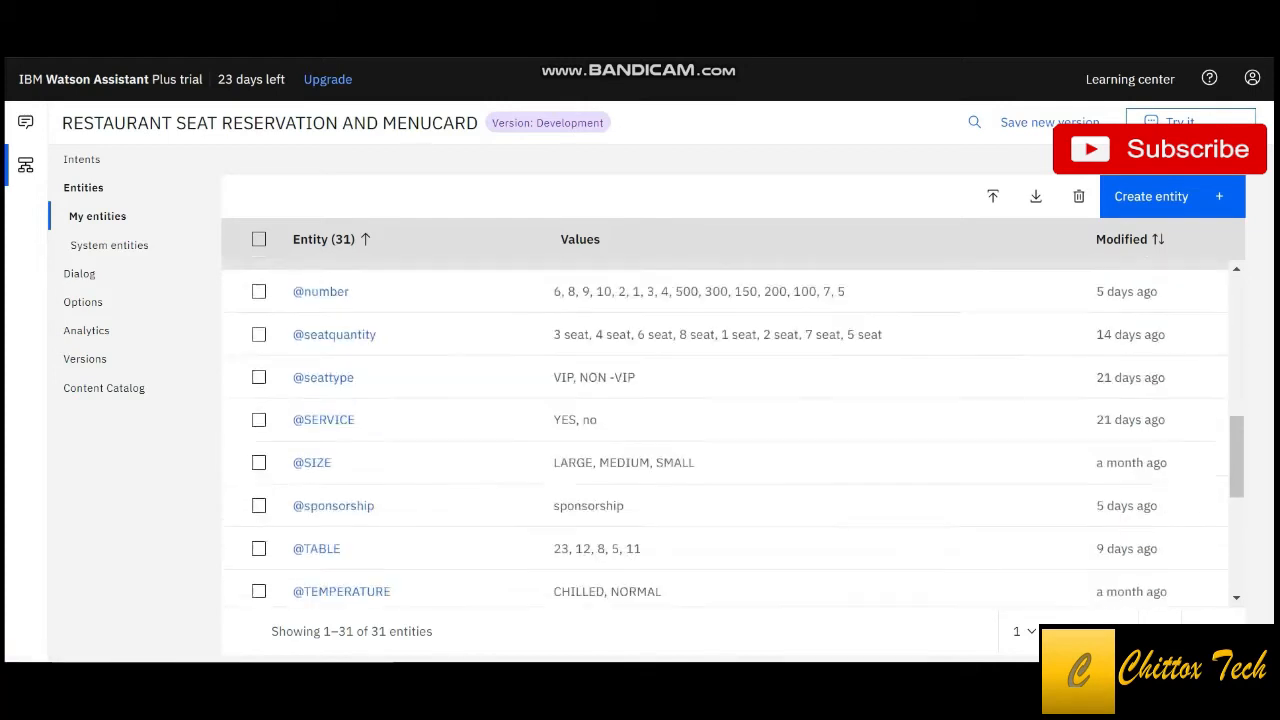
{"action": "scroll", "coordinate": [333, 473], "scroll_direction": "down", "scroll_amount": 4}
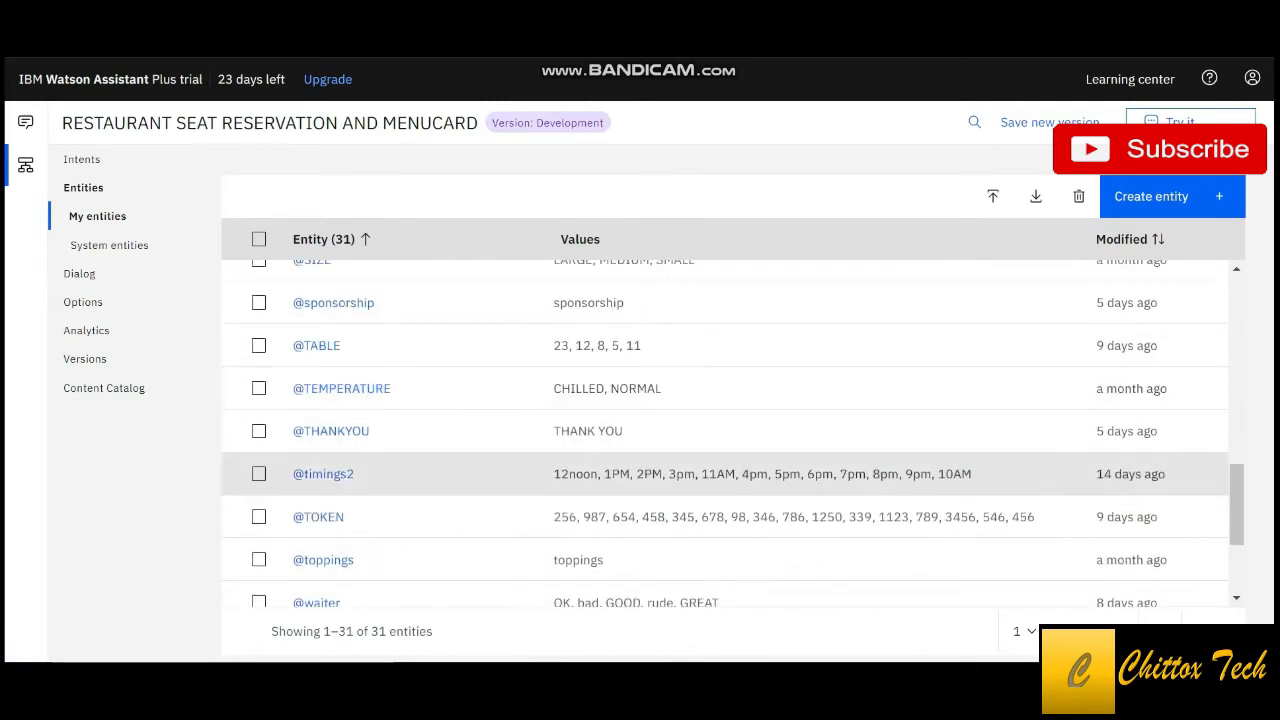
{"action": "scroll", "coordinate": [333, 465], "scroll_direction": "down", "scroll_amount": 4}
{"action": "scroll", "coordinate": [333, 460], "scroll_direction": "up", "scroll_amount": 6}
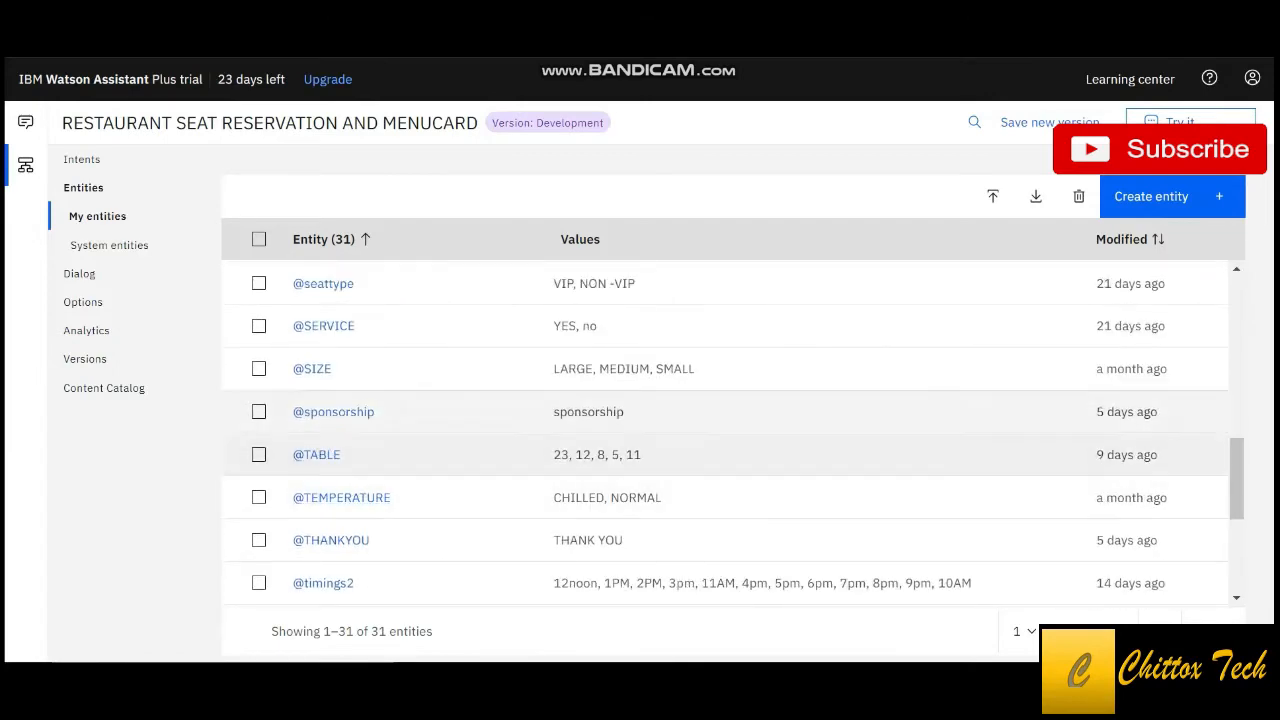
{"action": "scroll", "coordinate": [333, 414], "scroll_direction": "up", "scroll_amount": 10}
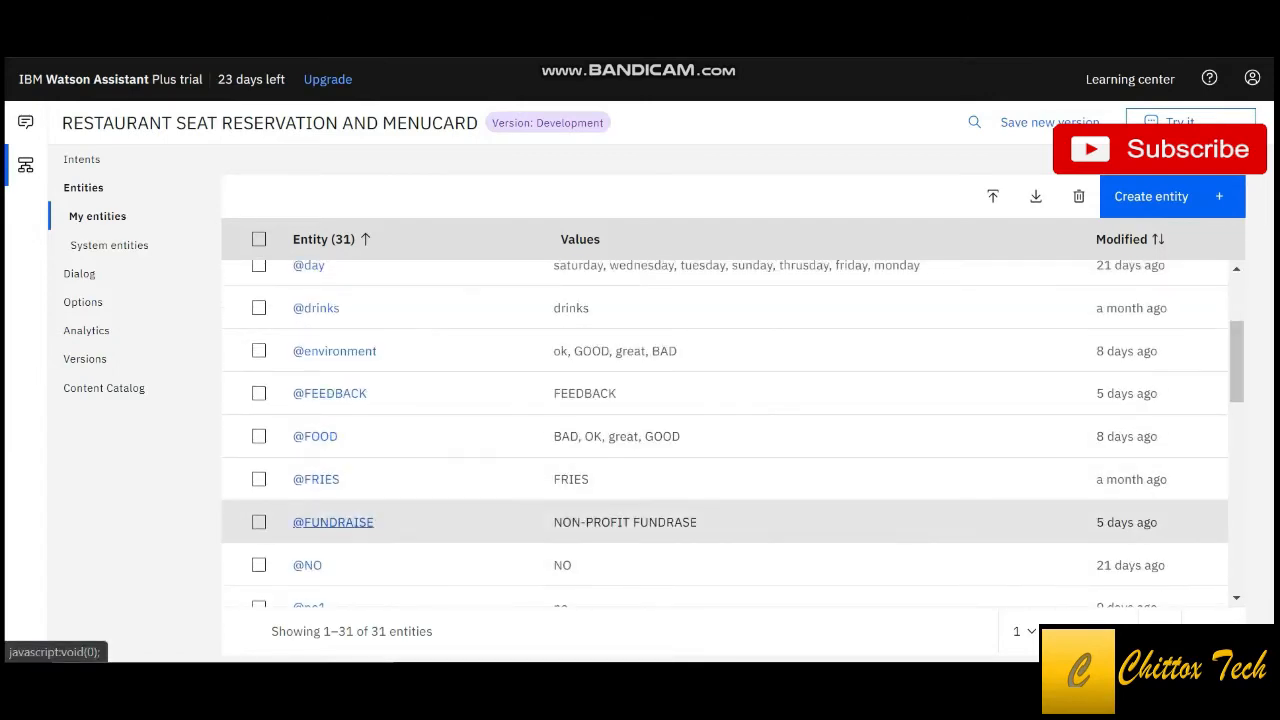
{"action": "left_click", "coordinate": [333, 522]}
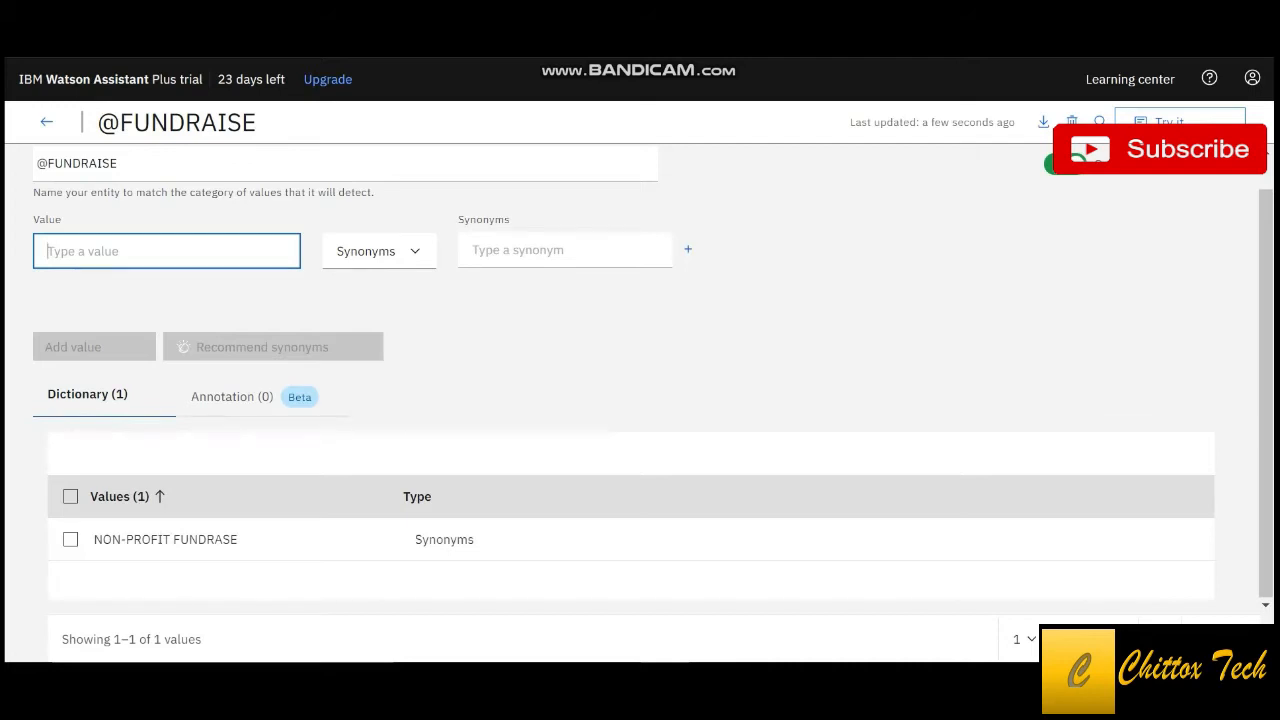
{"action": "key", "text": "alt+Left"}
{"action": "scroll", "coordinate": [725, 430], "scroll_direction": "down", "scroll_amount": 3}
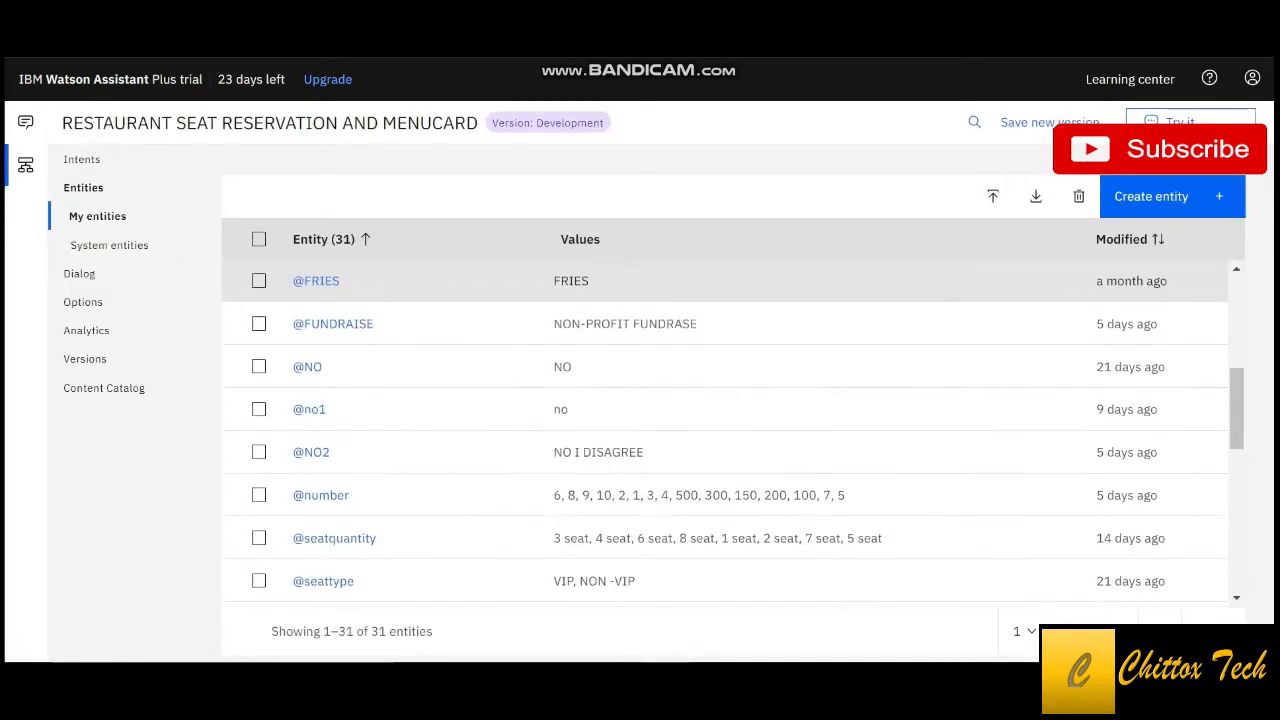
{"action": "scroll", "coordinate": [333, 480], "scroll_direction": "down", "scroll_amount": 2}
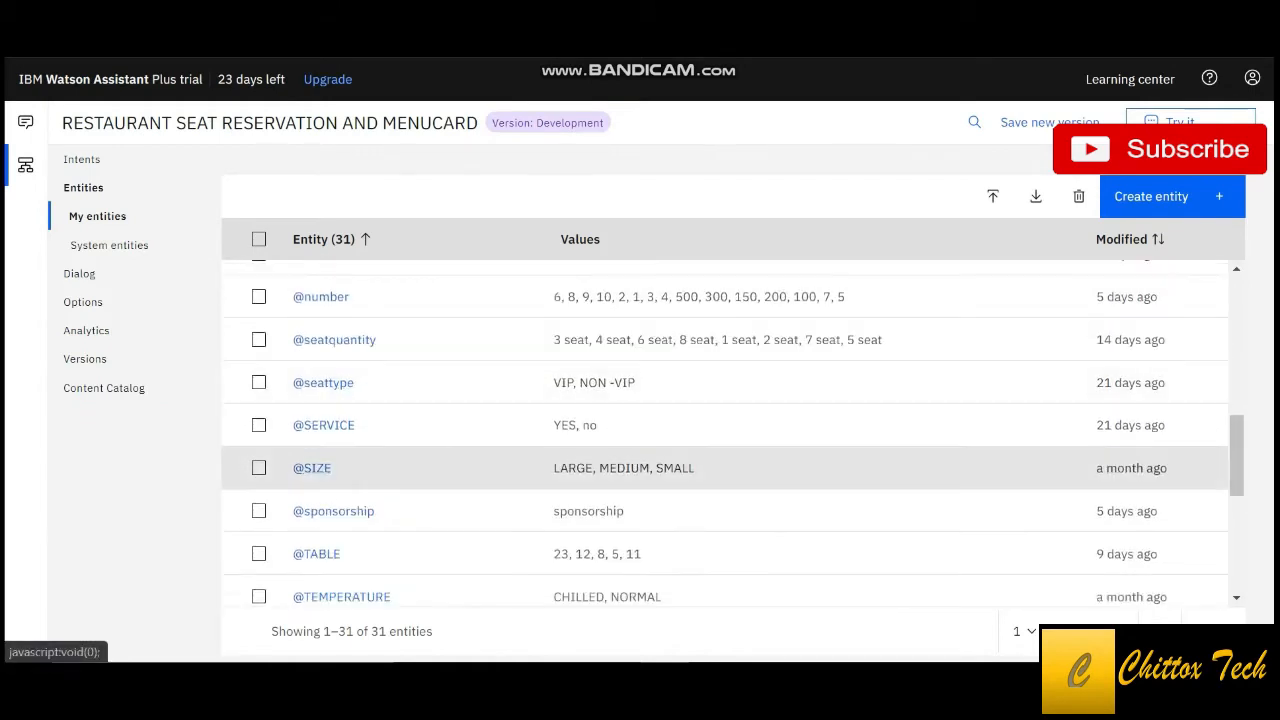
{"action": "left_click", "coordinate": [333, 510]}
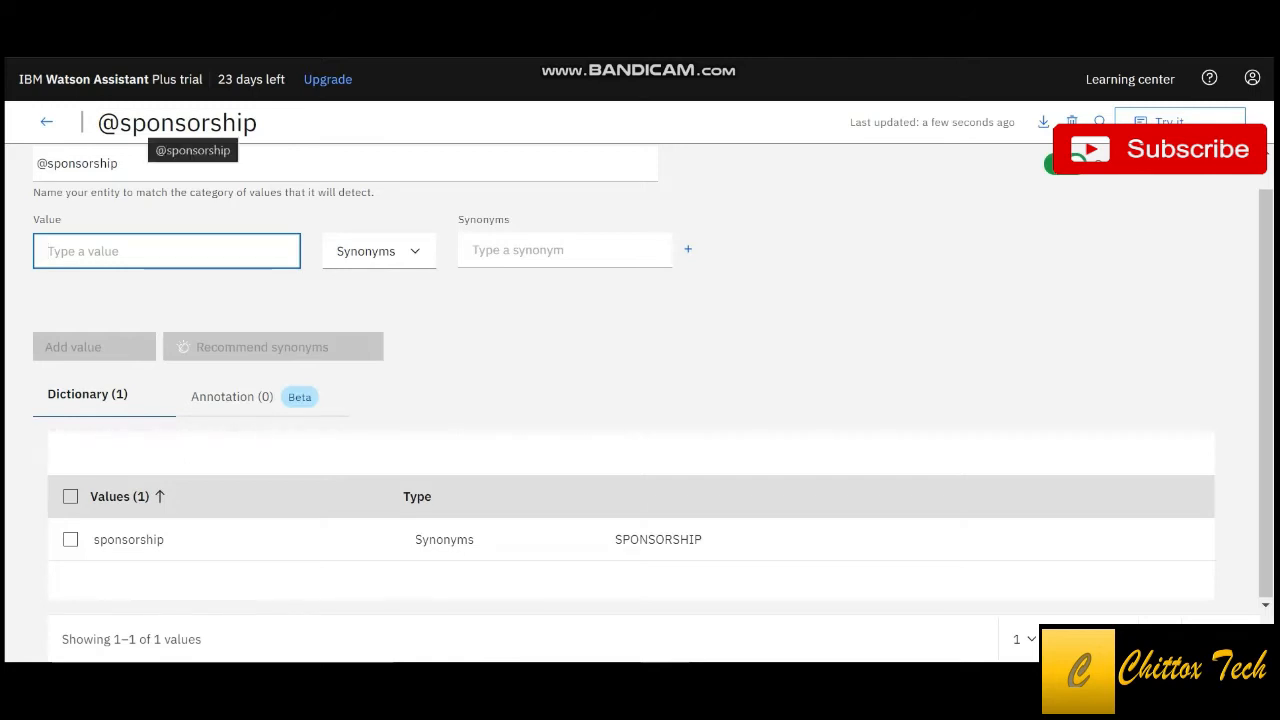
{"action": "left_click", "coordinate": [46, 122]}
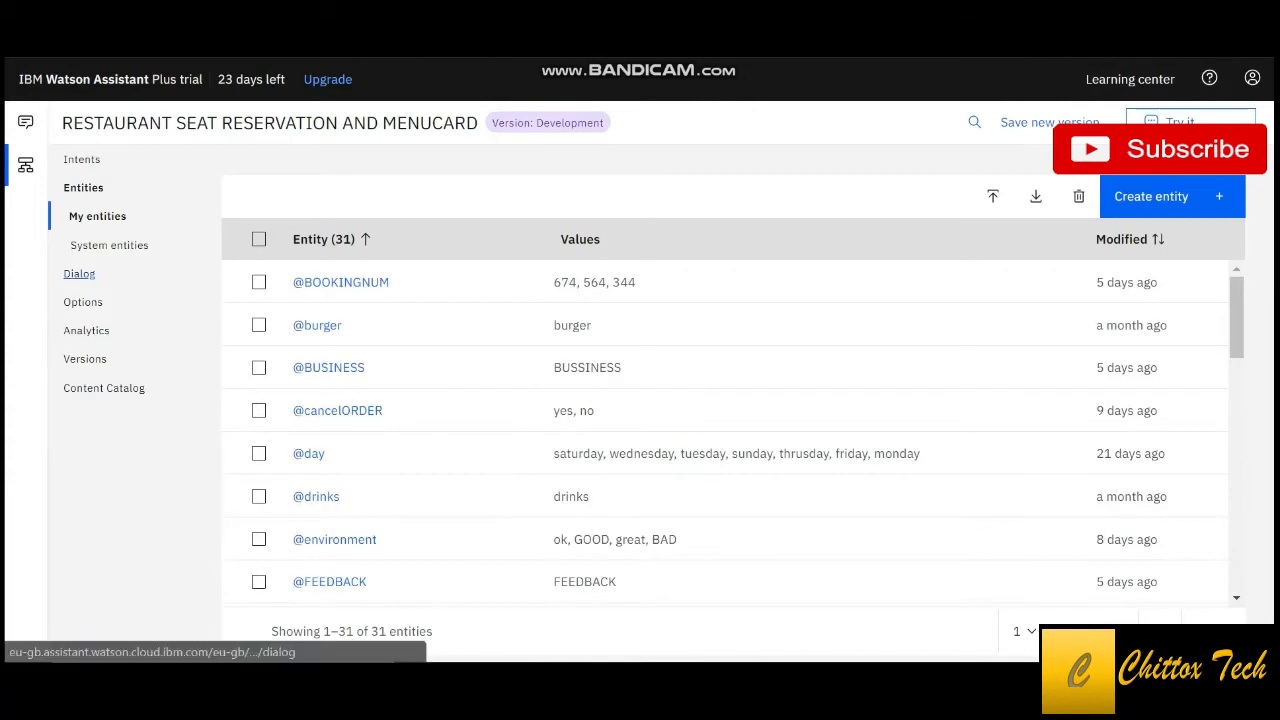
{"action": "left_click", "coordinate": [79, 273]}
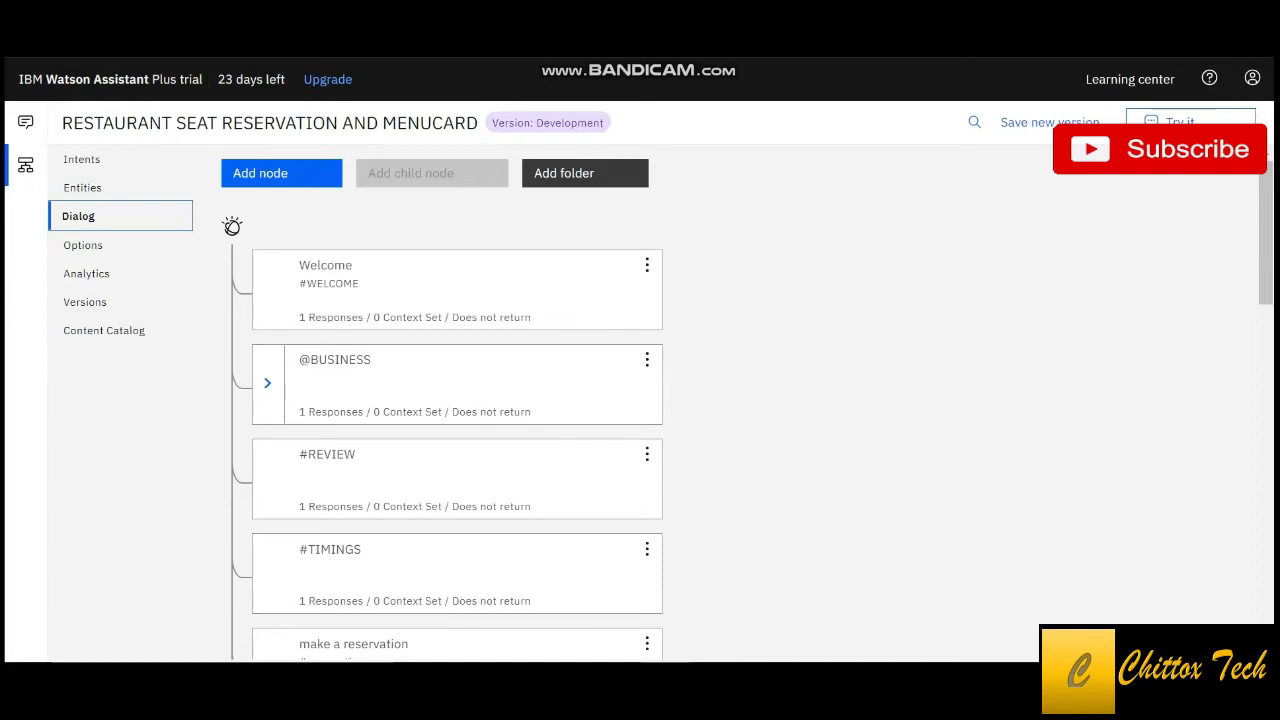
{"action": "left_click", "coordinate": [268, 384]}
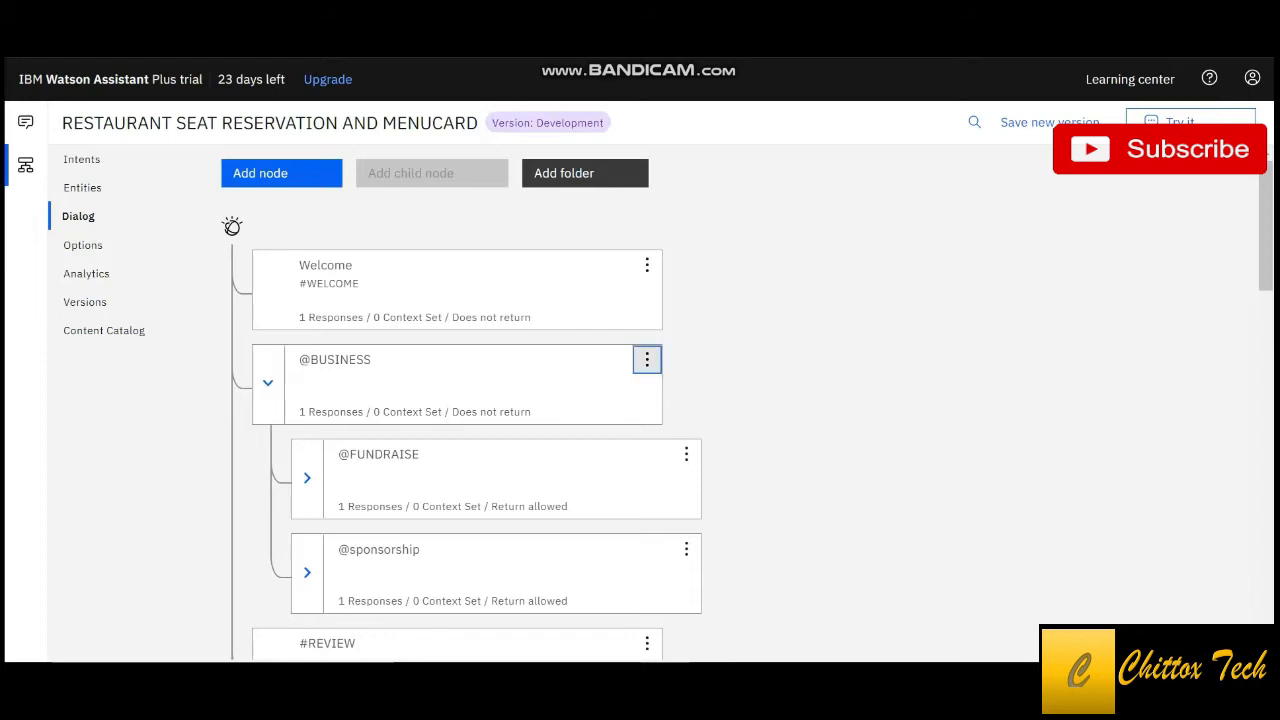
{"action": "left_click", "coordinate": [647, 359]}
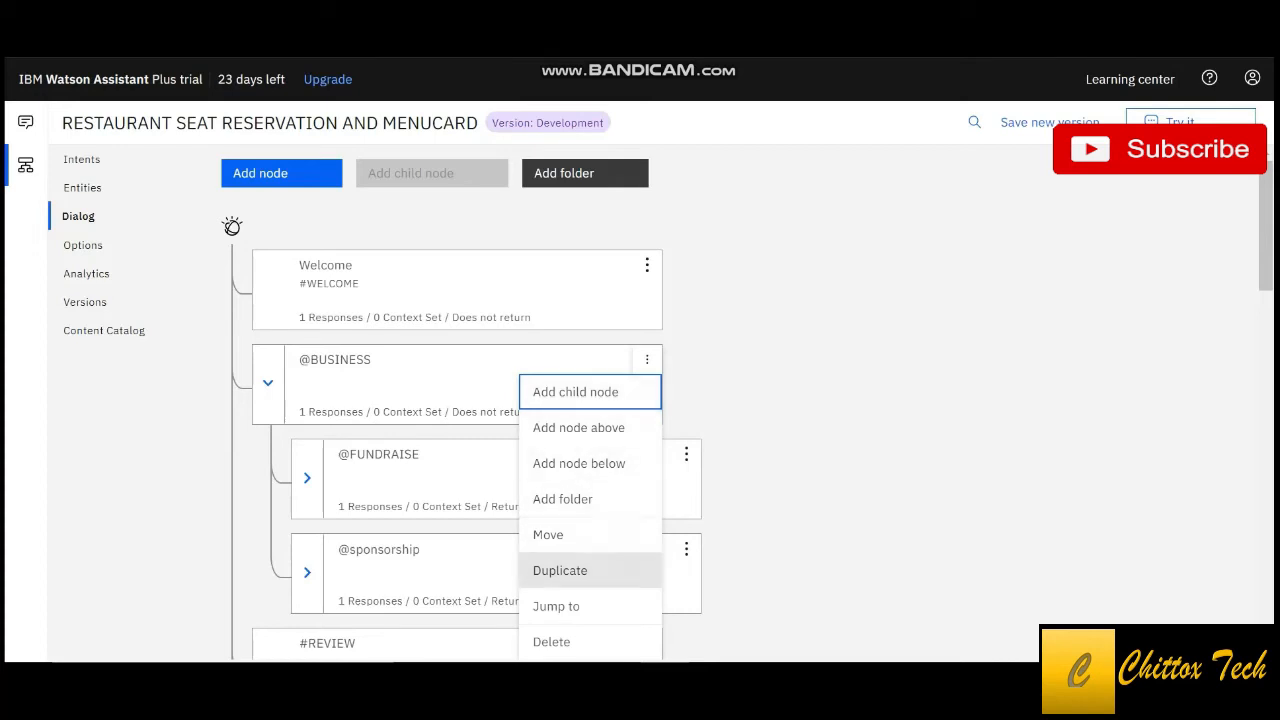
{"action": "scroll", "coordinate": [560, 560], "scroll_direction": "down", "scroll_amount": 1}
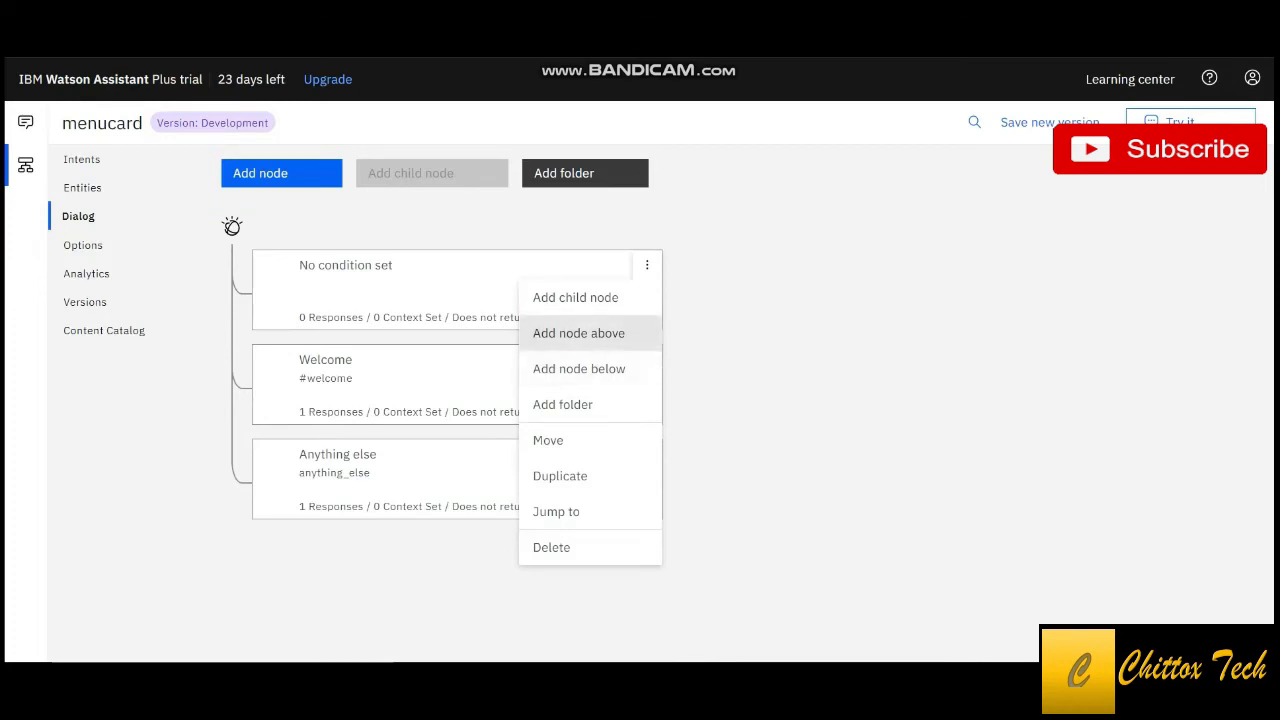
In the menucard dialog, add a child node to the unnamed first node and move that parent below the Welcome node
{"action": "left_click", "coordinate": [575, 297]}
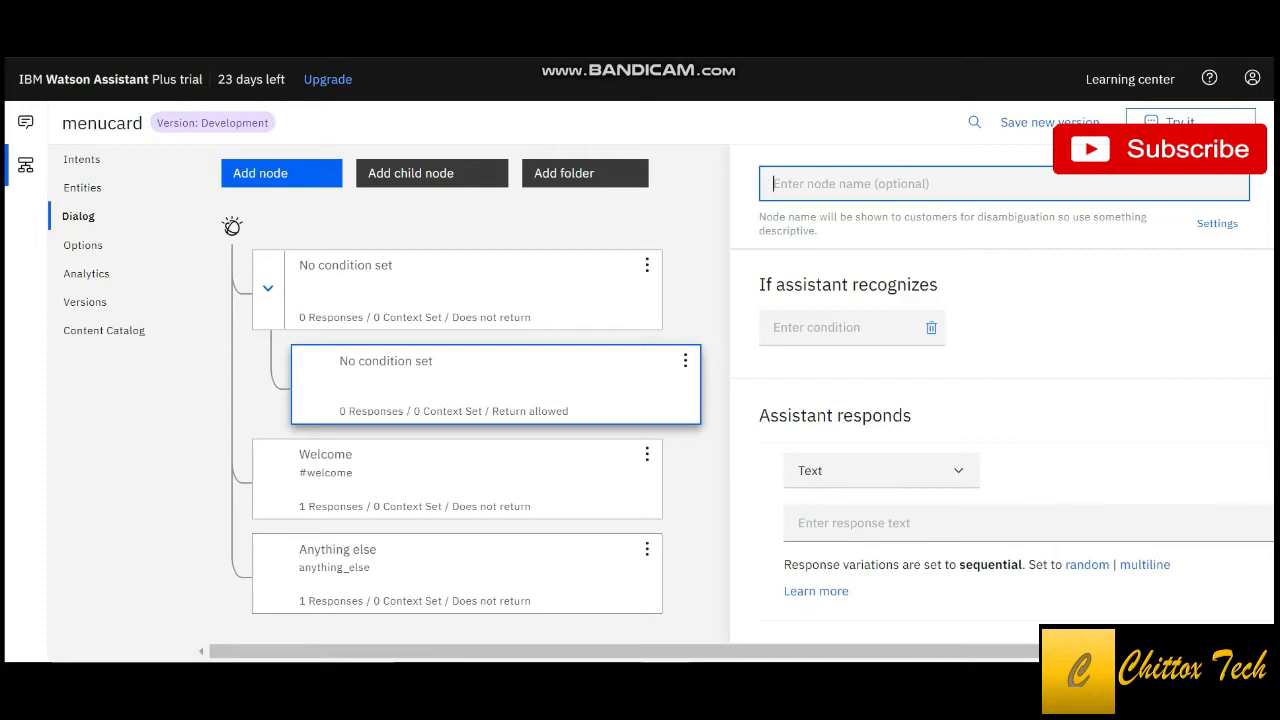
{"action": "left_click", "coordinate": [647, 265]}
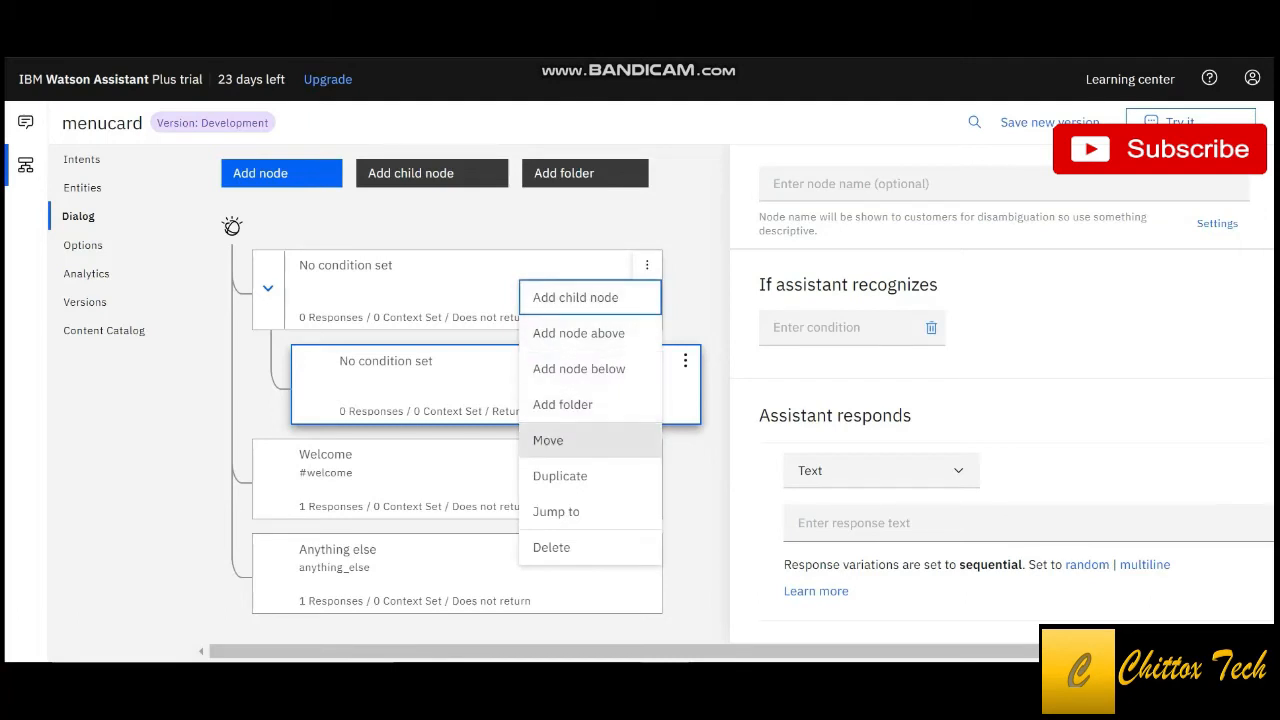
{"action": "left_click", "coordinate": [548, 440]}
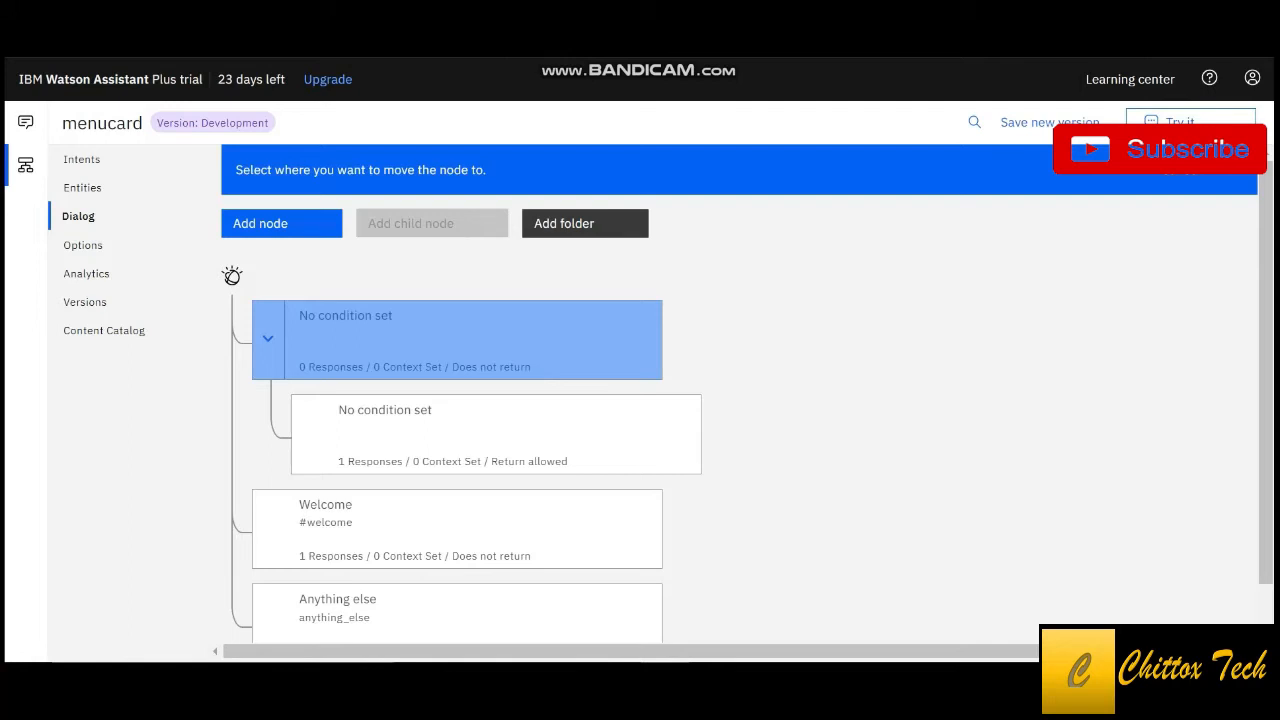
{"action": "scroll", "coordinate": [640, 400], "scroll_direction": "down", "scroll_amount": 1}
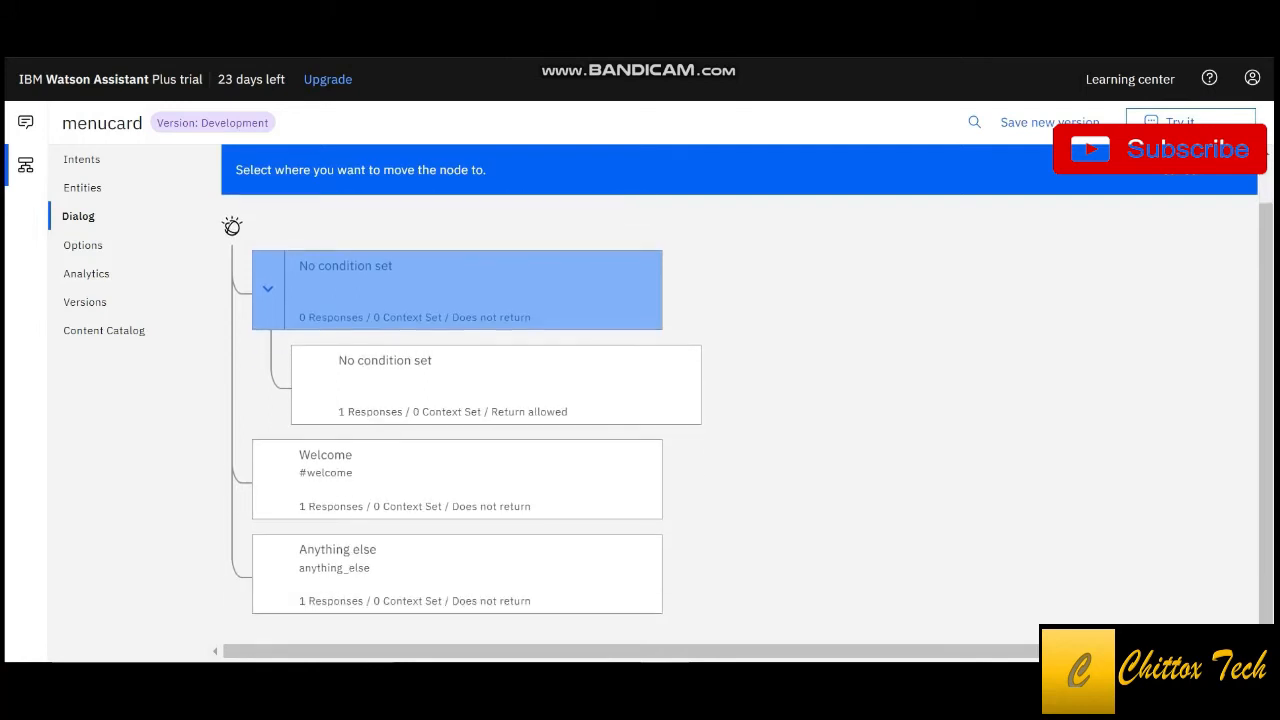
{"action": "left_click", "coordinate": [431, 458]}
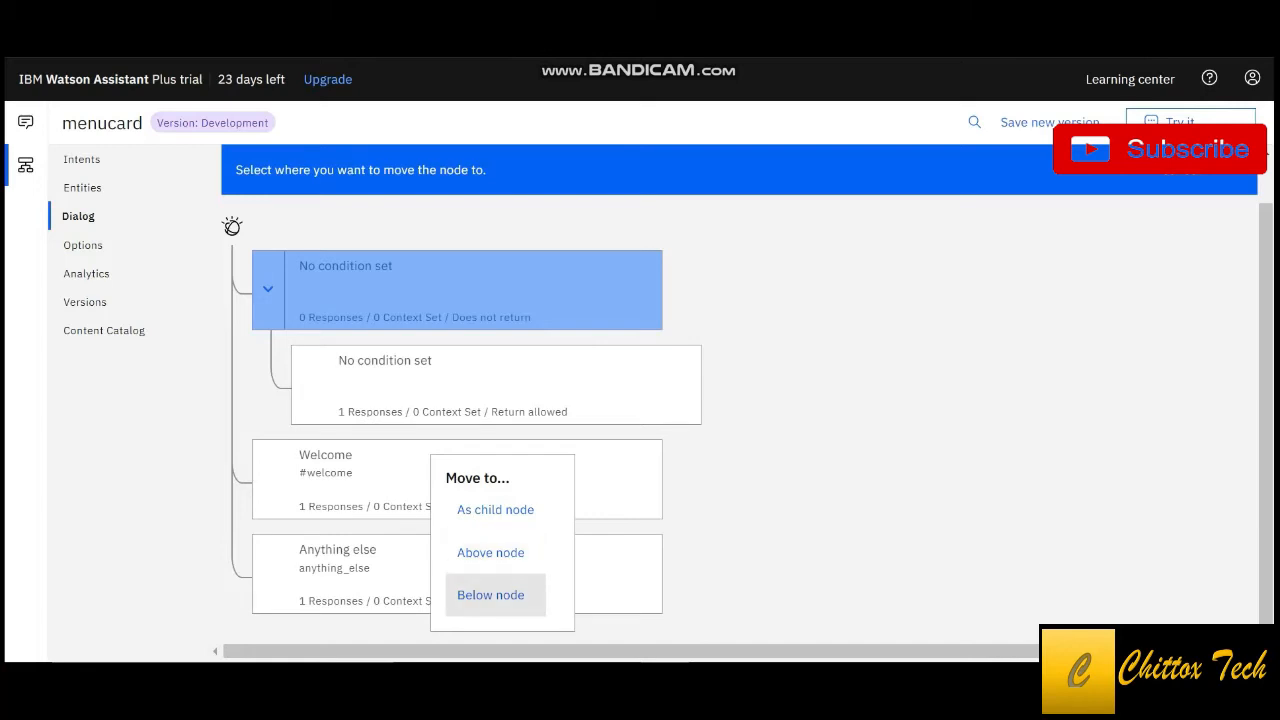
{"action": "left_click", "coordinate": [490, 594]}
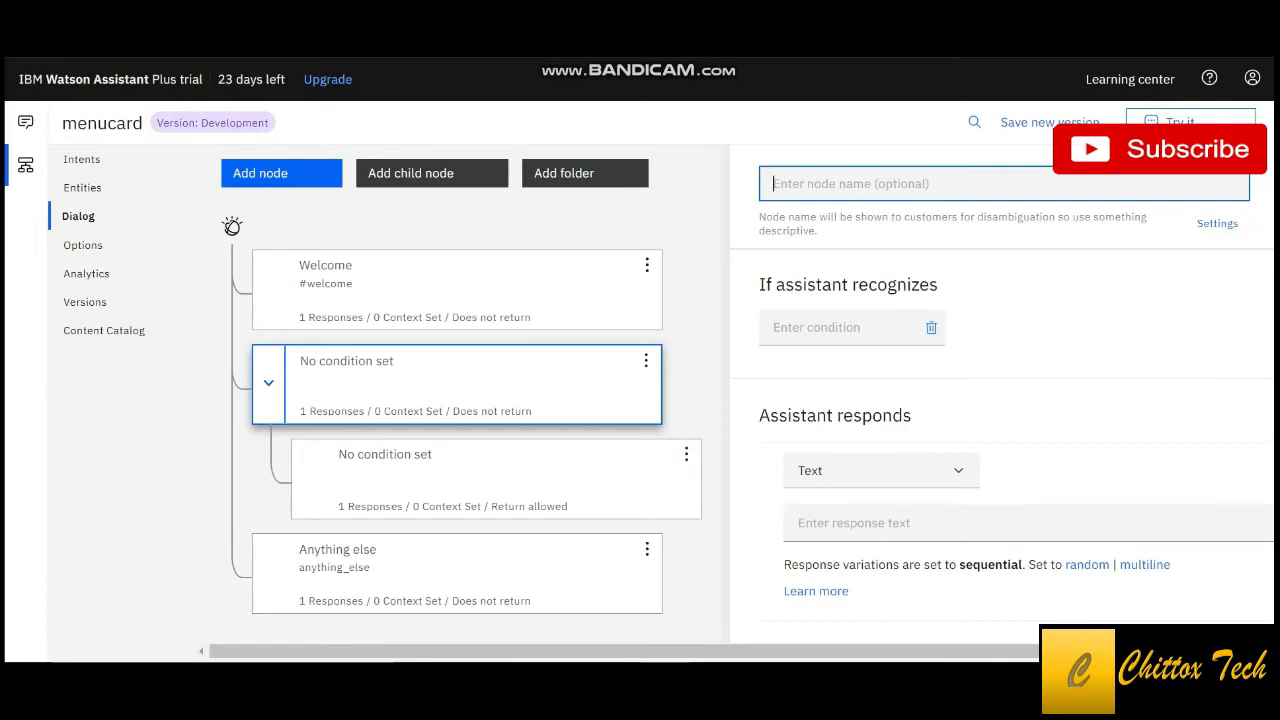
Move the unnamed parent node into the Welcome node as its child node
{"action": "left_click", "coordinate": [645, 360]}
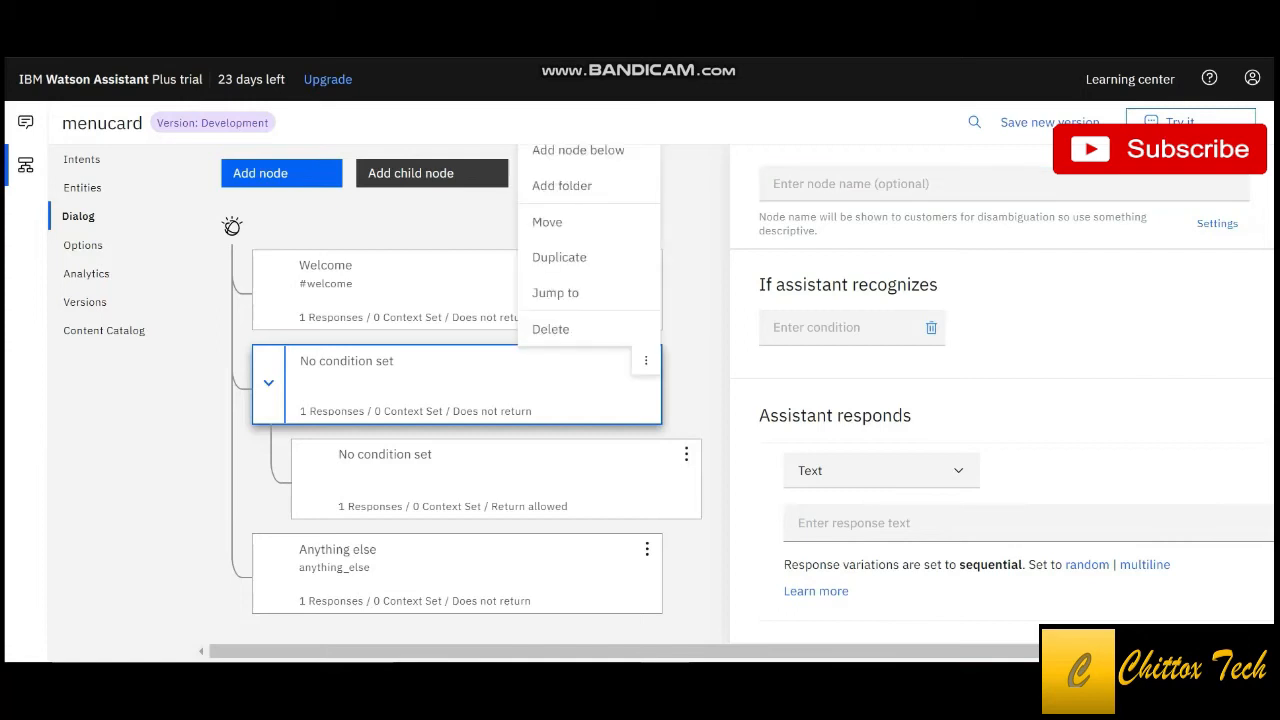
{"action": "left_click", "coordinate": [547, 222]}
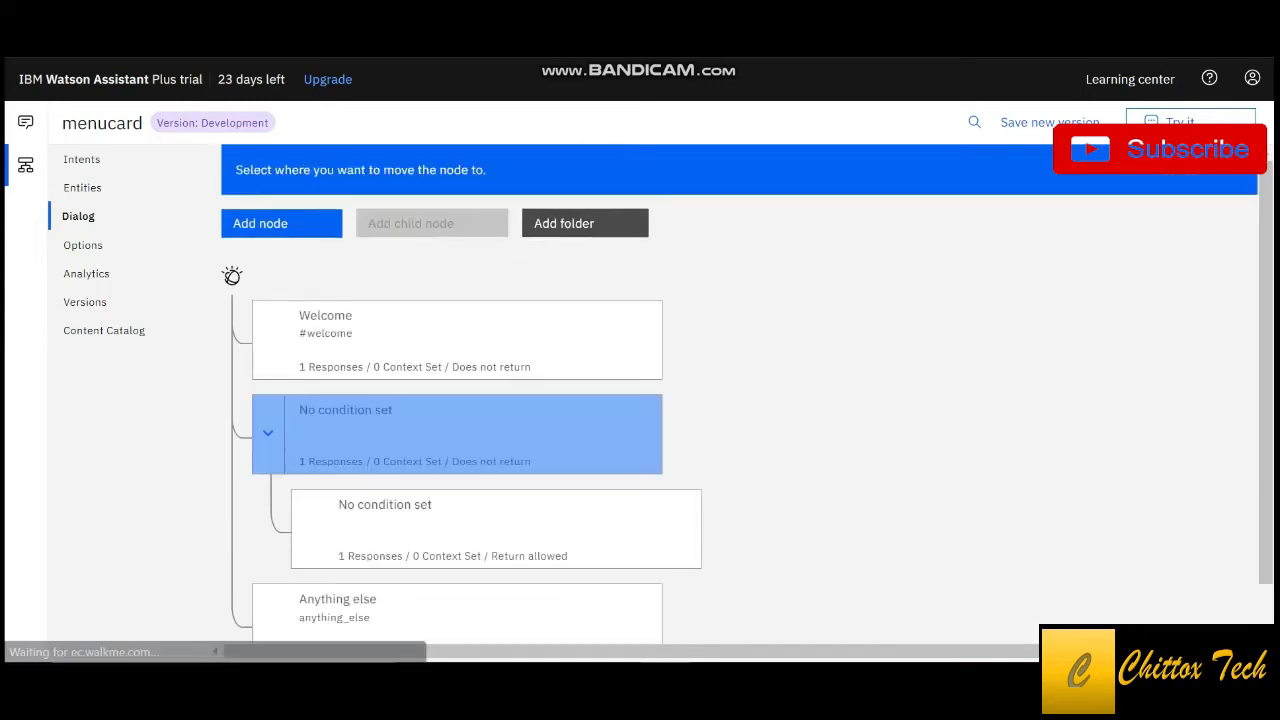
{"action": "left_click", "coordinate": [436, 322]}
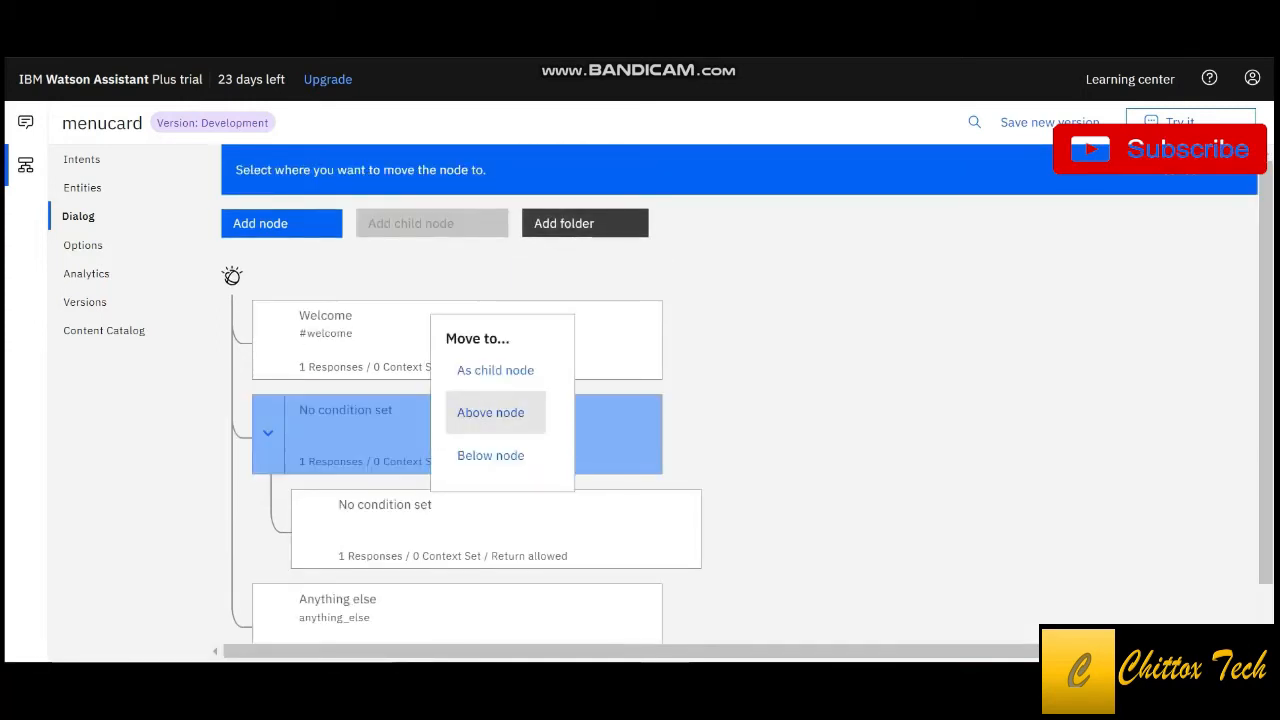
{"action": "left_click", "coordinate": [495, 370]}
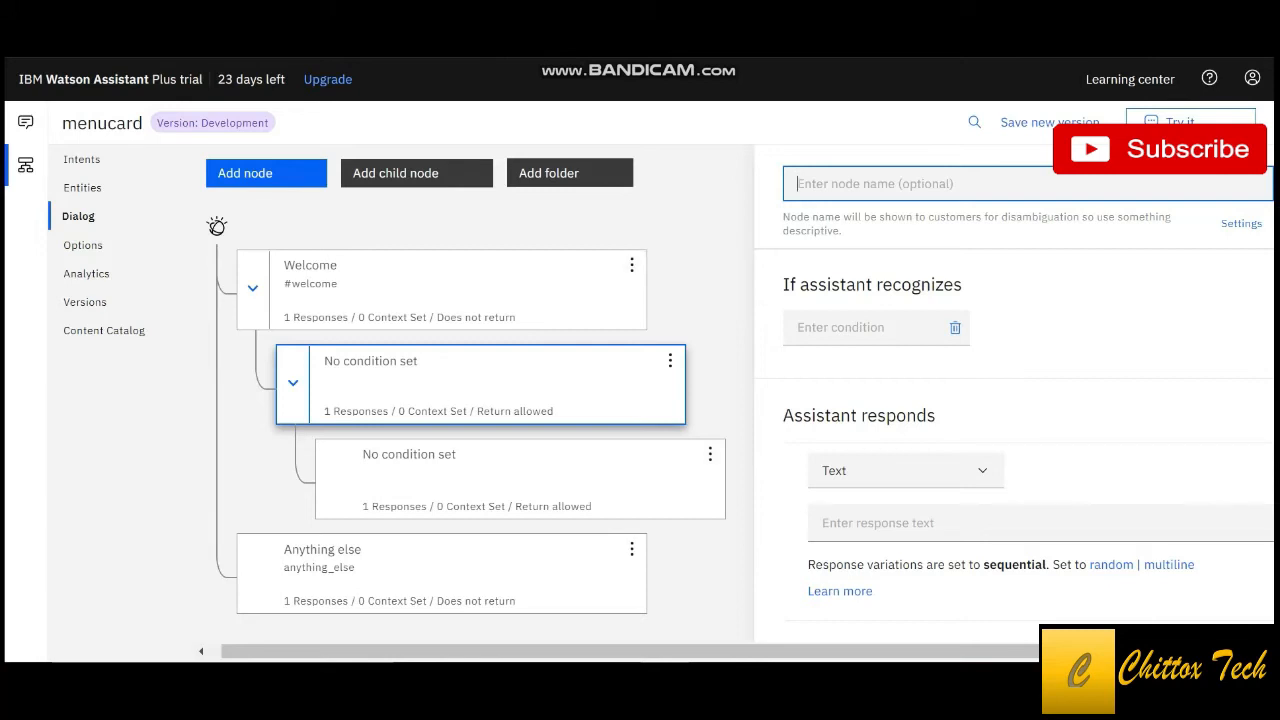
Move the unnamed parent node out of the Welcome branch and place it directly below the Welcome node
{"action": "left_click", "coordinate": [670, 361]}
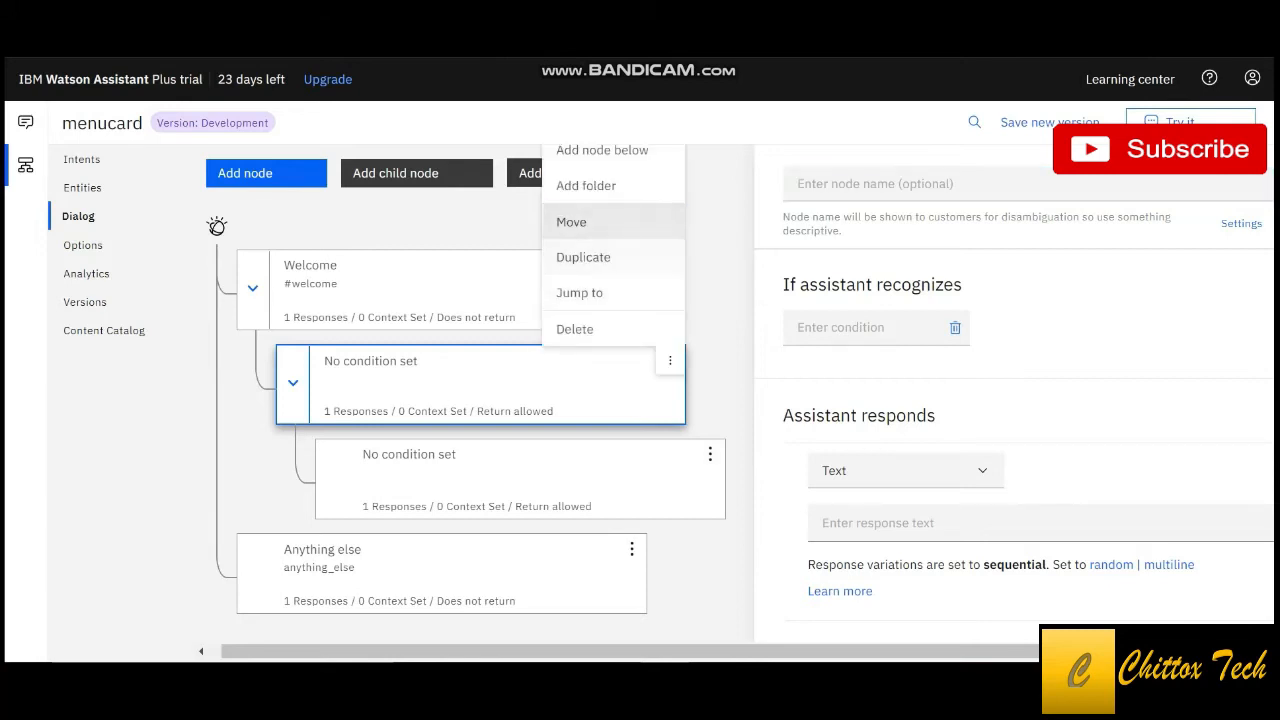
{"action": "left_click", "coordinate": [575, 220]}
{"action": "left_click", "coordinate": [458, 342]}
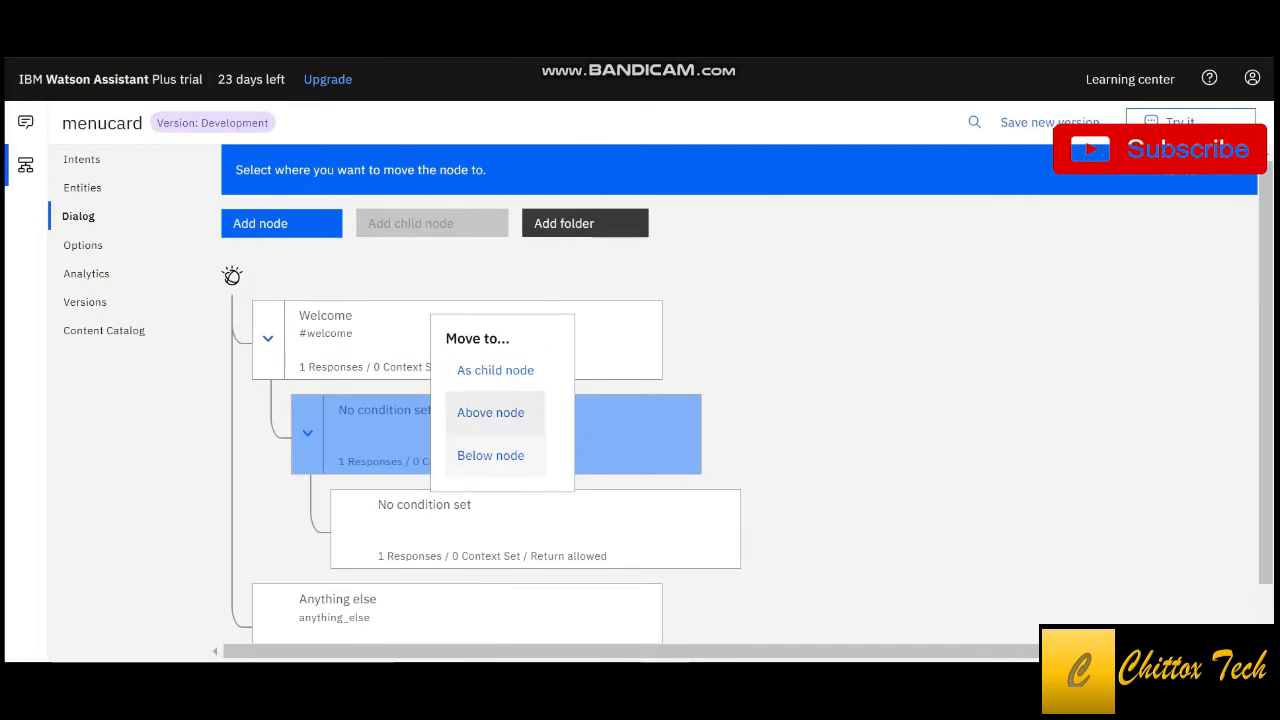
{"action": "left_click", "coordinate": [490, 455]}
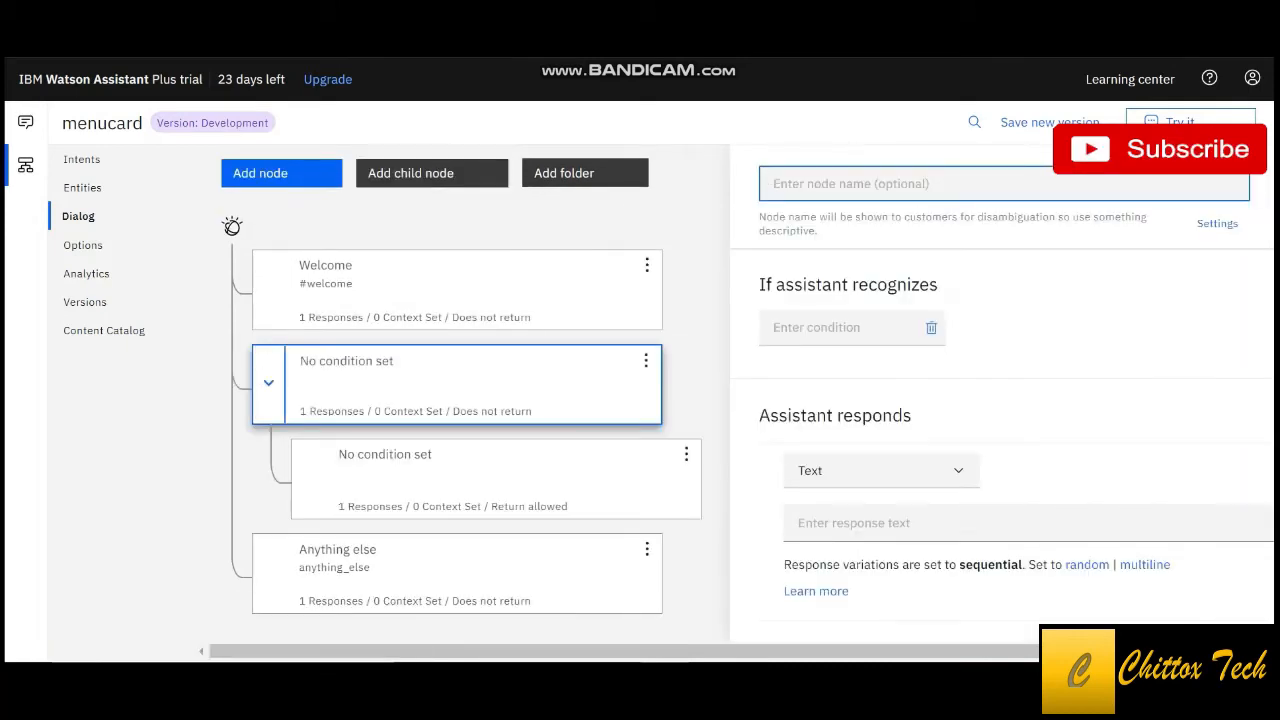
Duplicate the unnamed parent node together with its child and collapse both the copy and the original
{"action": "left_click", "coordinate": [646, 361]}
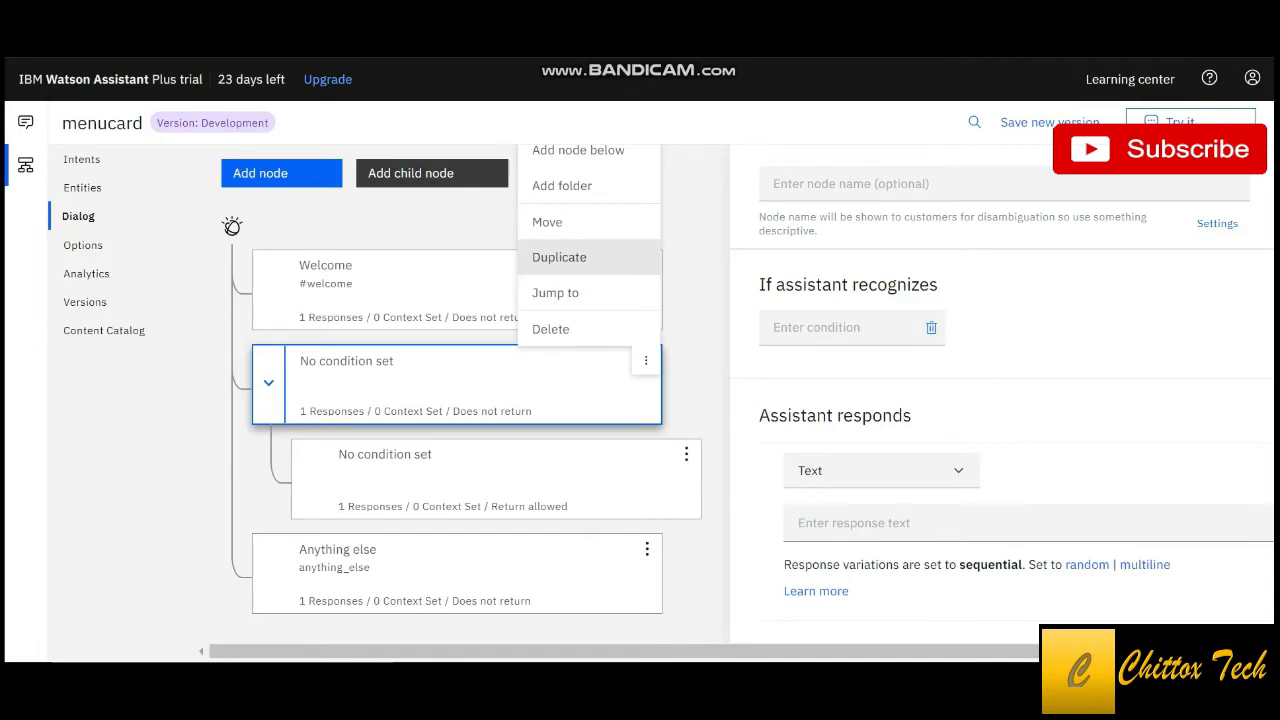
{"action": "left_click", "coordinate": [559, 257]}
{"action": "scroll", "coordinate": [480, 420], "scroll_direction": "down", "scroll_amount": 2}
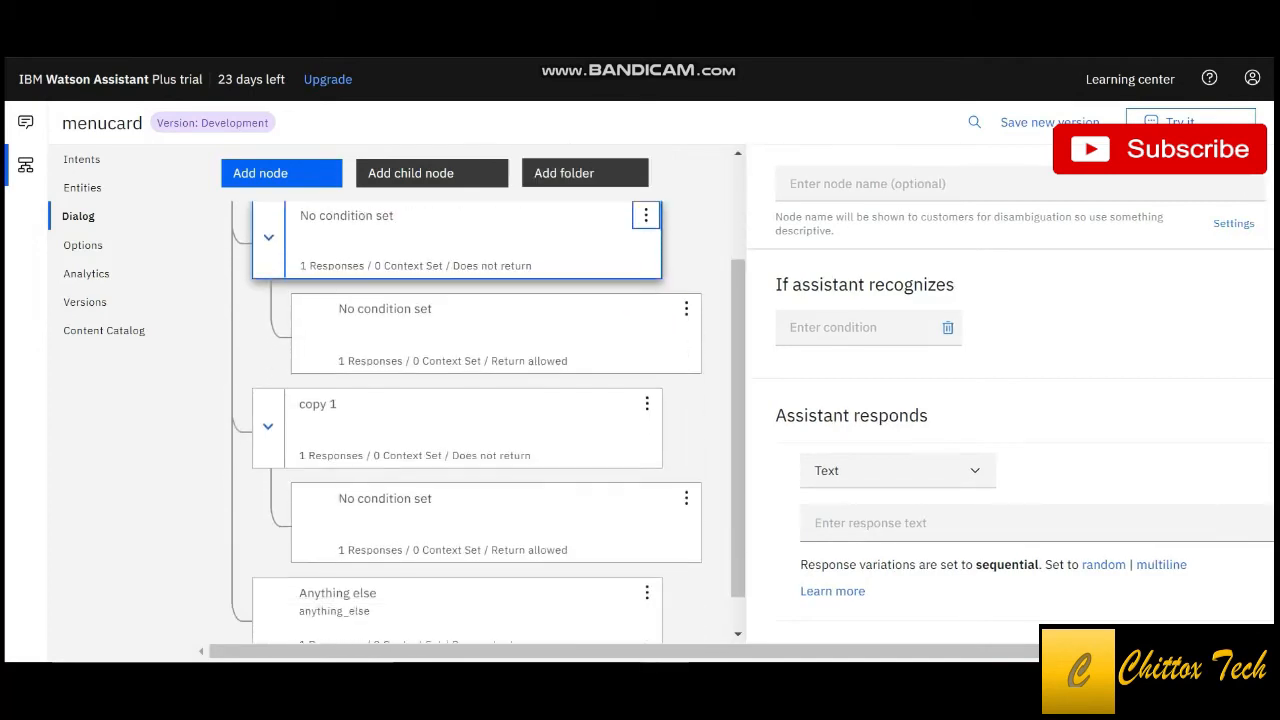
{"action": "scroll", "coordinate": [480, 420], "scroll_direction": "up", "scroll_amount": 1}
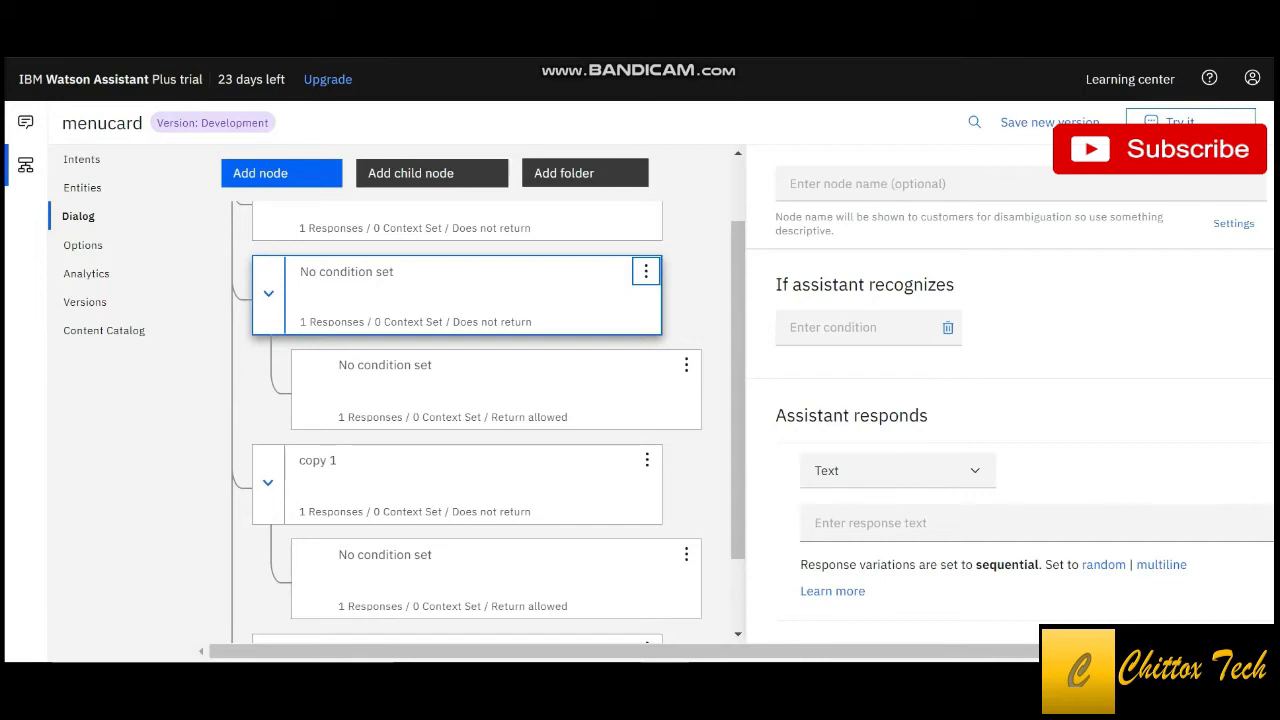
{"action": "scroll", "coordinate": [488, 420], "scroll_direction": "down", "scroll_amount": 1}
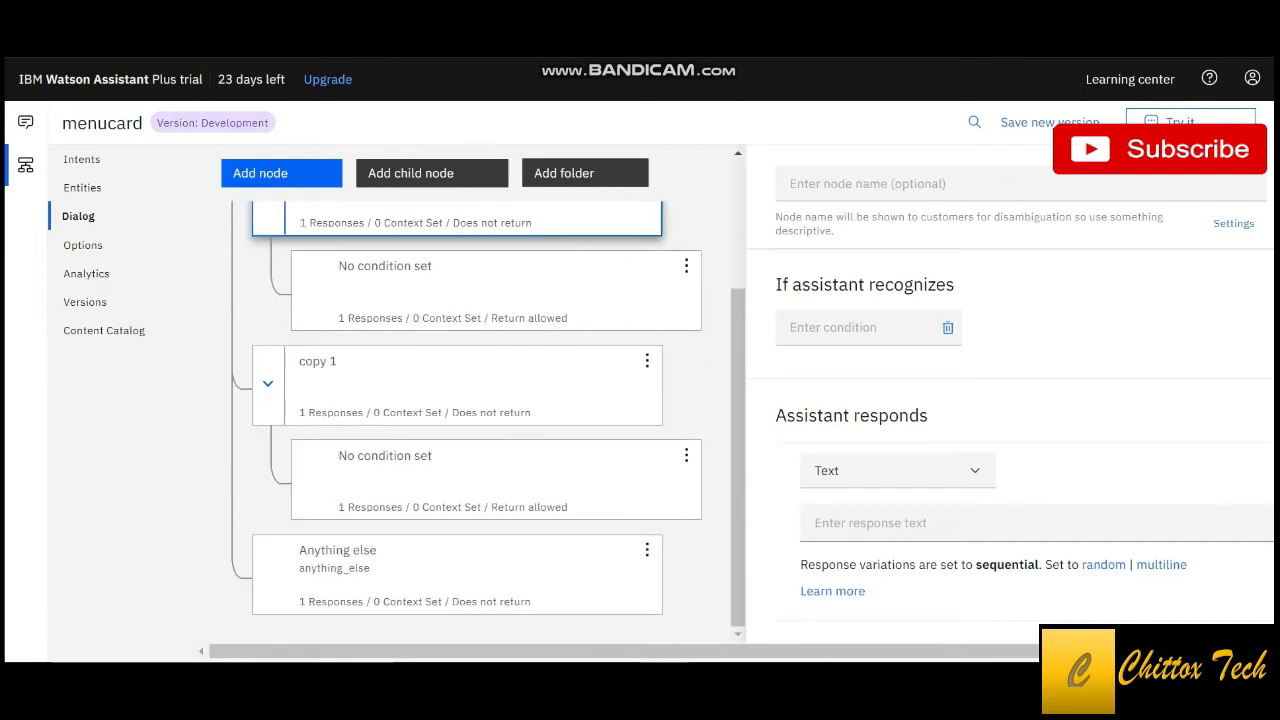
{"action": "left_click", "coordinate": [268, 383]}
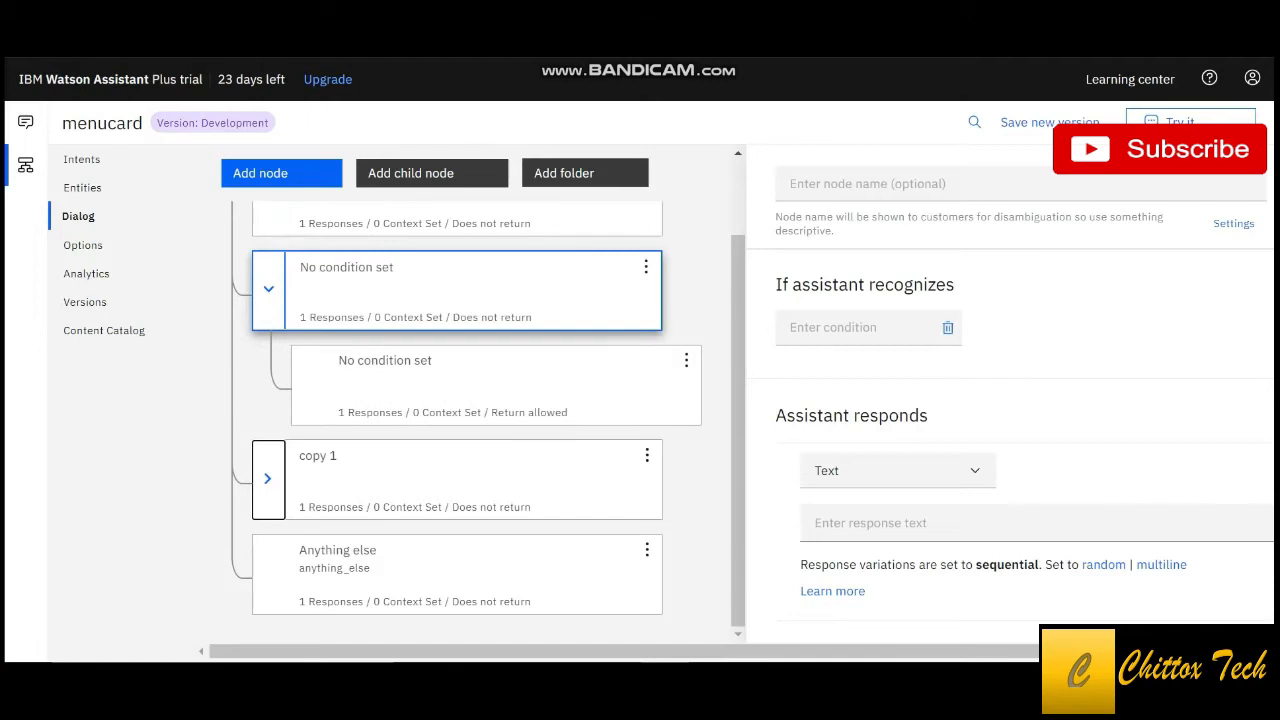
{"action": "left_click", "coordinate": [268, 289]}
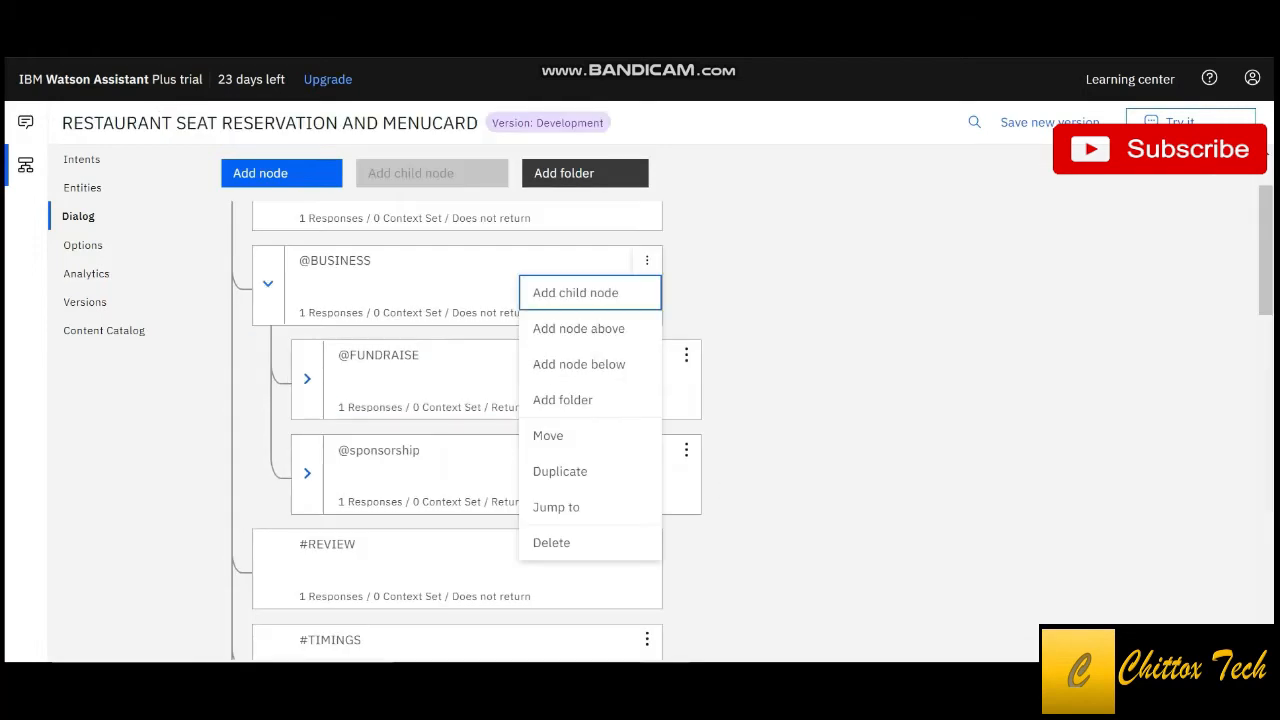
{"action": "key", "text": "Escape"}
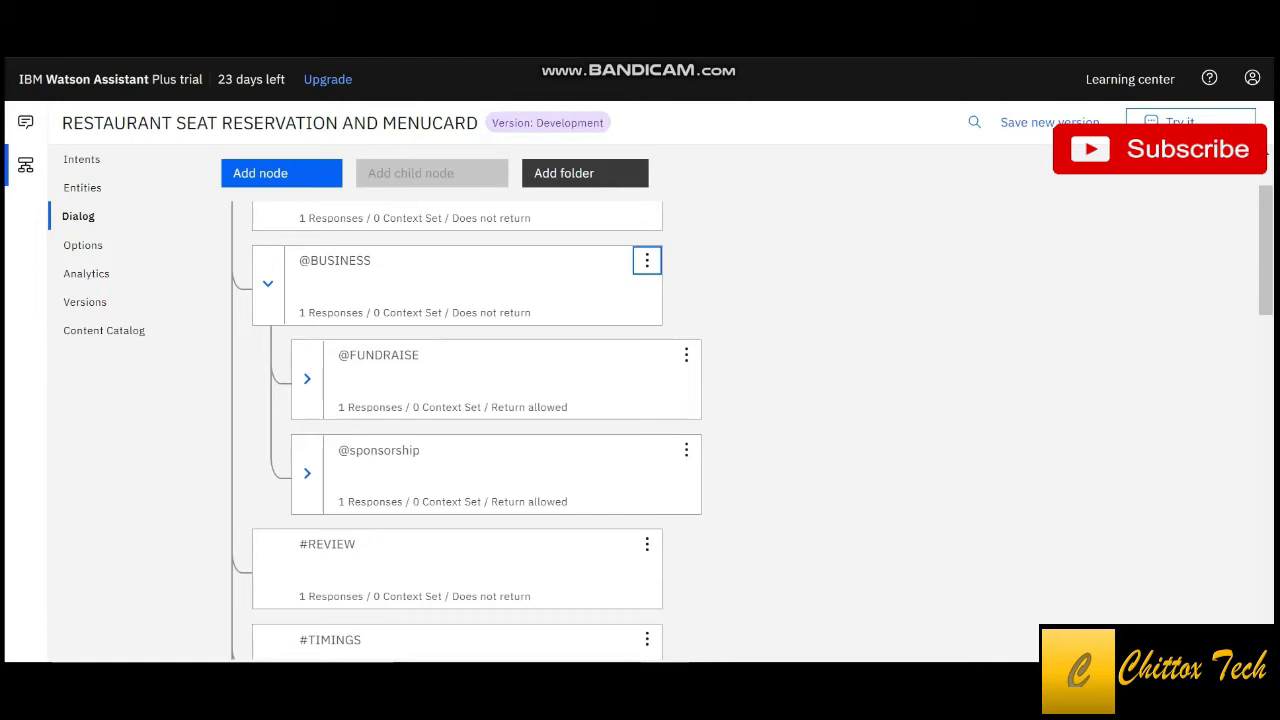
{"action": "left_click", "coordinate": [307, 379]}
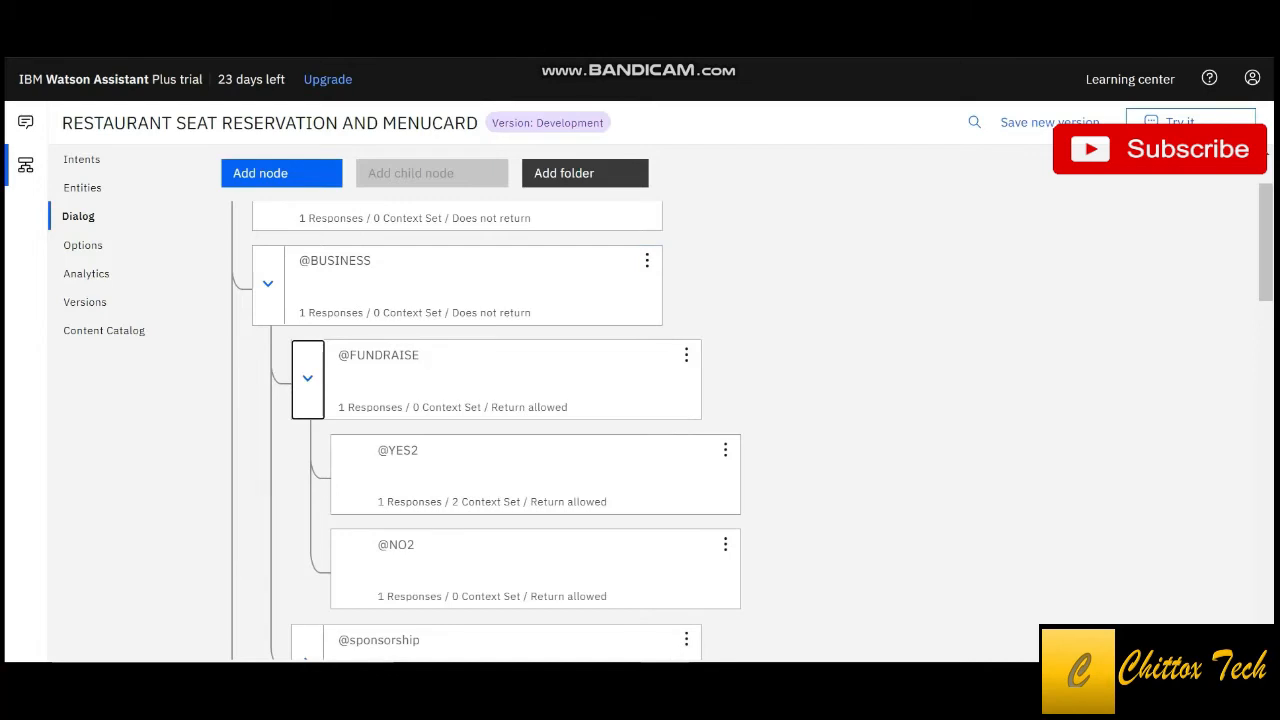
{"action": "scroll", "coordinate": [520, 430], "scroll_direction": "down", "scroll_amount": 1}
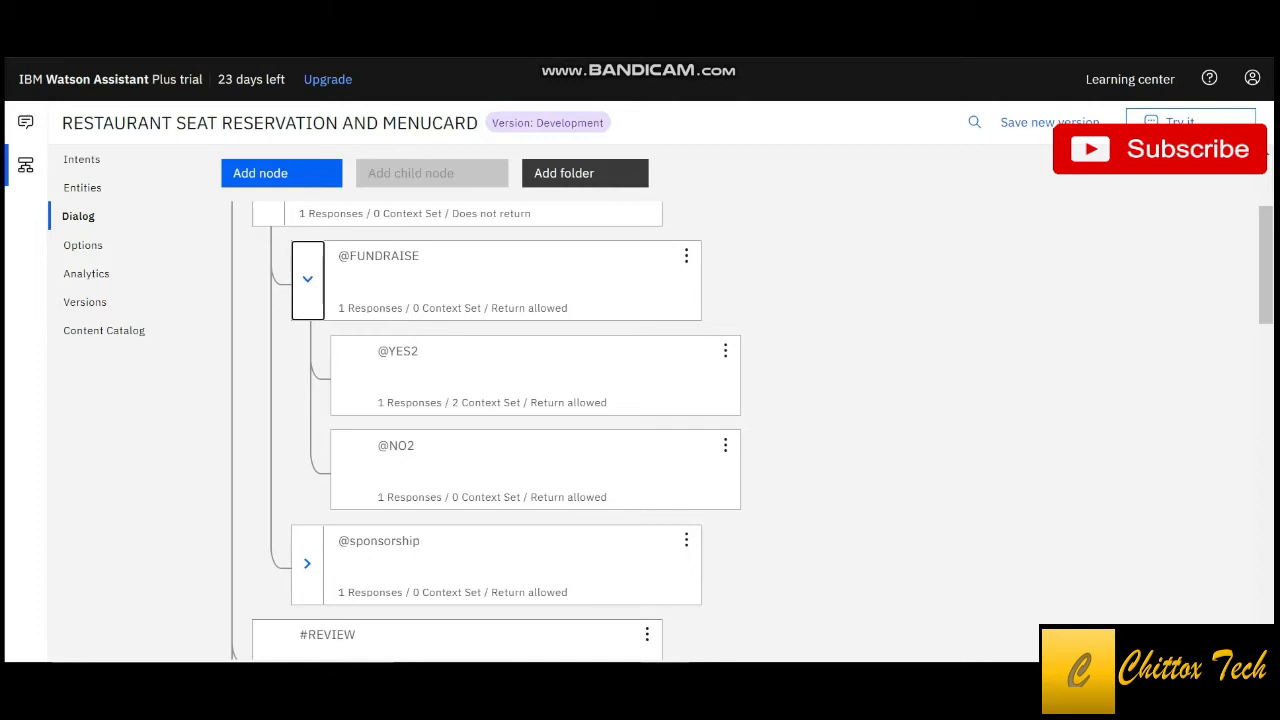
{"action": "scroll", "coordinate": [520, 430], "scroll_direction": "down", "scroll_amount": 3}
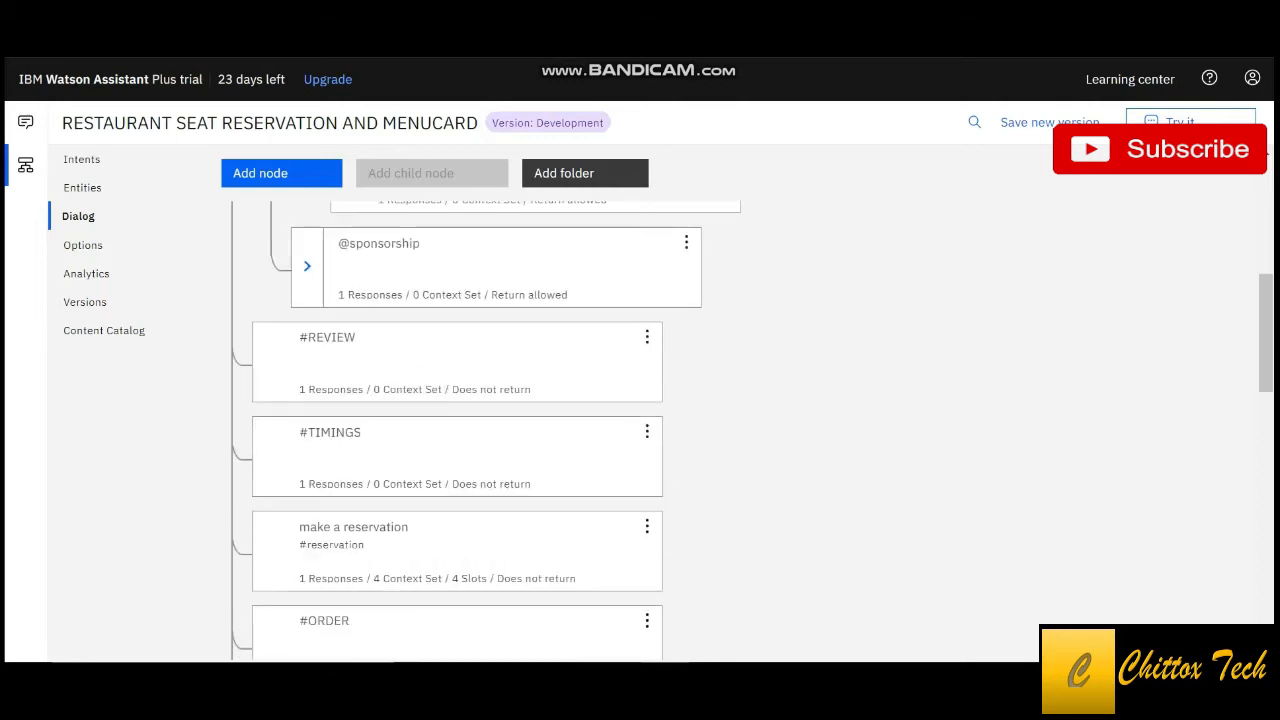
{"action": "left_click", "coordinate": [307, 266]}
{"action": "scroll", "coordinate": [520, 430], "scroll_direction": "down", "scroll_amount": 1}
{"action": "scroll", "coordinate": [520, 430], "scroll_direction": "up", "scroll_amount": 4}
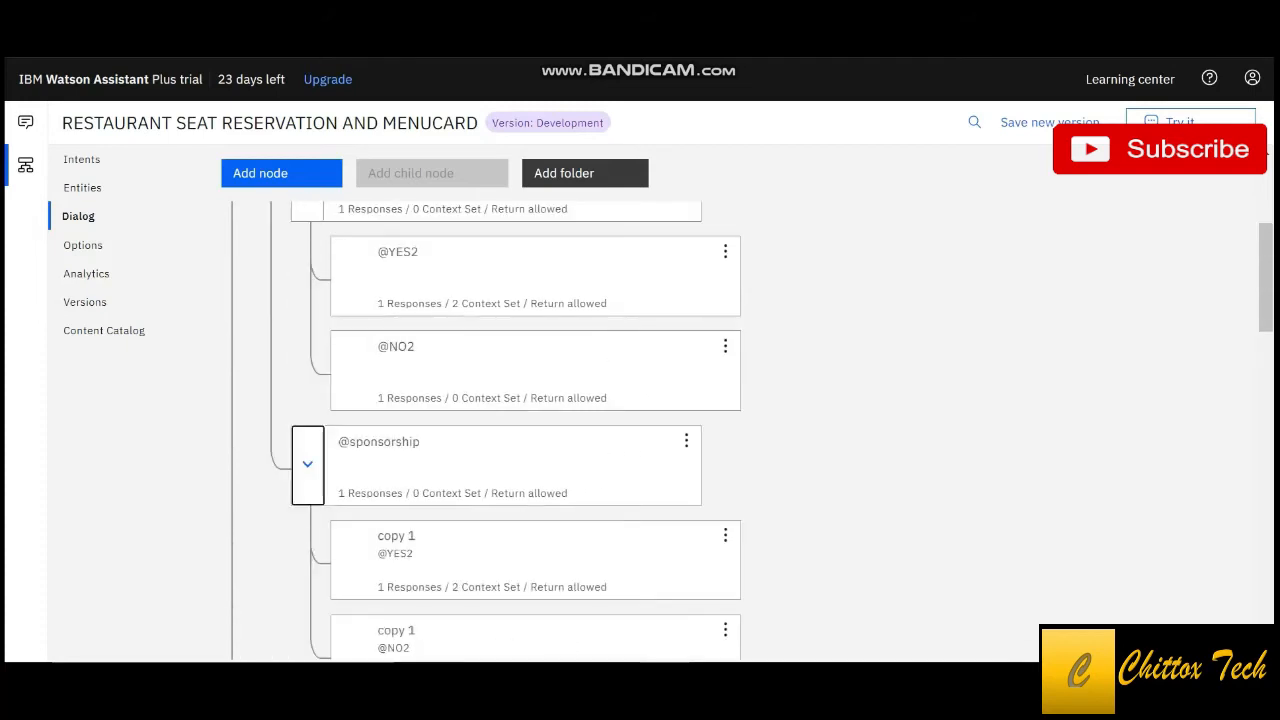
{"action": "scroll", "coordinate": [520, 430], "scroll_direction": "down", "scroll_amount": 1}
{"action": "scroll", "coordinate": [520, 430], "scroll_direction": "down", "scroll_amount": 2}
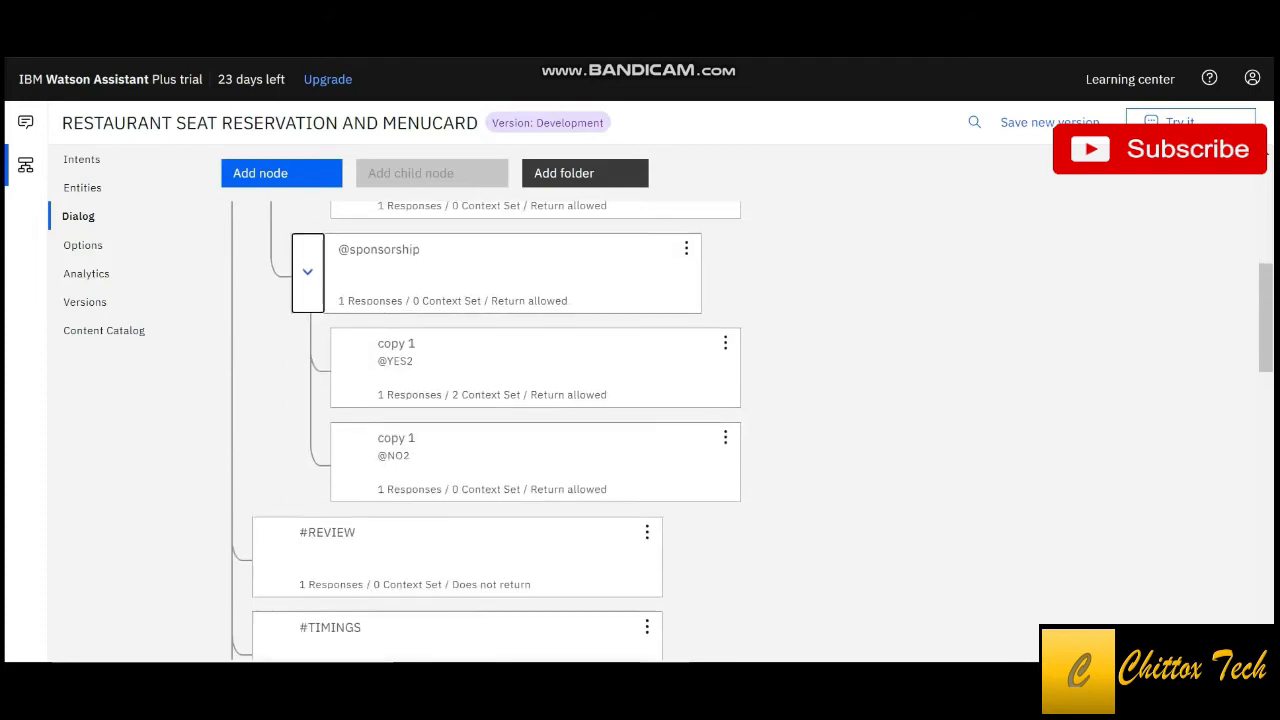
{"action": "scroll", "coordinate": [520, 430], "scroll_direction": "up", "scroll_amount": 3}
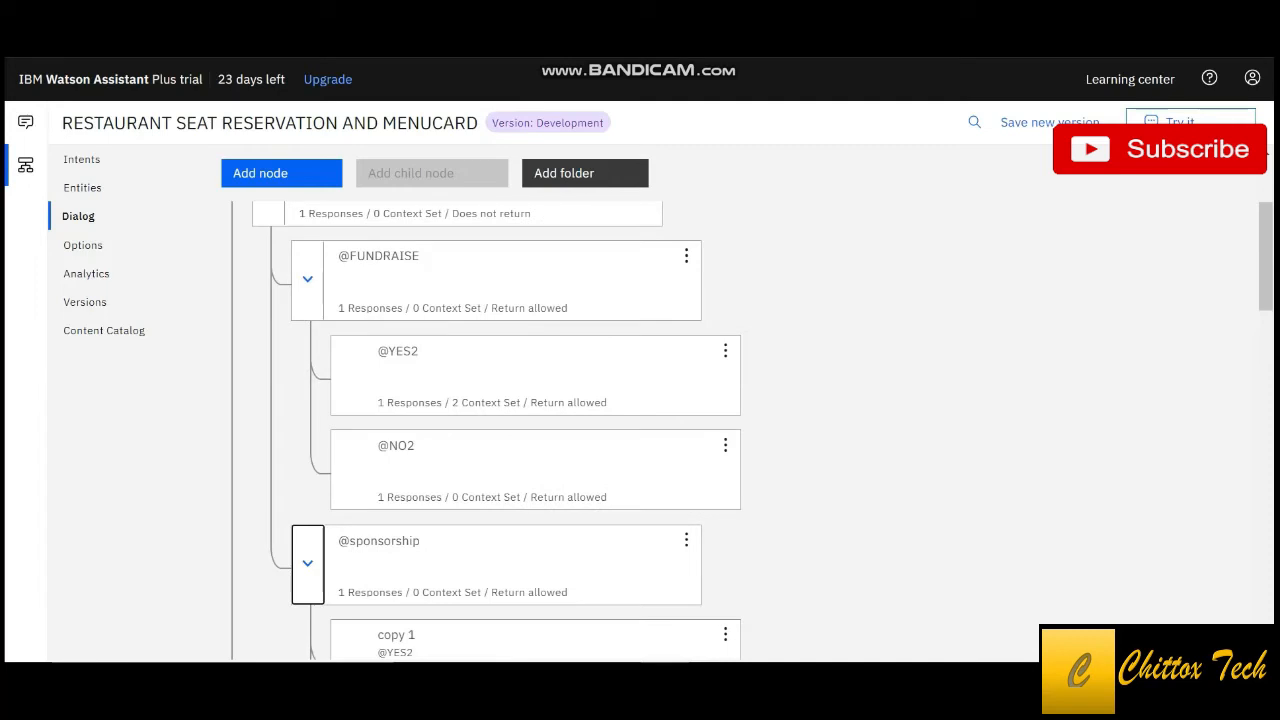
{"action": "scroll", "coordinate": [520, 430], "scroll_direction": "down", "scroll_amount": 1}
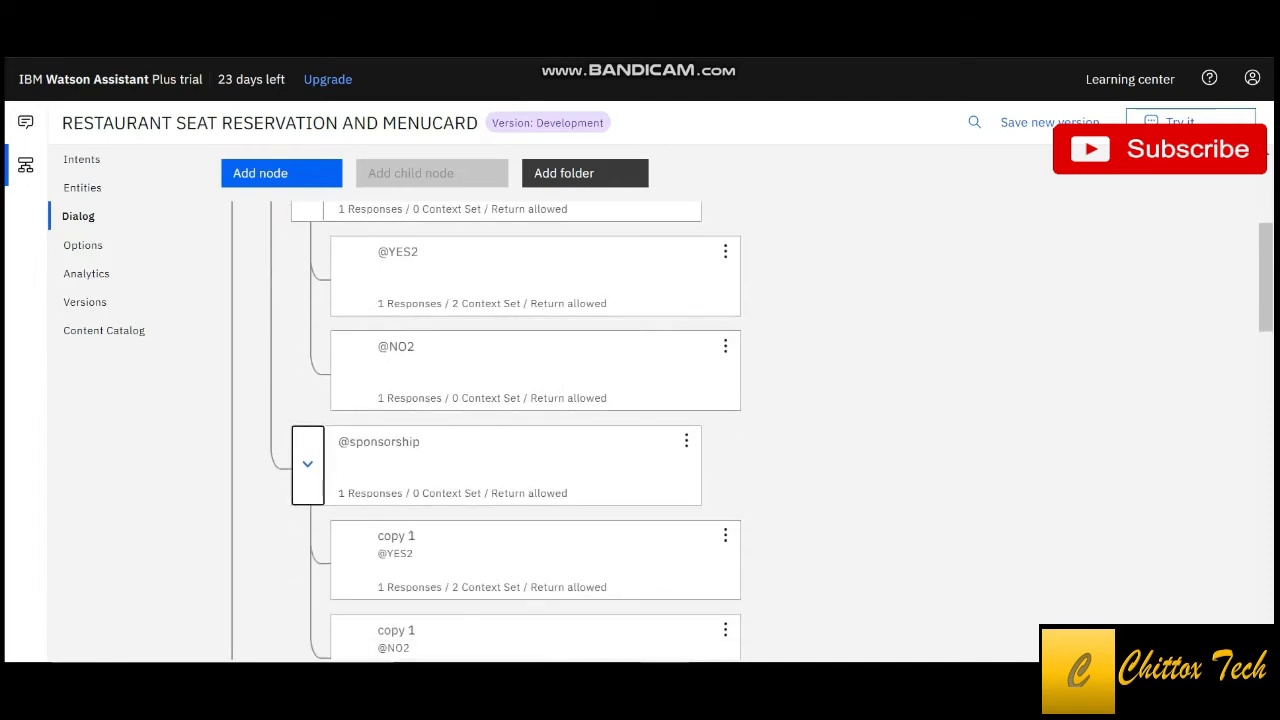
{"action": "scroll", "coordinate": [520, 430], "scroll_direction": "up", "scroll_amount": 1}
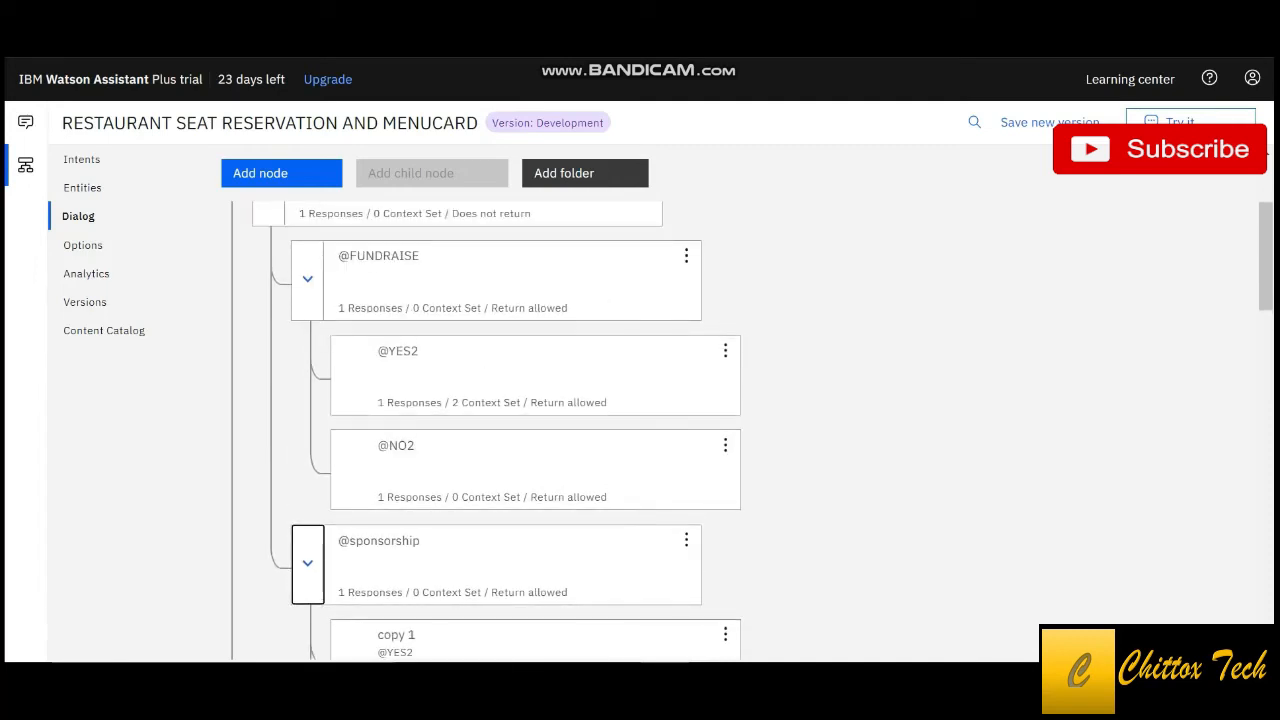
{"action": "scroll", "coordinate": [500, 430], "scroll_direction": "down", "scroll_amount": 2}
{"action": "scroll", "coordinate": [500, 430], "scroll_direction": "up", "scroll_amount": 2}
{"action": "scroll", "coordinate": [500, 430], "scroll_direction": "down", "scroll_amount": 3}
{"action": "scroll", "coordinate": [500, 430], "scroll_direction": "up", "scroll_amount": 2}
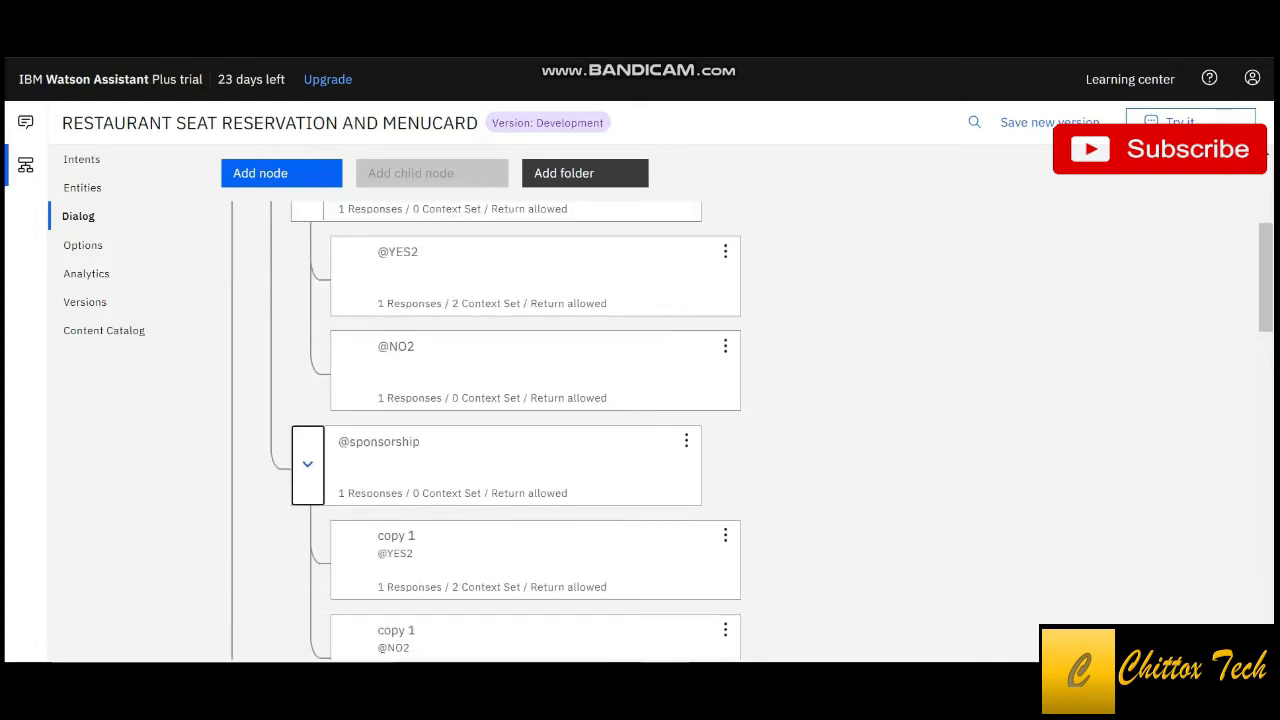
{"action": "scroll", "coordinate": [500, 430], "scroll_direction": "down", "scroll_amount": 1}
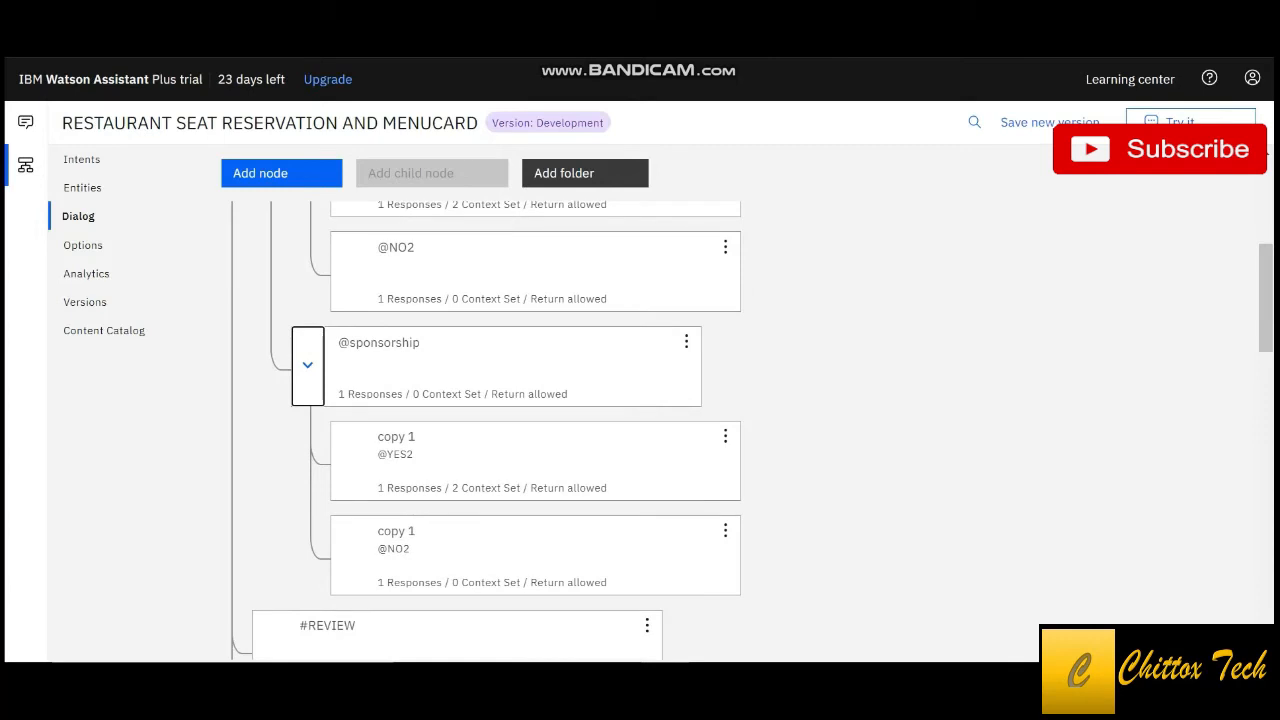
{"action": "scroll", "coordinate": [500, 430], "scroll_direction": "up", "scroll_amount": 3}
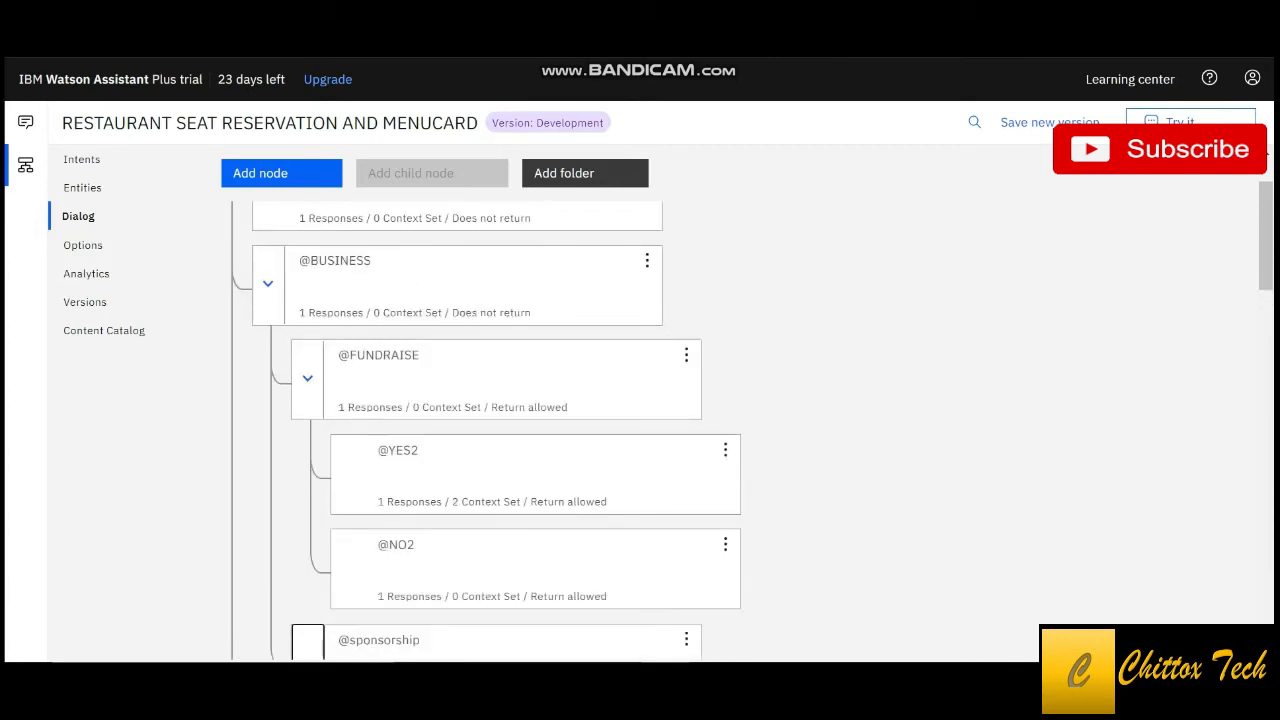
{"action": "scroll", "coordinate": [500, 430], "scroll_direction": "down", "scroll_amount": 3}
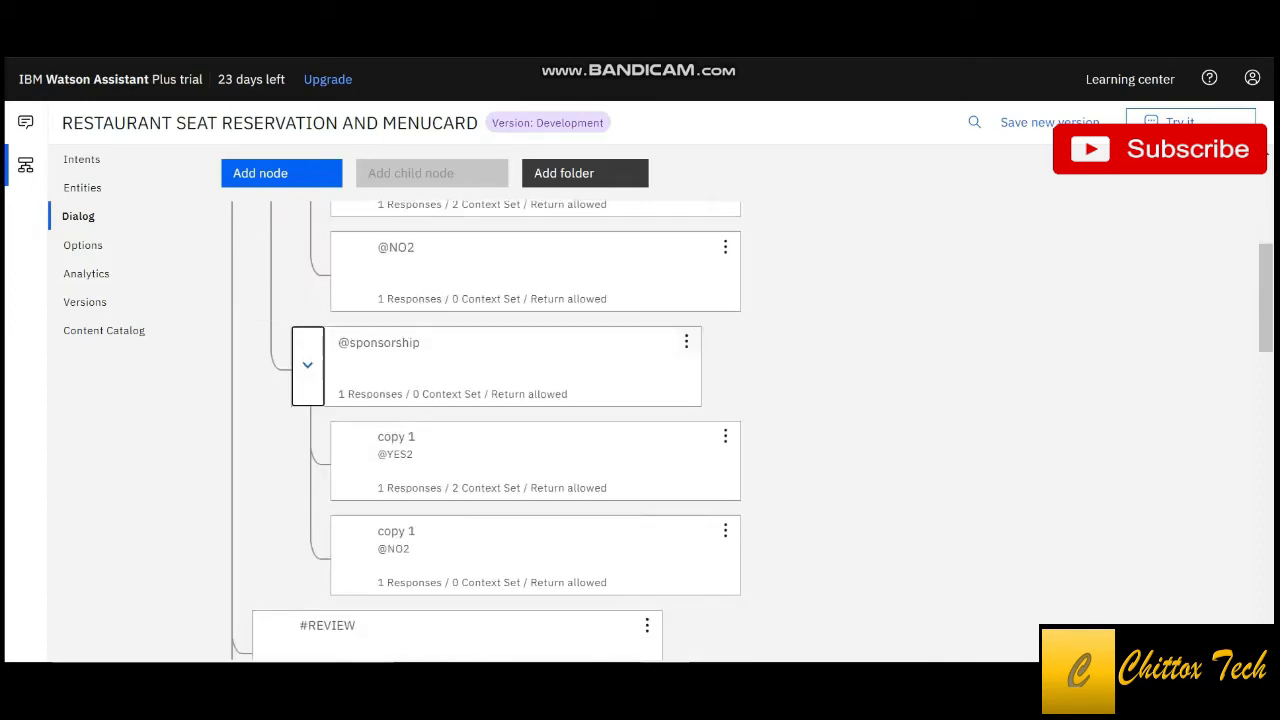
{"action": "scroll", "coordinate": [500, 430], "scroll_direction": "up", "scroll_amount": 3}
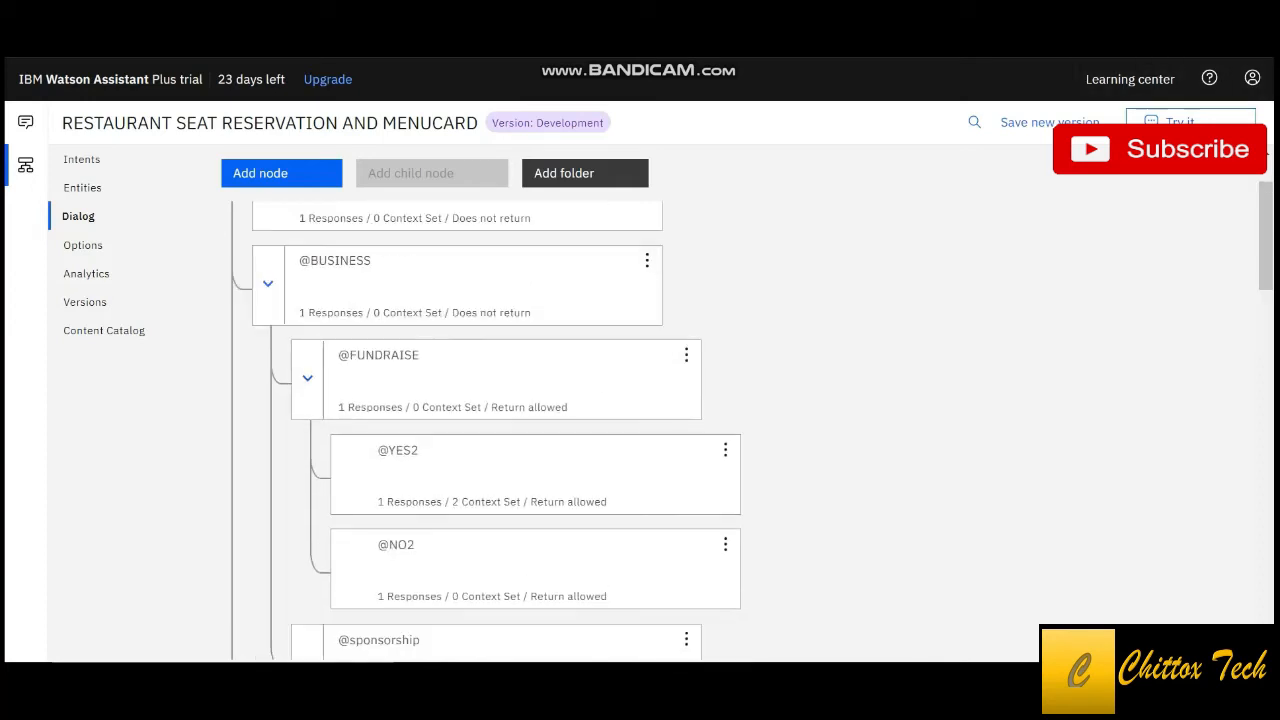
{"action": "left_click", "coordinate": [457, 285]}
{"action": "scroll", "coordinate": [904, 430], "scroll_direction": "down", "scroll_amount": 2}
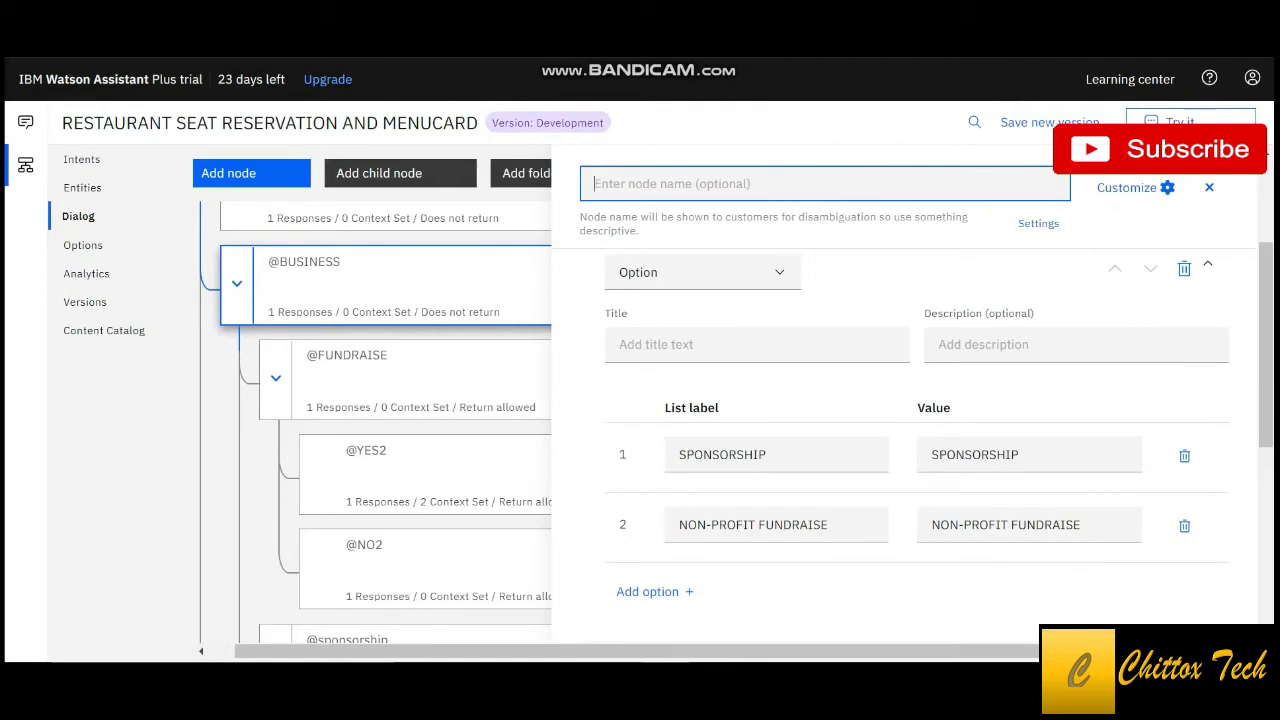
{"action": "left_click", "coordinate": [1209, 188]}
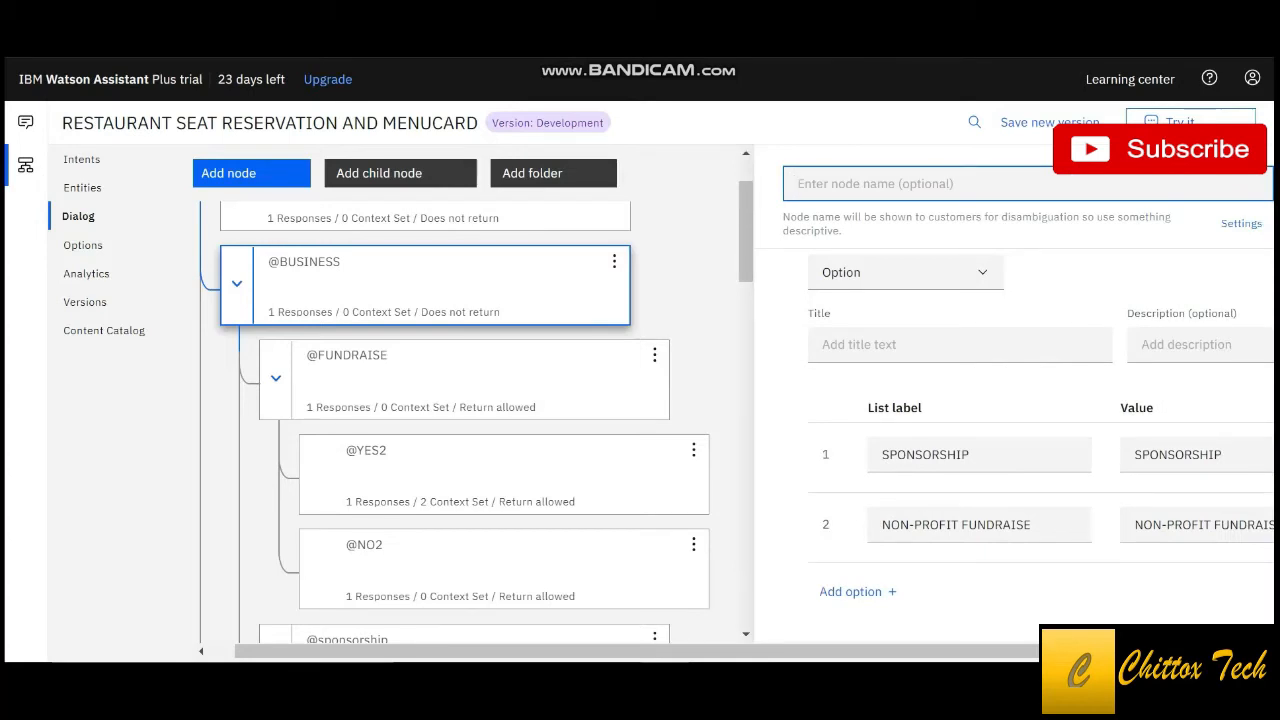
{"action": "scroll", "coordinate": [455, 400], "scroll_direction": "down", "scroll_amount": 1}
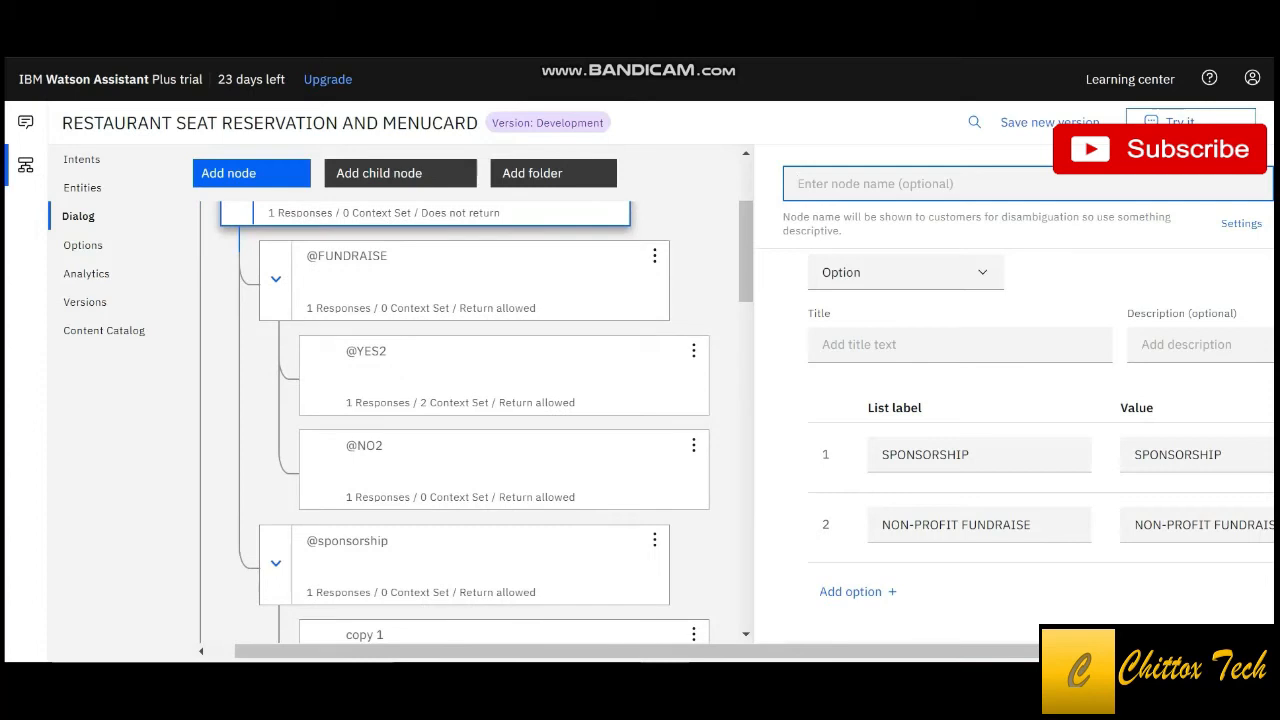
{"action": "scroll", "coordinate": [455, 400], "scroll_direction": "up", "scroll_amount": 1}
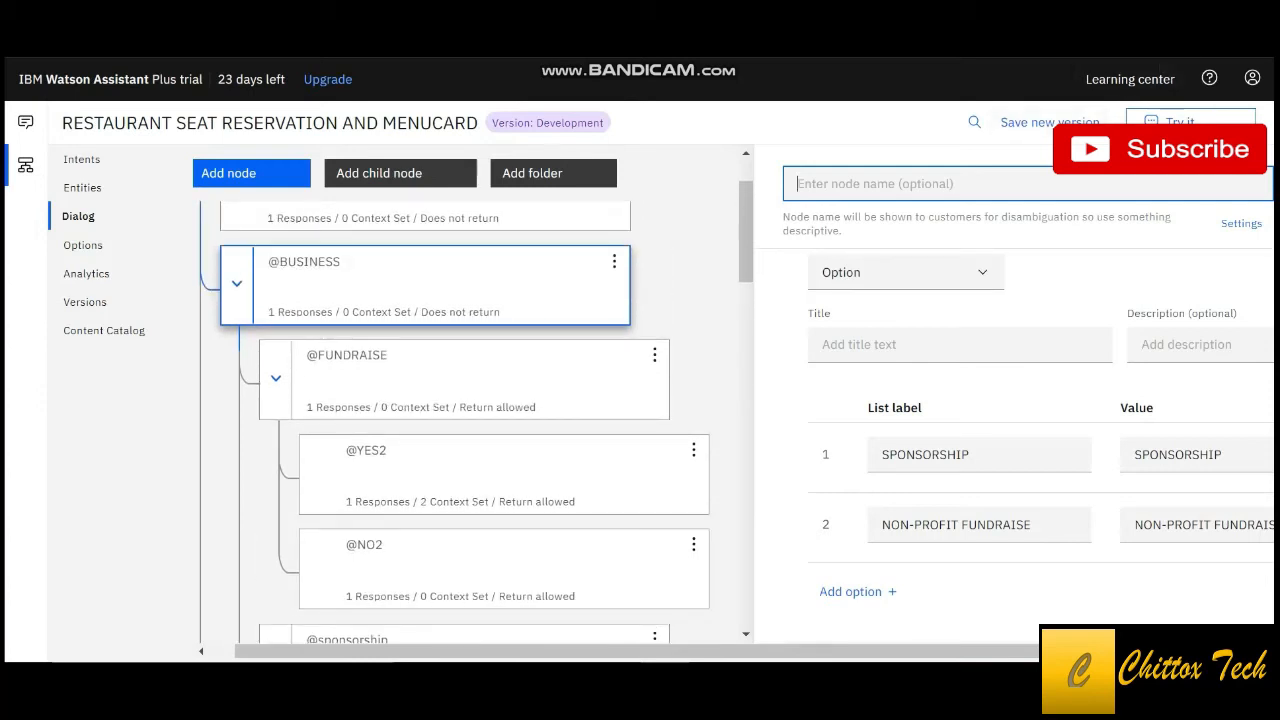
{"action": "left_click", "coordinate": [455, 380]}
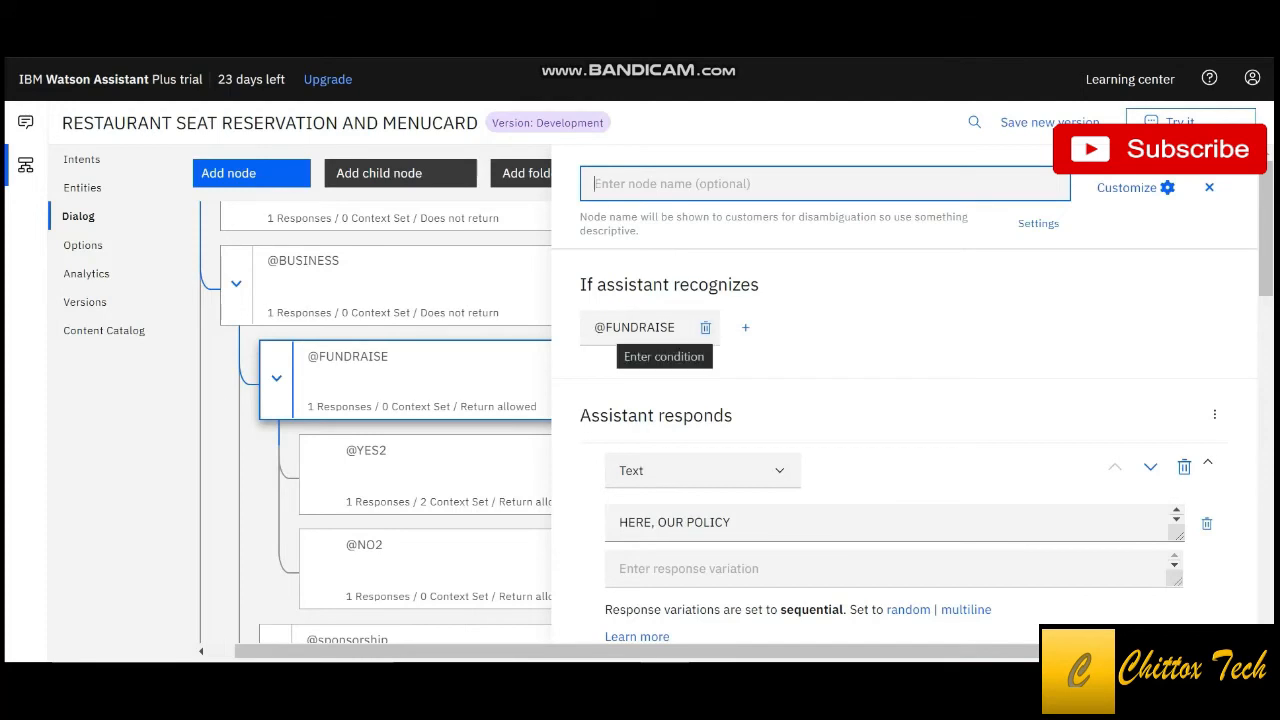
{"action": "scroll", "coordinate": [900, 400], "scroll_direction": "down", "scroll_amount": 1}
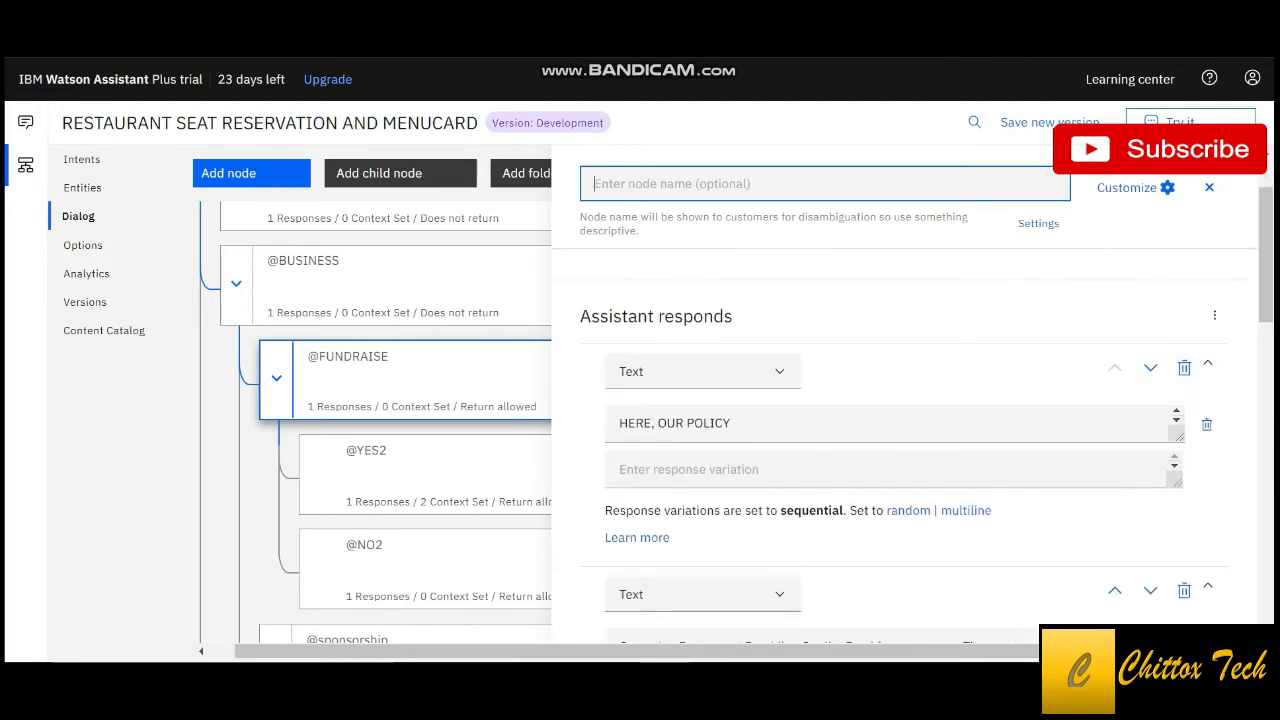
{"action": "scroll", "coordinate": [900, 400], "scroll_direction": "down", "scroll_amount": 1}
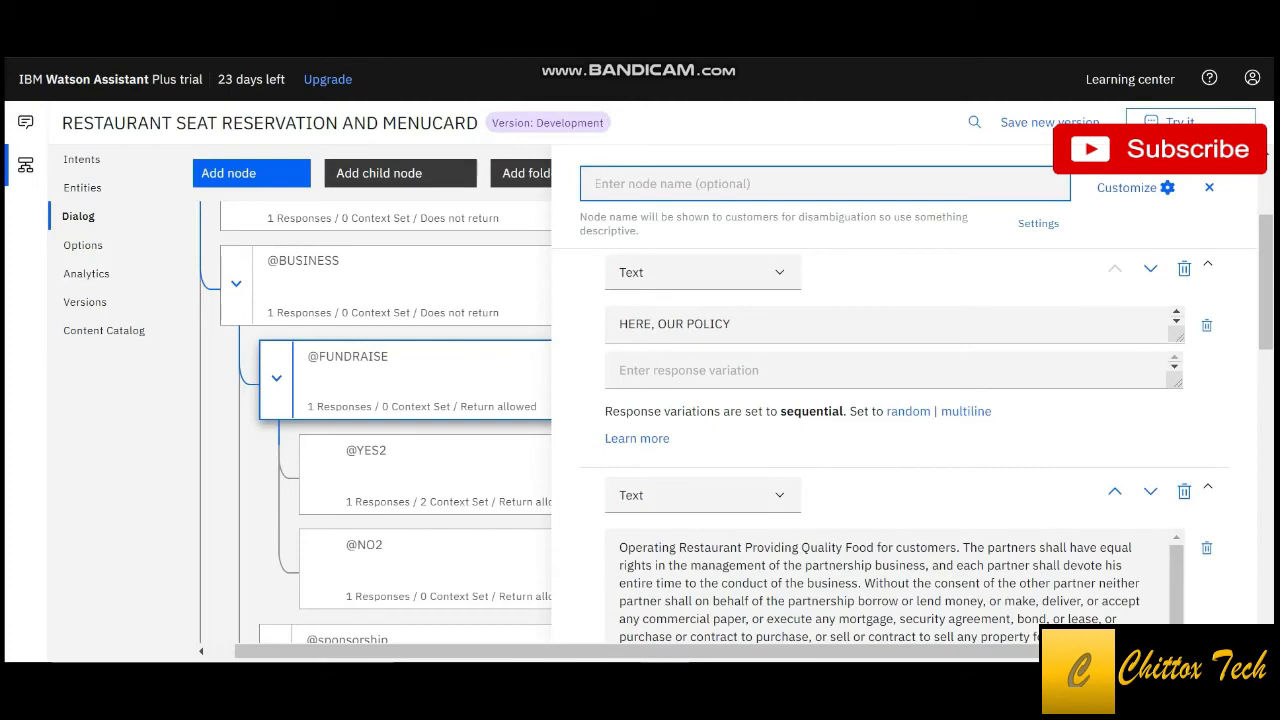
{"action": "scroll", "coordinate": [900, 400], "scroll_direction": "down", "scroll_amount": 2}
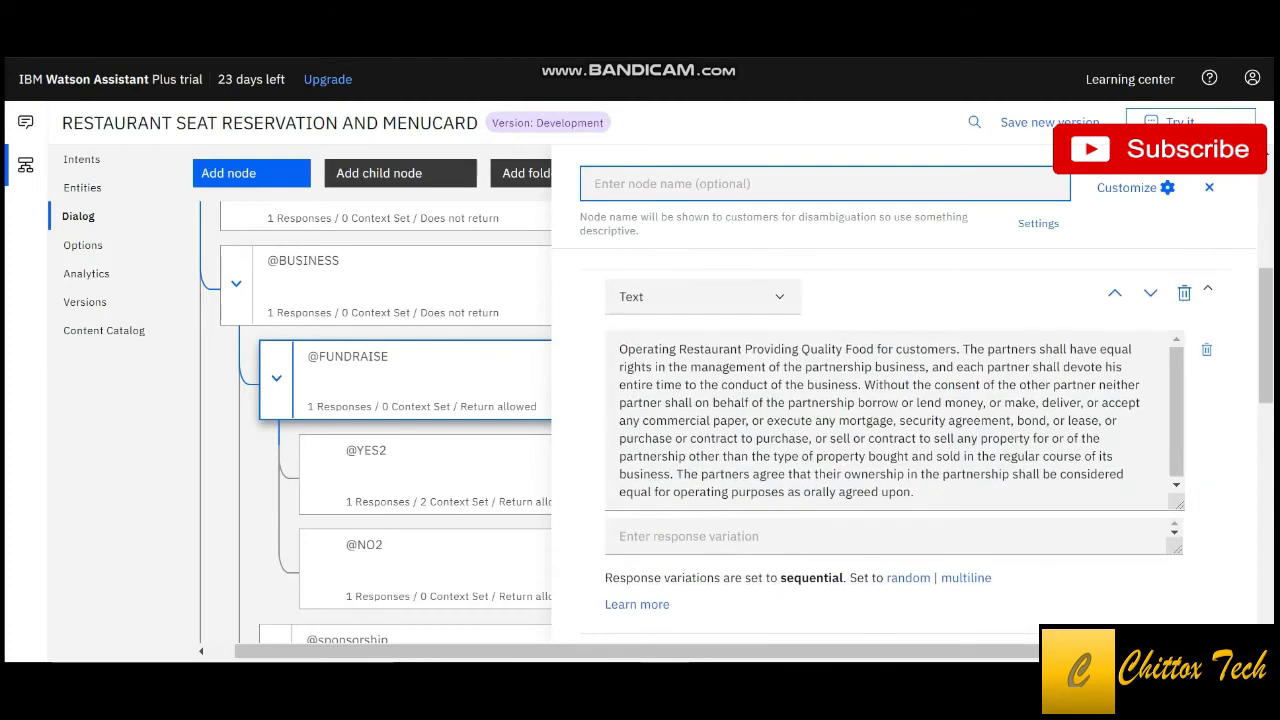
{"action": "scroll", "coordinate": [900, 400], "scroll_direction": "down", "scroll_amount": 3}
{"action": "scroll", "coordinate": [900, 400], "scroll_direction": "up", "scroll_amount": 2}
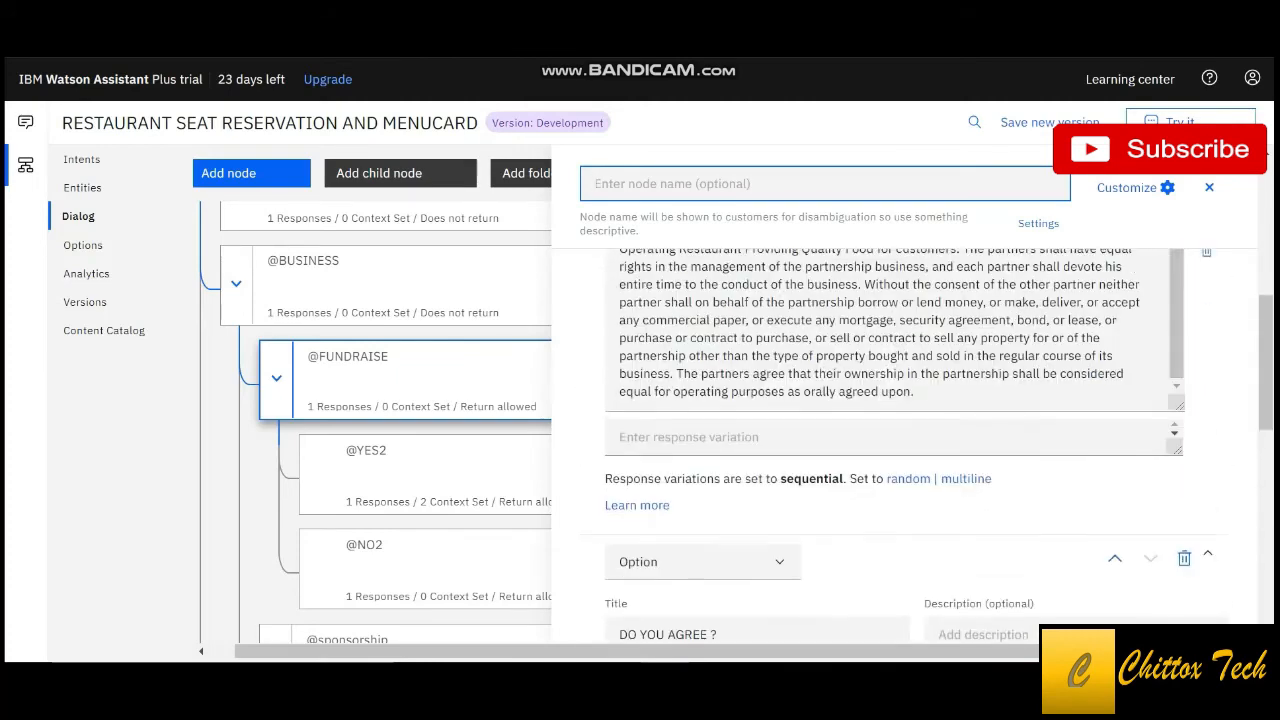
{"action": "scroll", "coordinate": [900, 400], "scroll_direction": "down", "scroll_amount": 3}
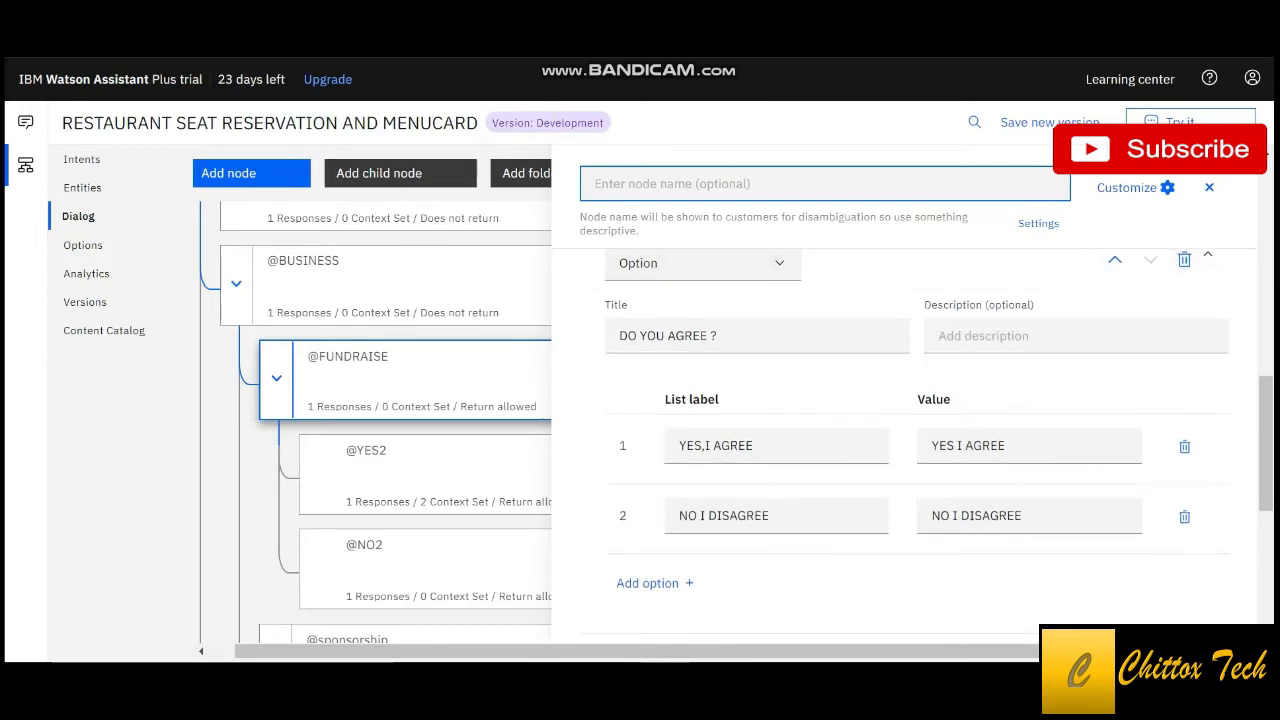
{"action": "scroll", "coordinate": [900, 440], "scroll_direction": "down", "scroll_amount": 4}
{"action": "scroll", "coordinate": [900, 440], "scroll_direction": "up", "scroll_amount": 3}
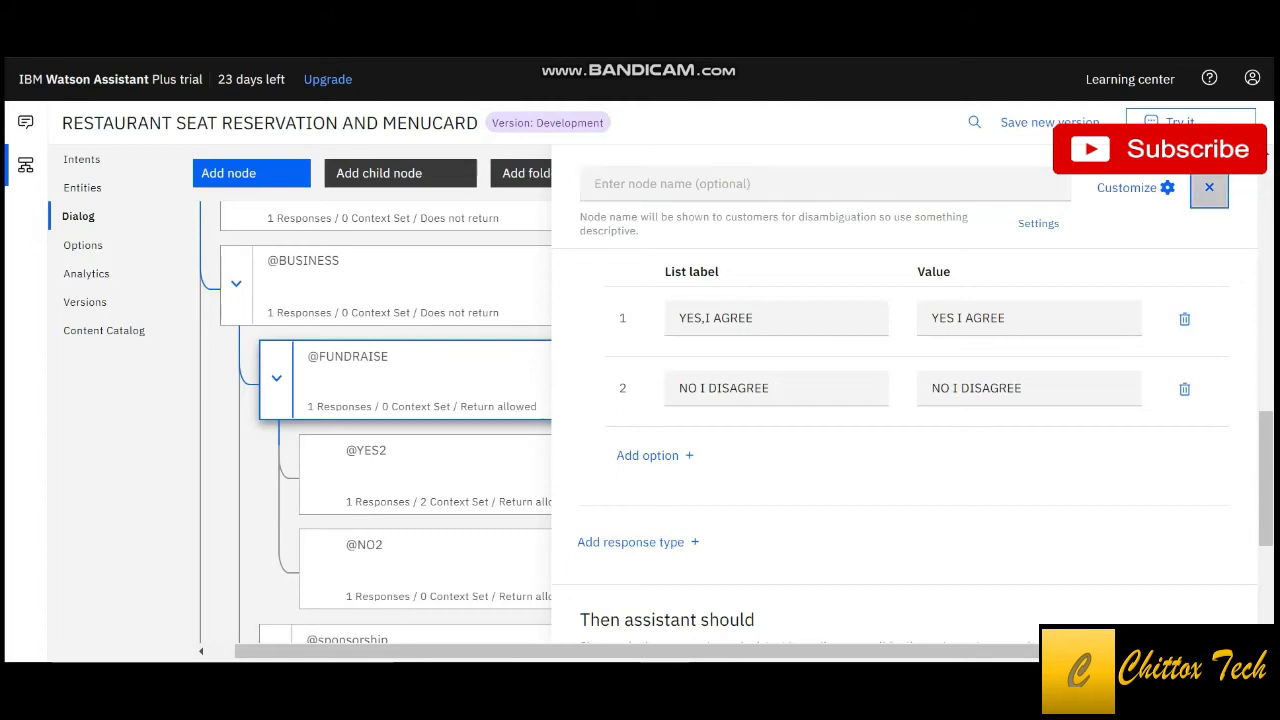
{"action": "left_click", "coordinate": [1209, 187]}
{"action": "left_click", "coordinate": [82, 187]}
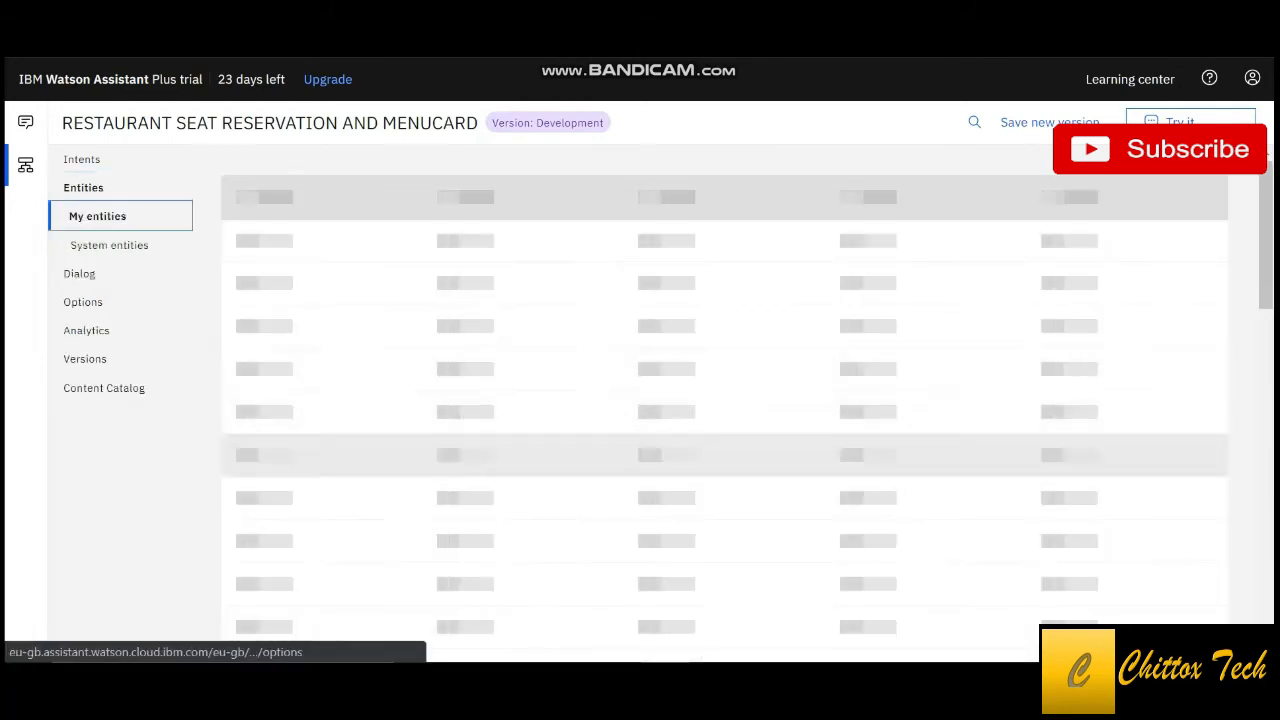
{"action": "scroll", "coordinate": [330, 368], "scroll_direction": "down", "scroll_amount": 3}
{"action": "scroll", "coordinate": [330, 368], "scroll_direction": "down", "scroll_amount": 10}
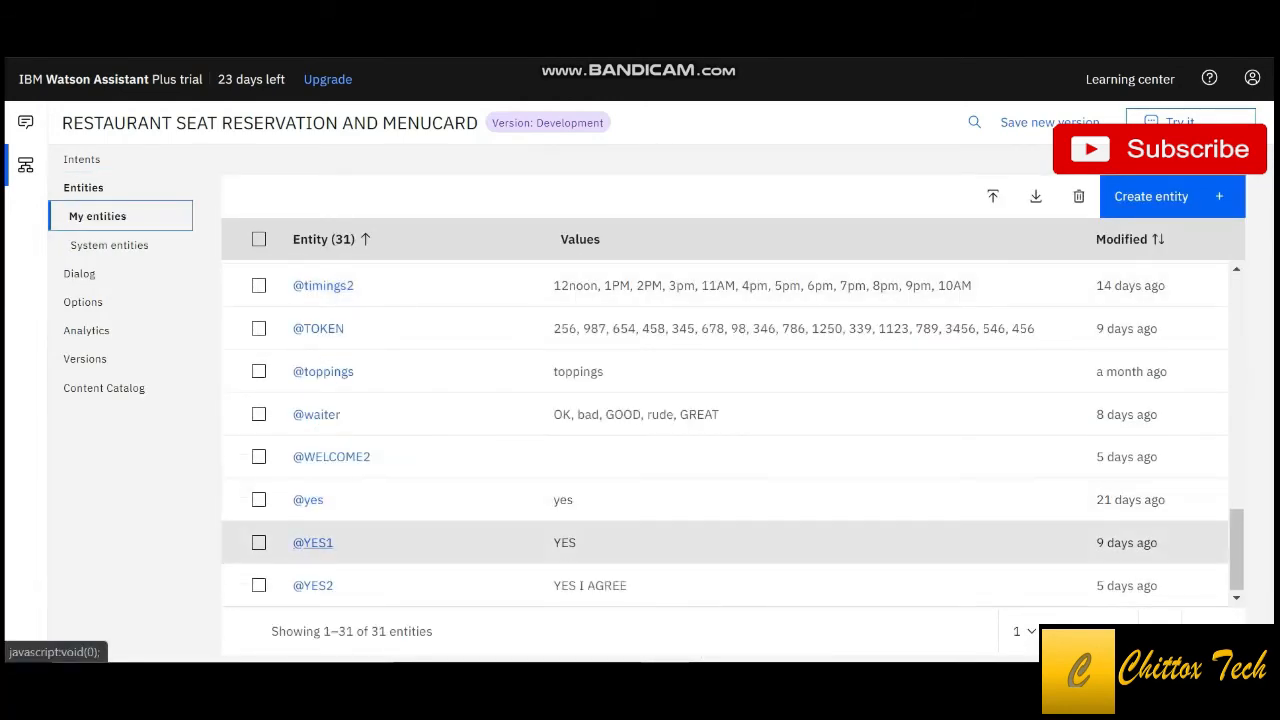
{"action": "left_click", "coordinate": [312, 543]}
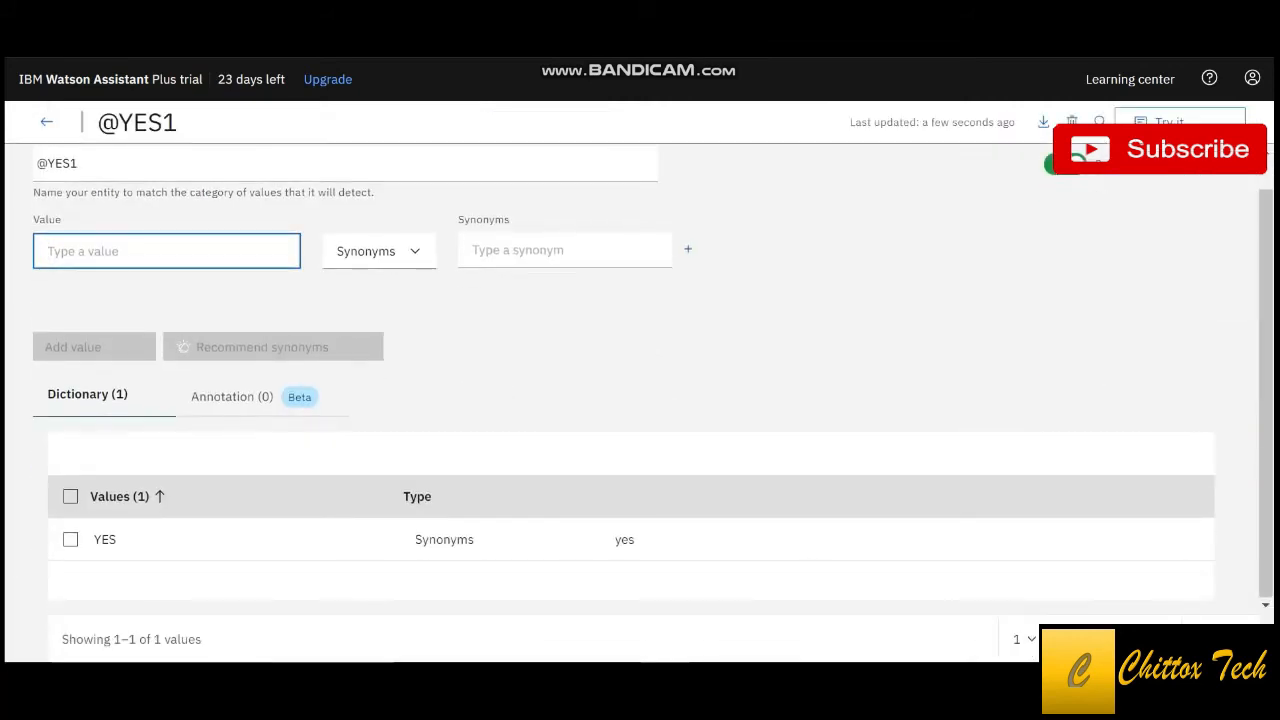
{"action": "left_click", "coordinate": [46, 122]}
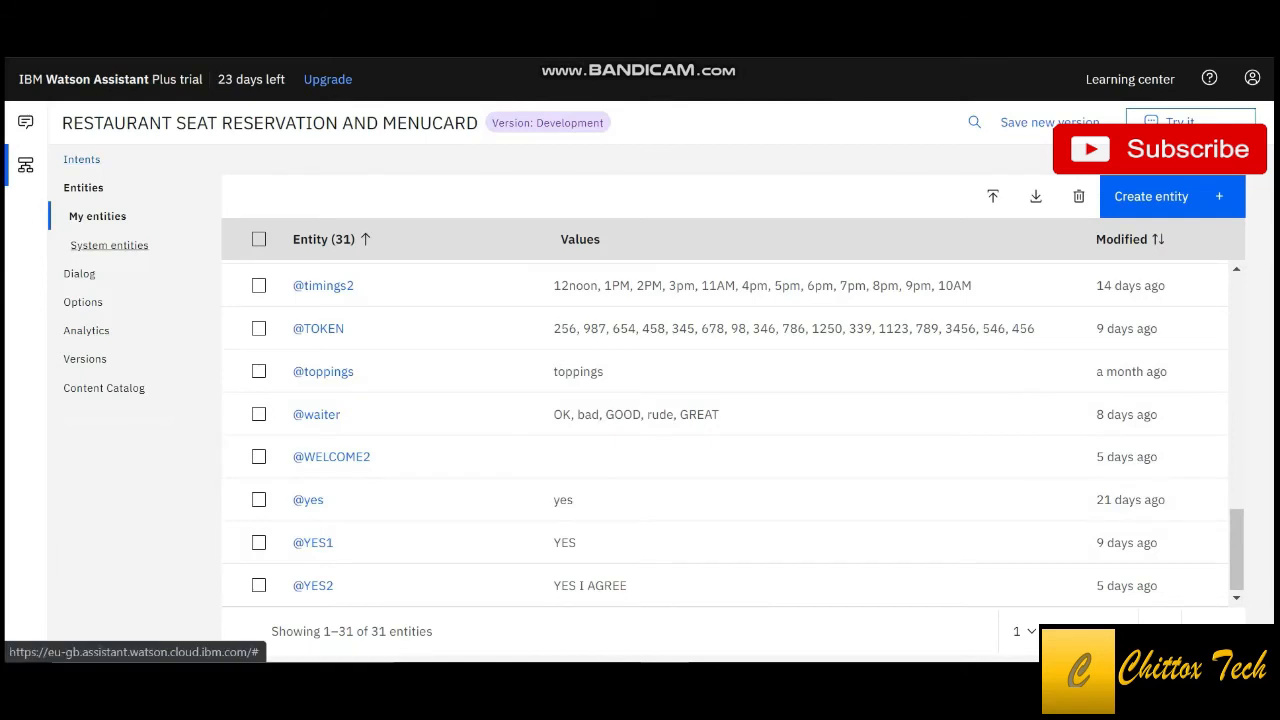
{"action": "left_click", "coordinate": [79, 273]}
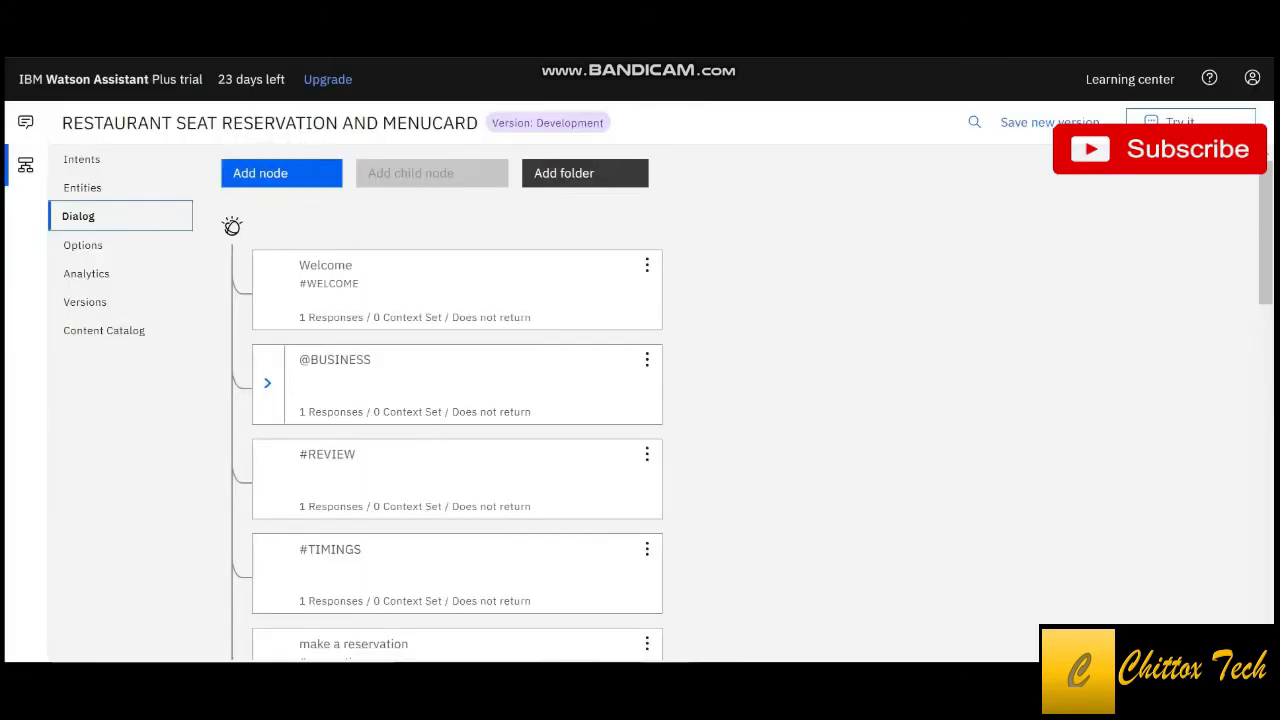
{"action": "left_click", "coordinate": [267, 384]}
{"action": "scroll", "coordinate": [275, 384], "scroll_direction": "down", "scroll_amount": 1}
{"action": "left_click", "coordinate": [307, 379]}
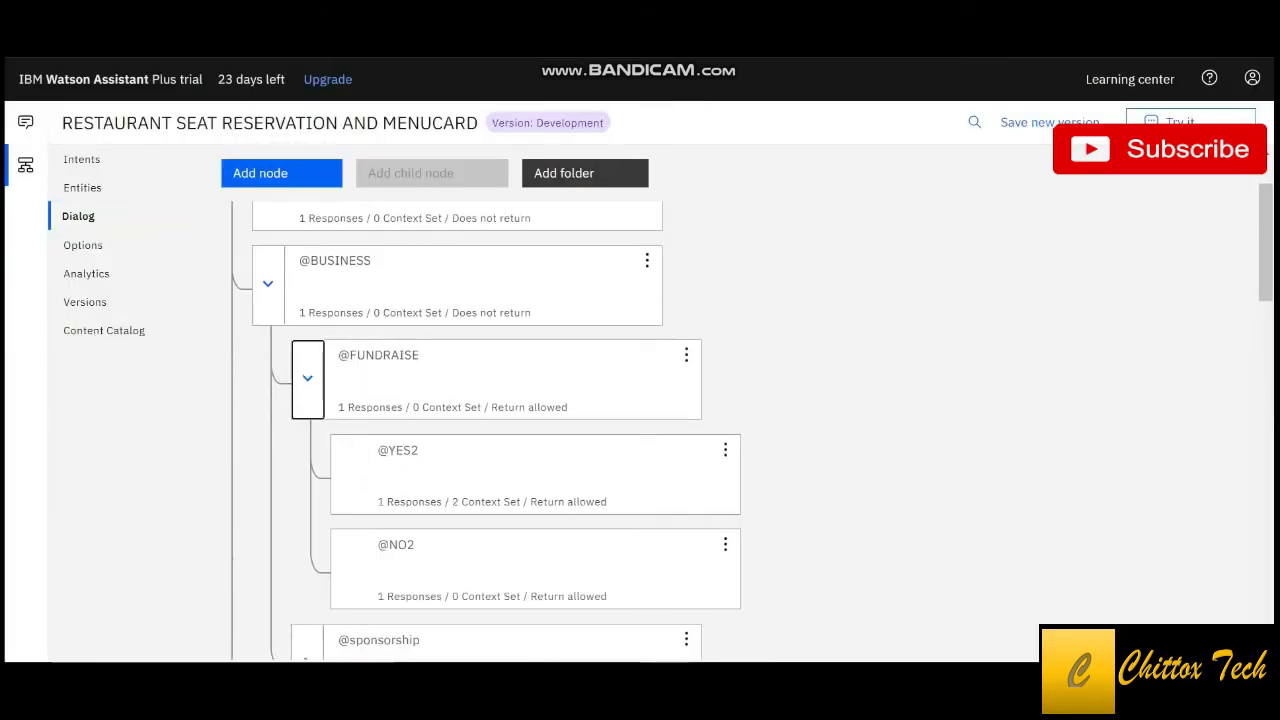
{"action": "left_click", "coordinate": [480, 381]}
{"action": "scroll", "coordinate": [860, 470], "scroll_direction": "down", "scroll_amount": 3}
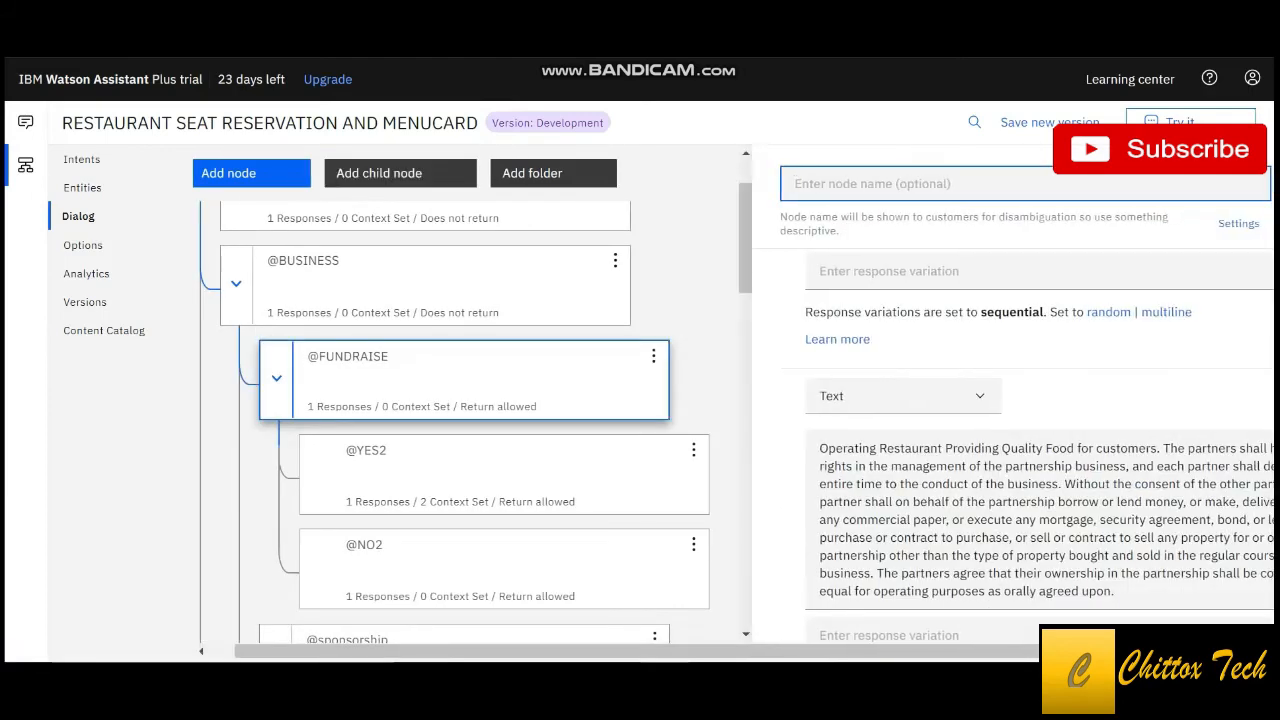
{"action": "scroll", "coordinate": [860, 470], "scroll_direction": "down", "scroll_amount": 6}
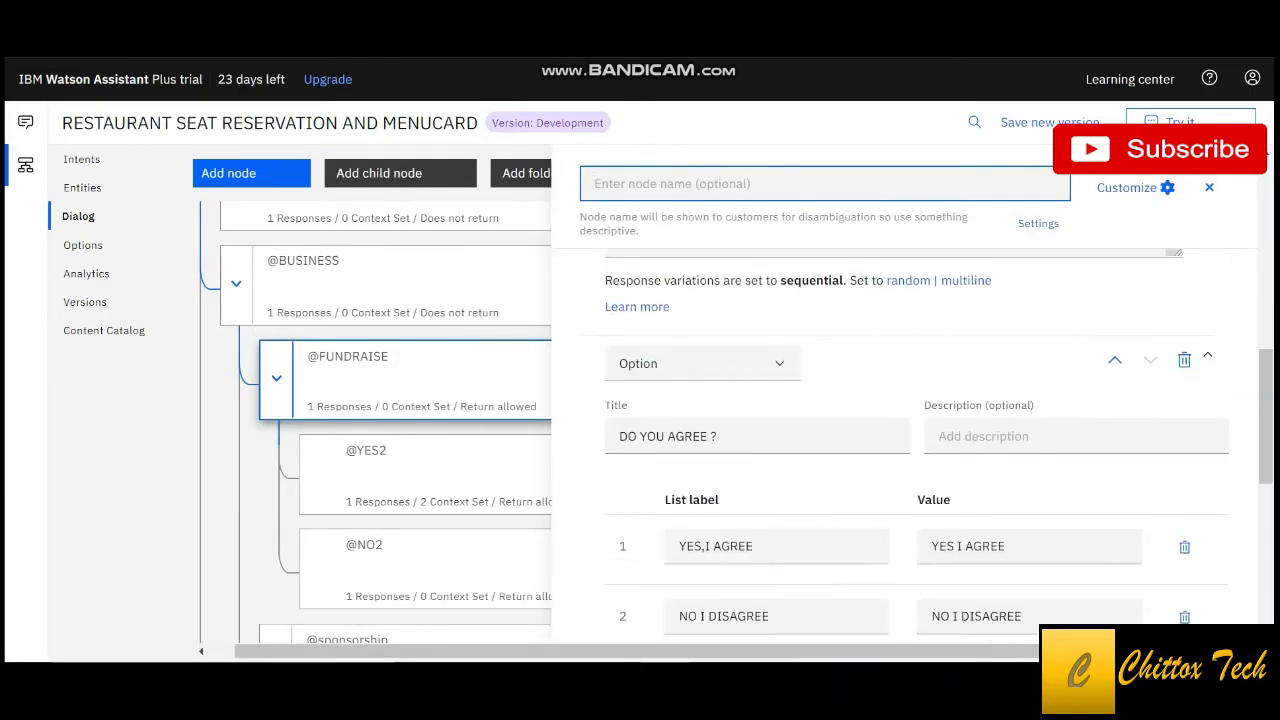
{"action": "scroll", "coordinate": [860, 470], "scroll_direction": "up", "scroll_amount": 1}
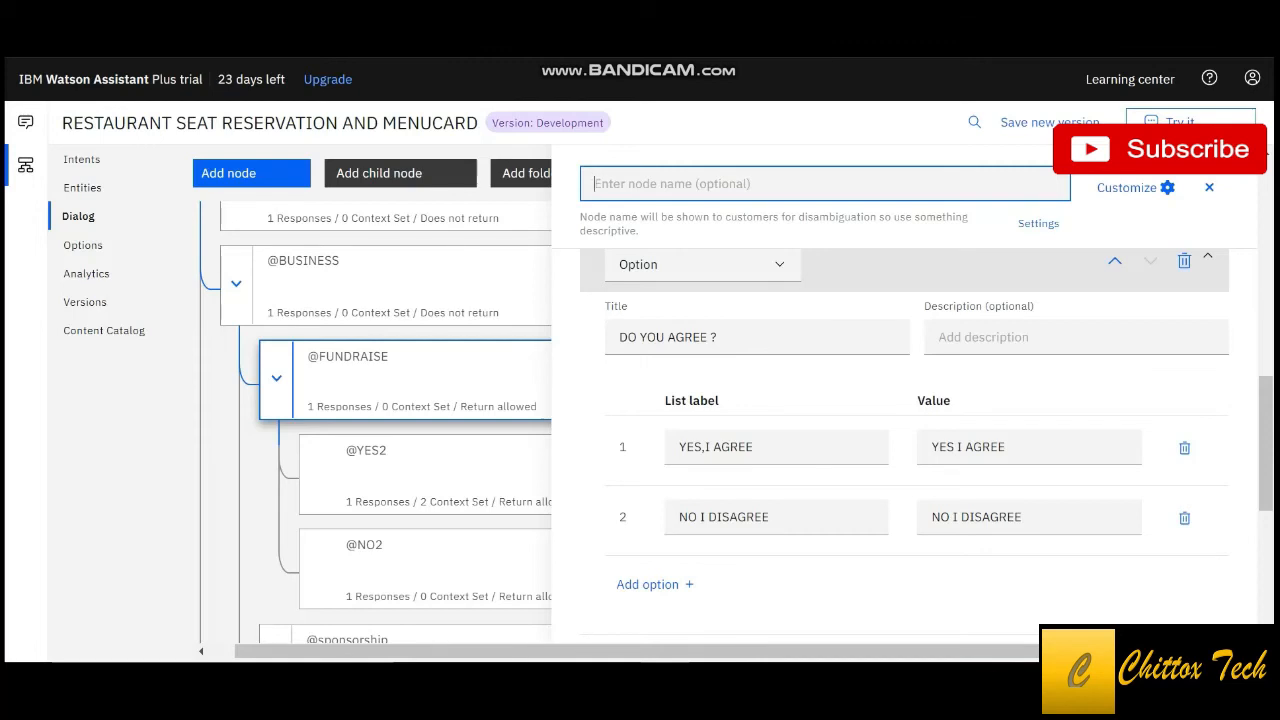
{"action": "scroll", "coordinate": [905, 445], "scroll_direction": "up", "scroll_amount": 5}
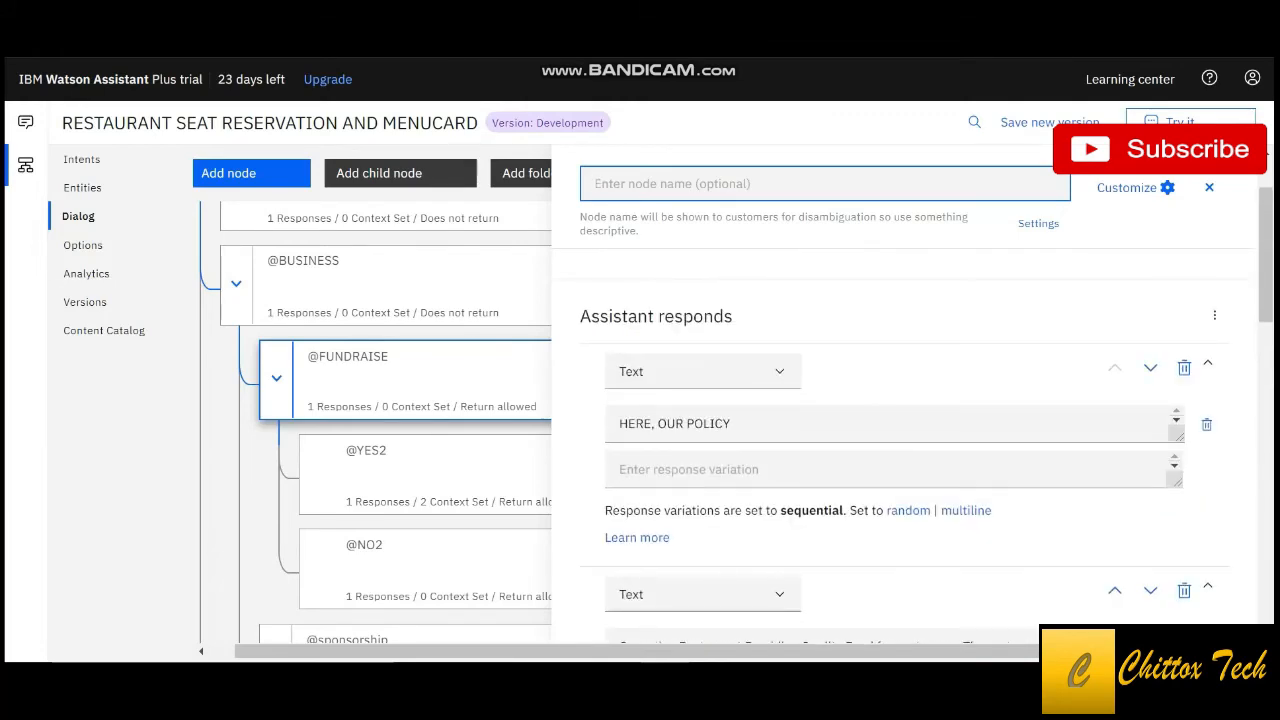
{"action": "left_click", "coordinate": [1209, 188]}
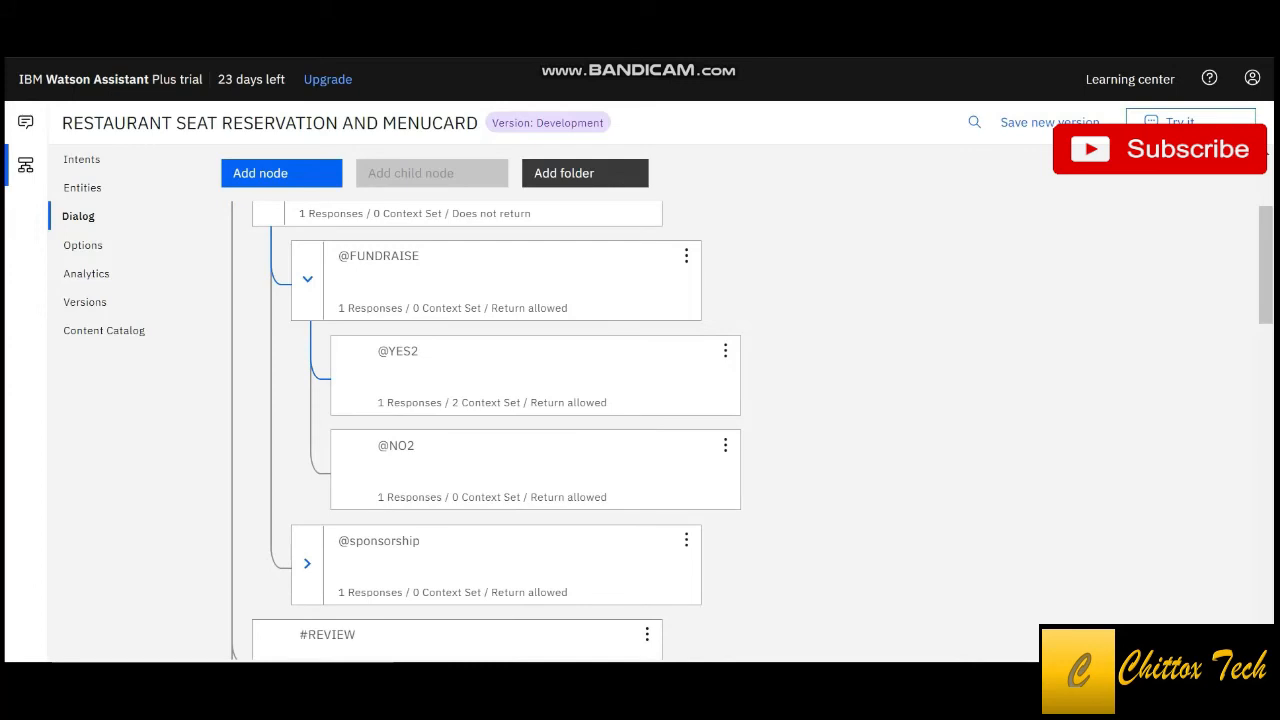
{"action": "left_click", "coordinate": [535, 376]}
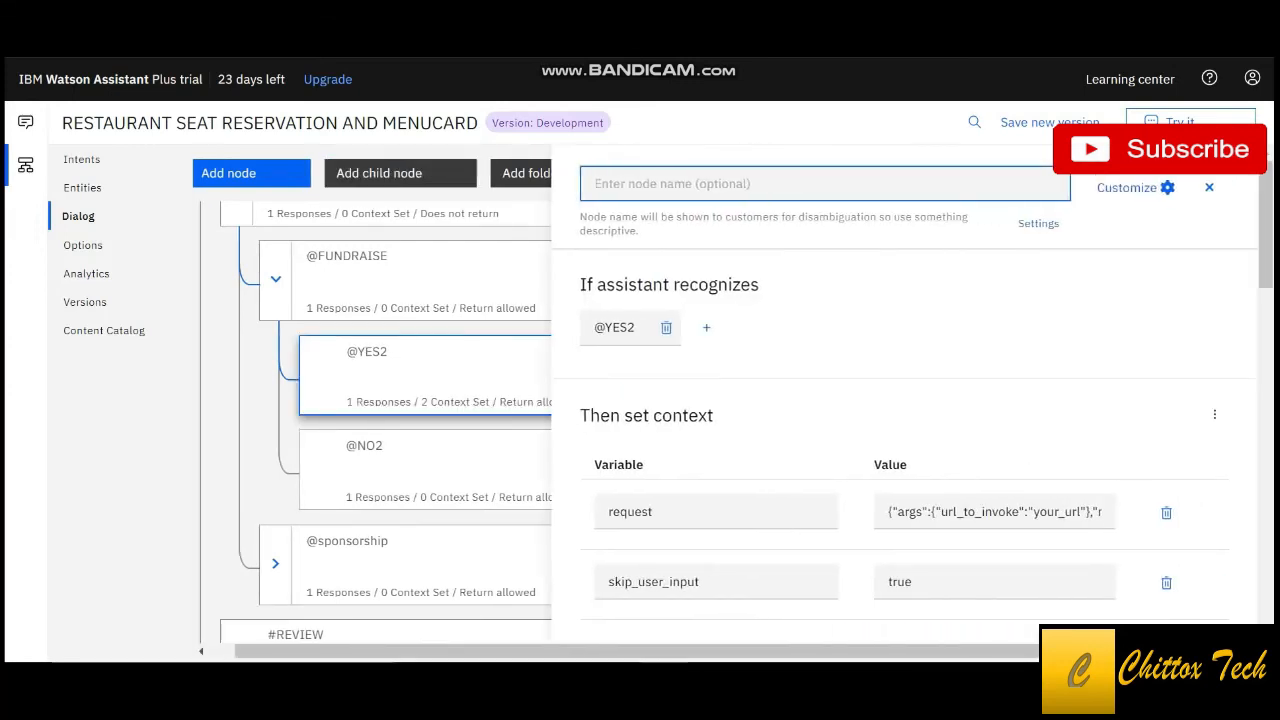
{"action": "scroll", "coordinate": [905, 420], "scroll_direction": "down", "scroll_amount": 1}
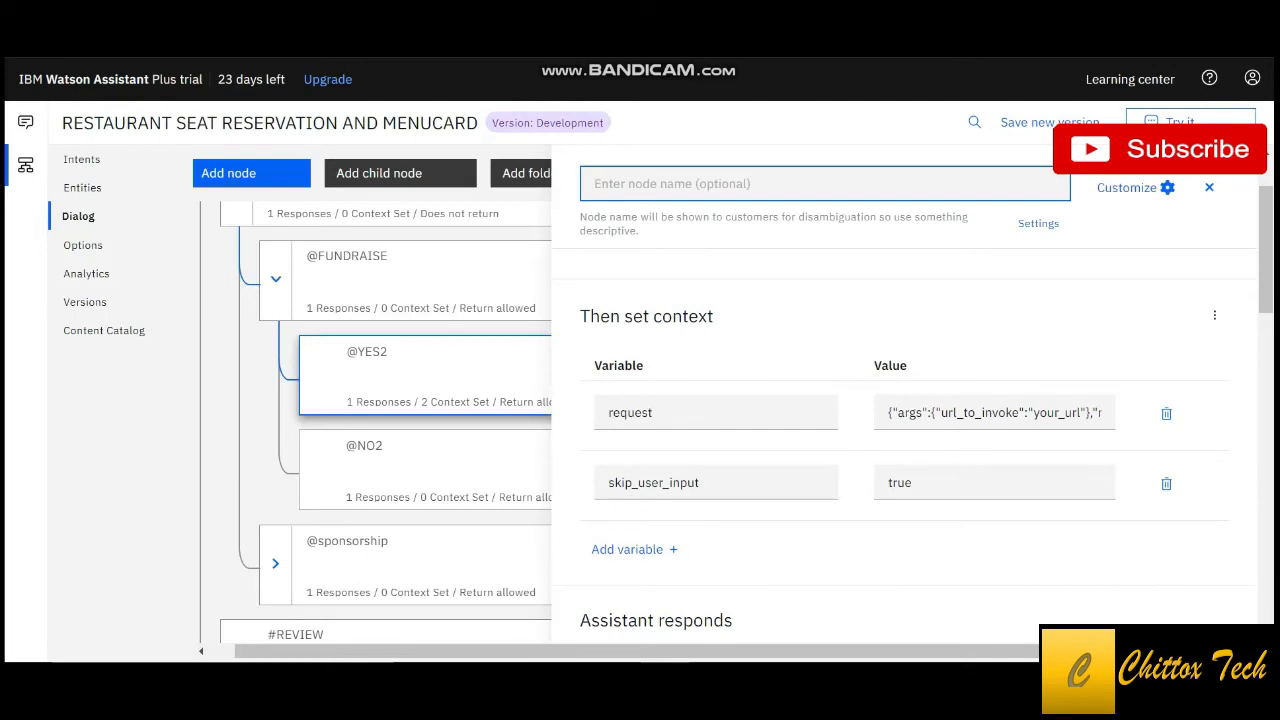
{"action": "scroll", "coordinate": [905, 420], "scroll_direction": "down", "scroll_amount": 1}
{"action": "scroll", "coordinate": [905, 420], "scroll_direction": "down", "scroll_amount": 1}
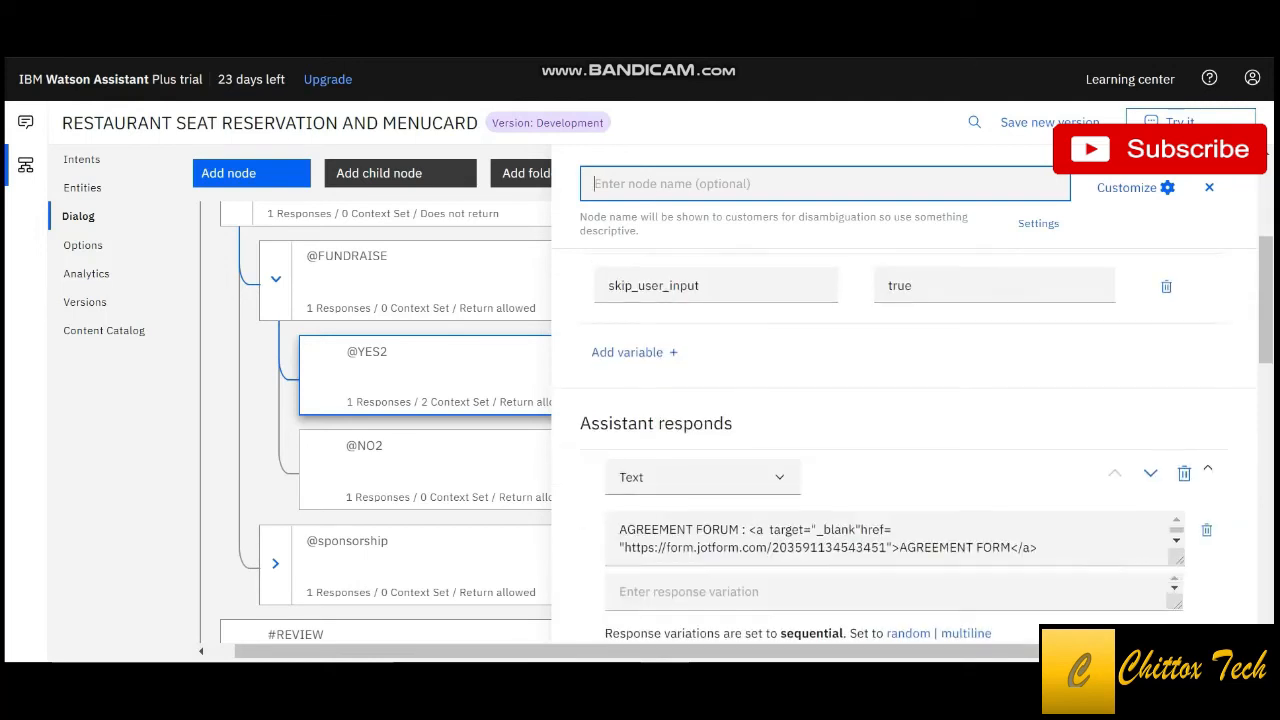
{"action": "scroll", "coordinate": [905, 420], "scroll_direction": "up", "scroll_amount": 2}
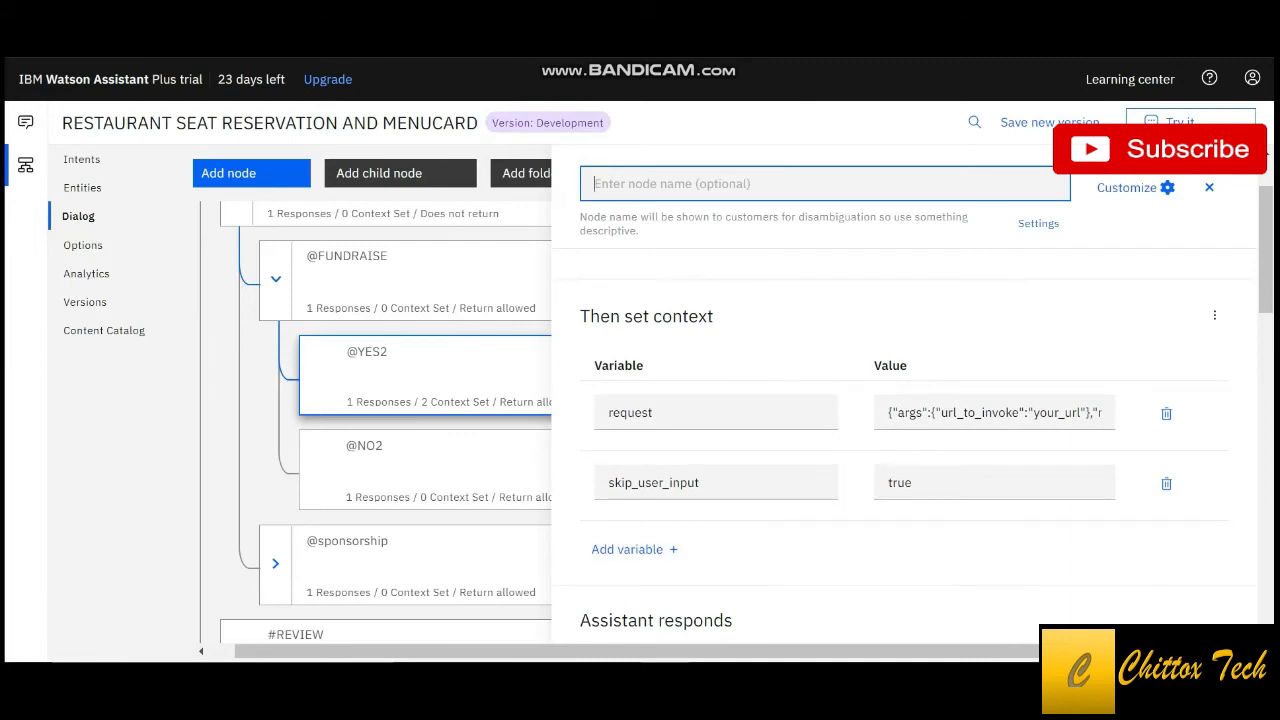
{"action": "scroll", "coordinate": [905, 440], "scroll_direction": "down", "scroll_amount": 6}
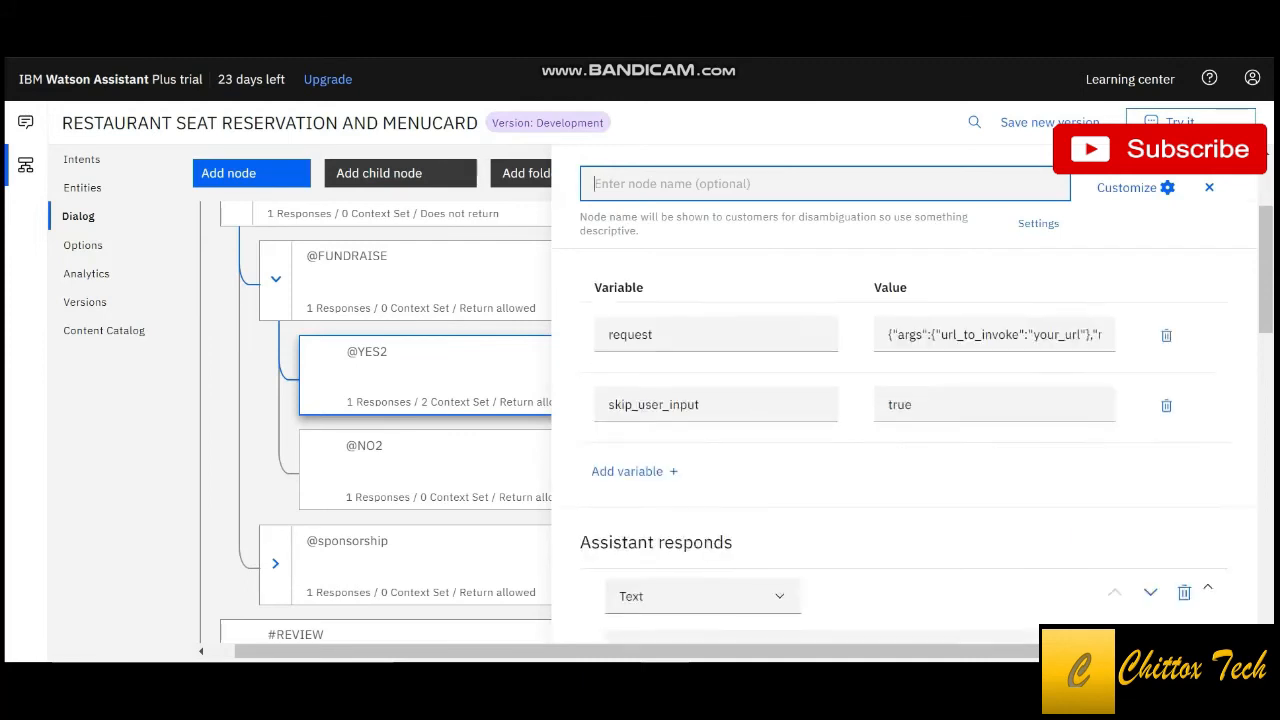
{"action": "scroll", "coordinate": [905, 440], "scroll_direction": "down", "scroll_amount": 2}
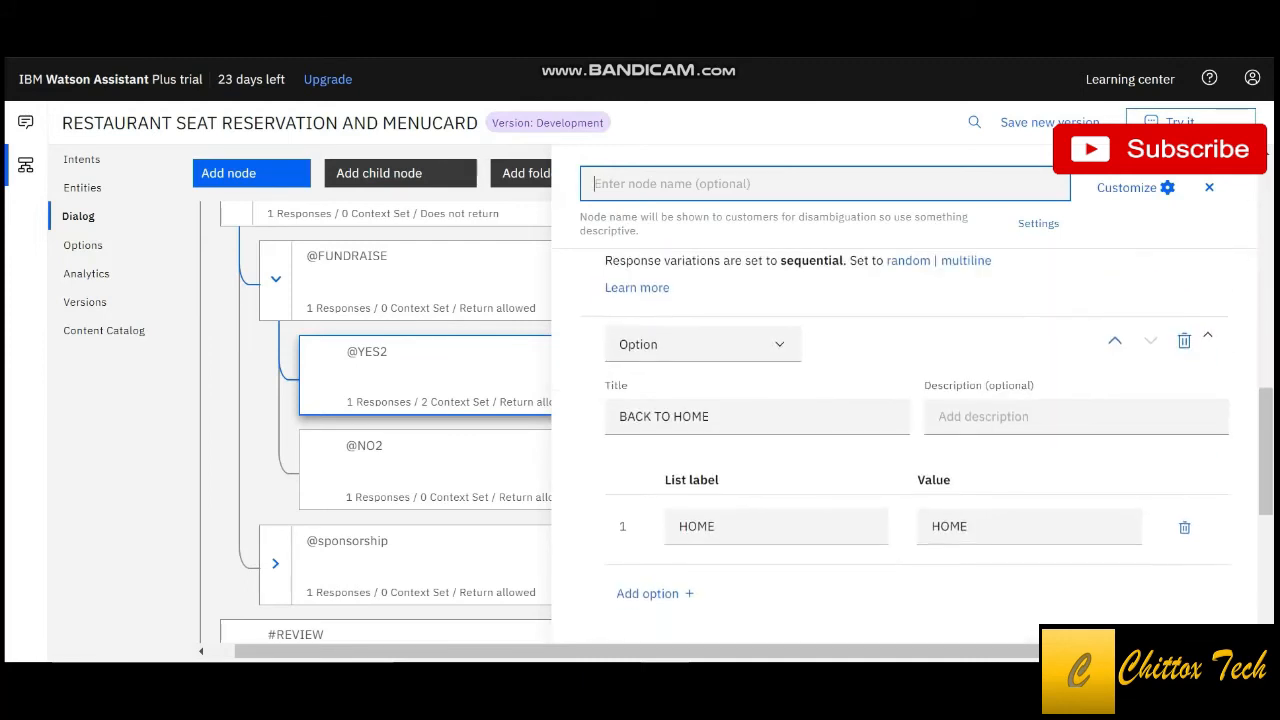
{"action": "scroll", "coordinate": [905, 440], "scroll_direction": "up", "scroll_amount": 2}
{"action": "scroll", "coordinate": [905, 440], "scroll_direction": "down", "scroll_amount": 3}
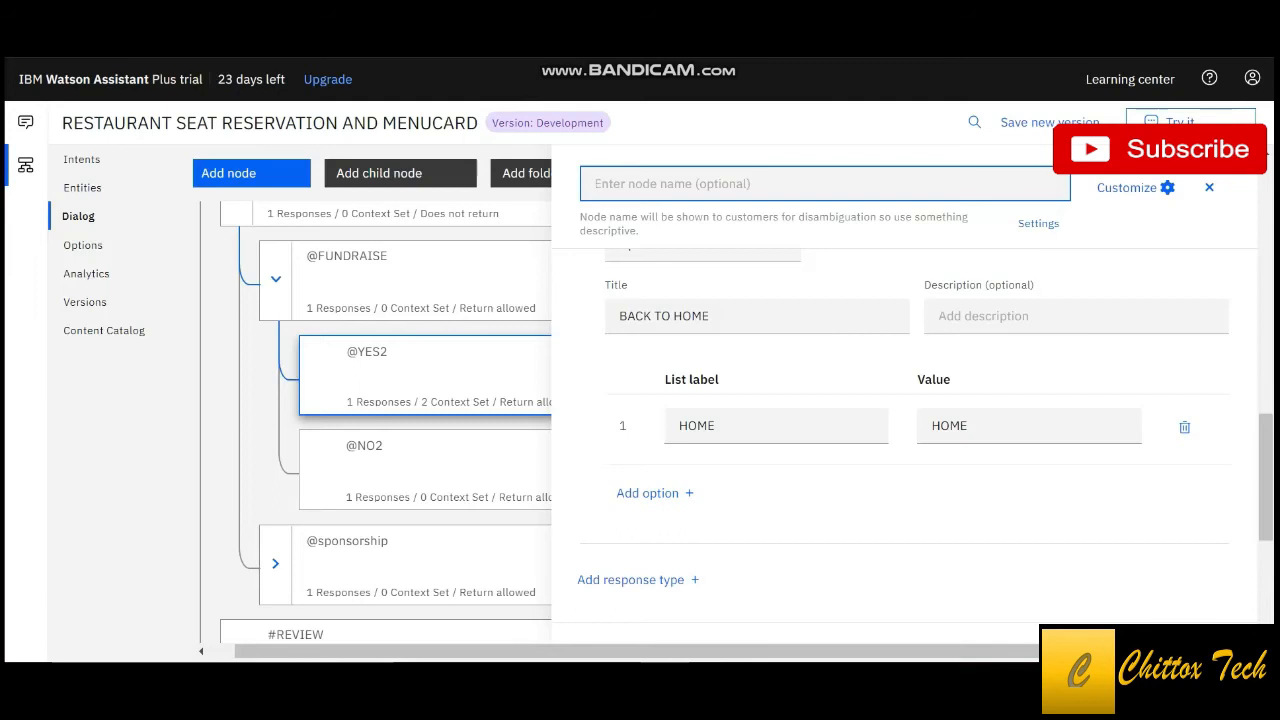
{"action": "left_click", "coordinate": [1209, 188]}
{"action": "left_click", "coordinate": [490, 468]}
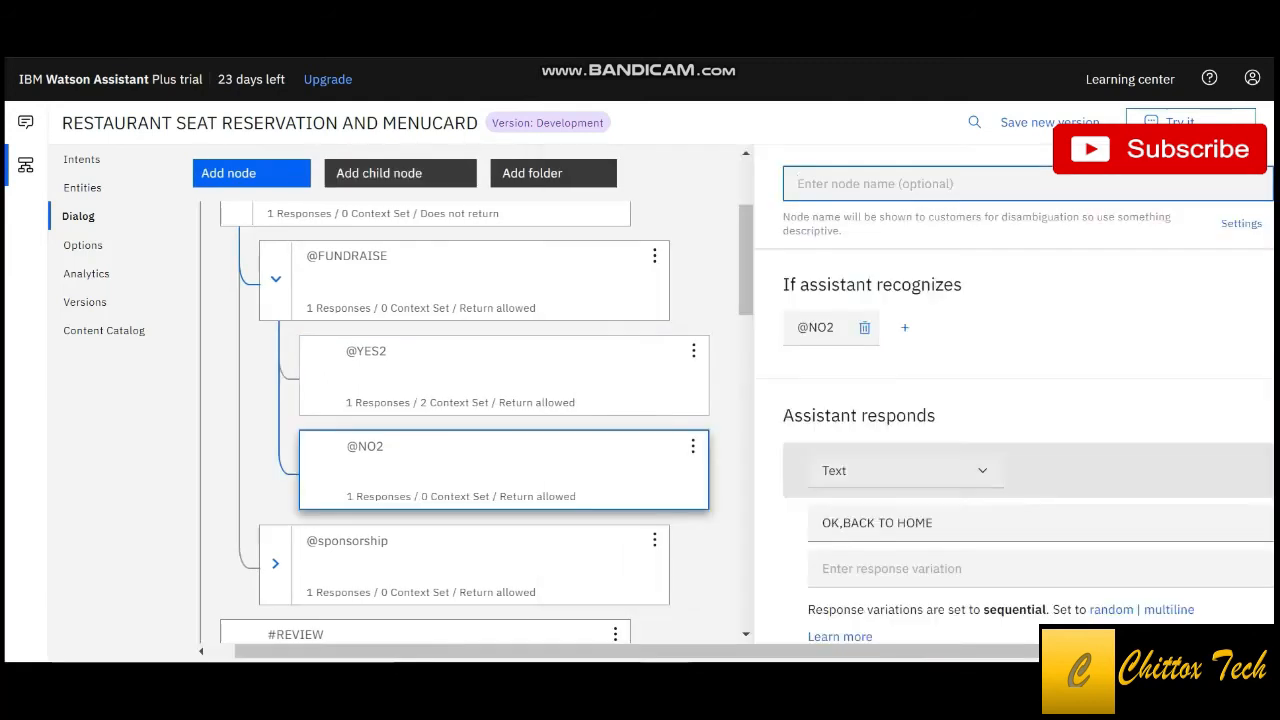
{"action": "scroll", "coordinate": [920, 500], "scroll_direction": "down", "scroll_amount": 2}
{"action": "scroll", "coordinate": [920, 500], "scroll_direction": "up", "scroll_amount": 1}
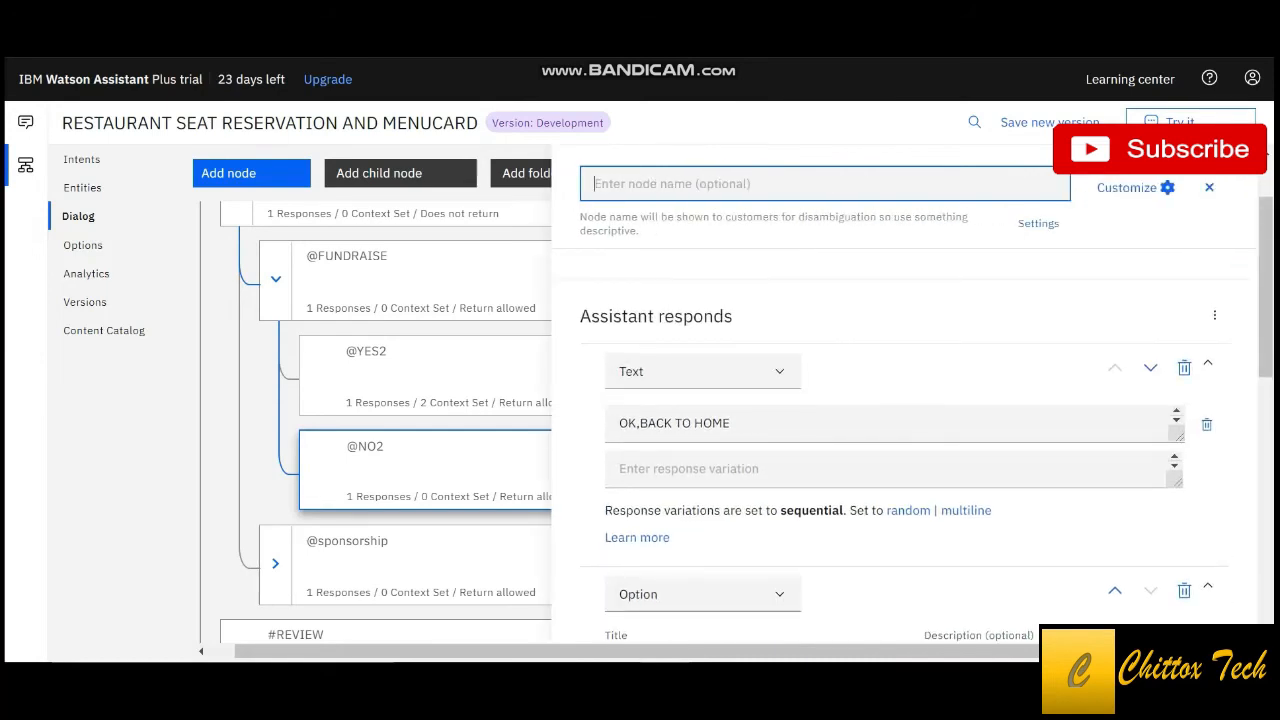
{"action": "scroll", "coordinate": [920, 450], "scroll_direction": "down", "scroll_amount": 3}
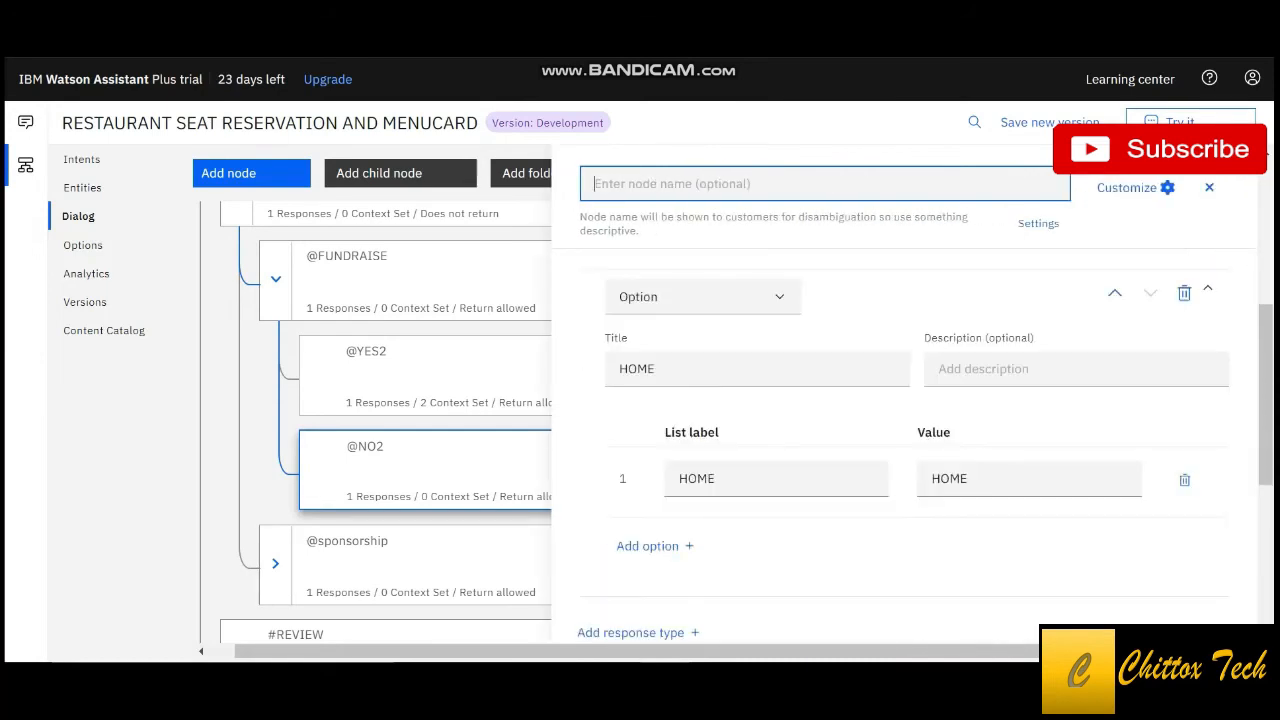
{"action": "left_click", "coordinate": [1209, 188]}
{"action": "scroll", "coordinate": [740, 430], "scroll_direction": "down", "scroll_amount": 1}
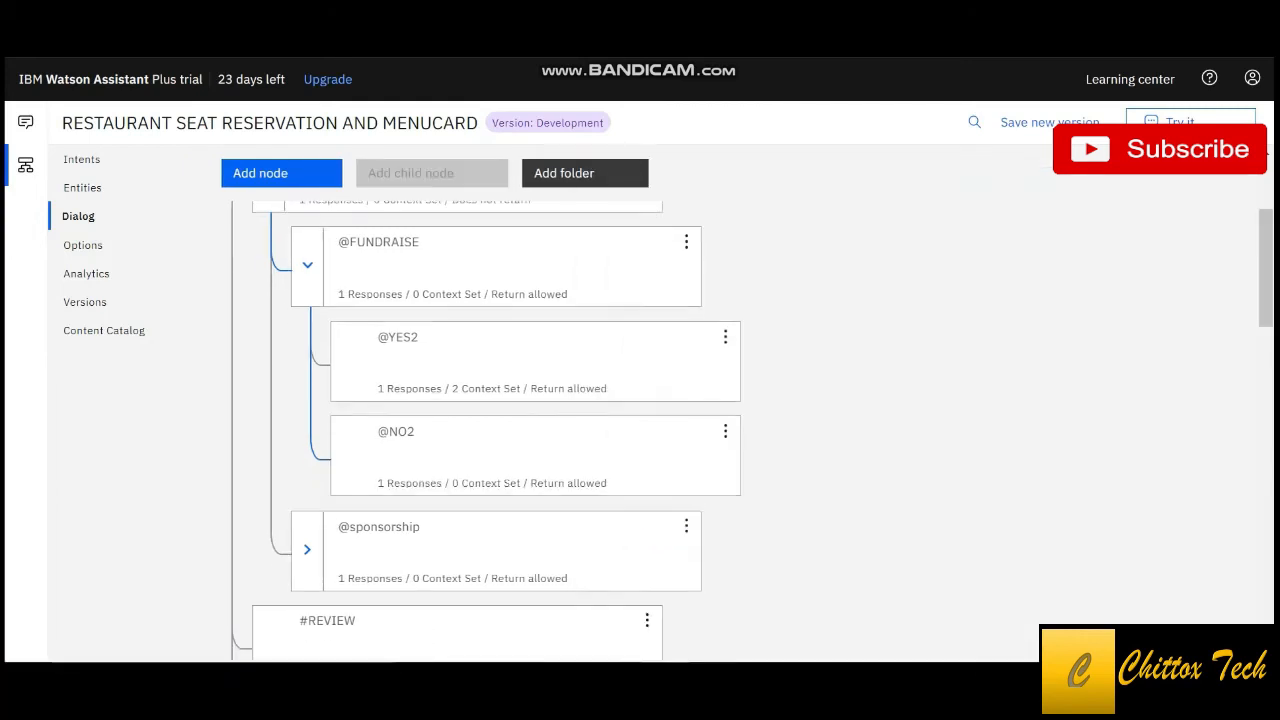
{"action": "left_click", "coordinate": [307, 465]}
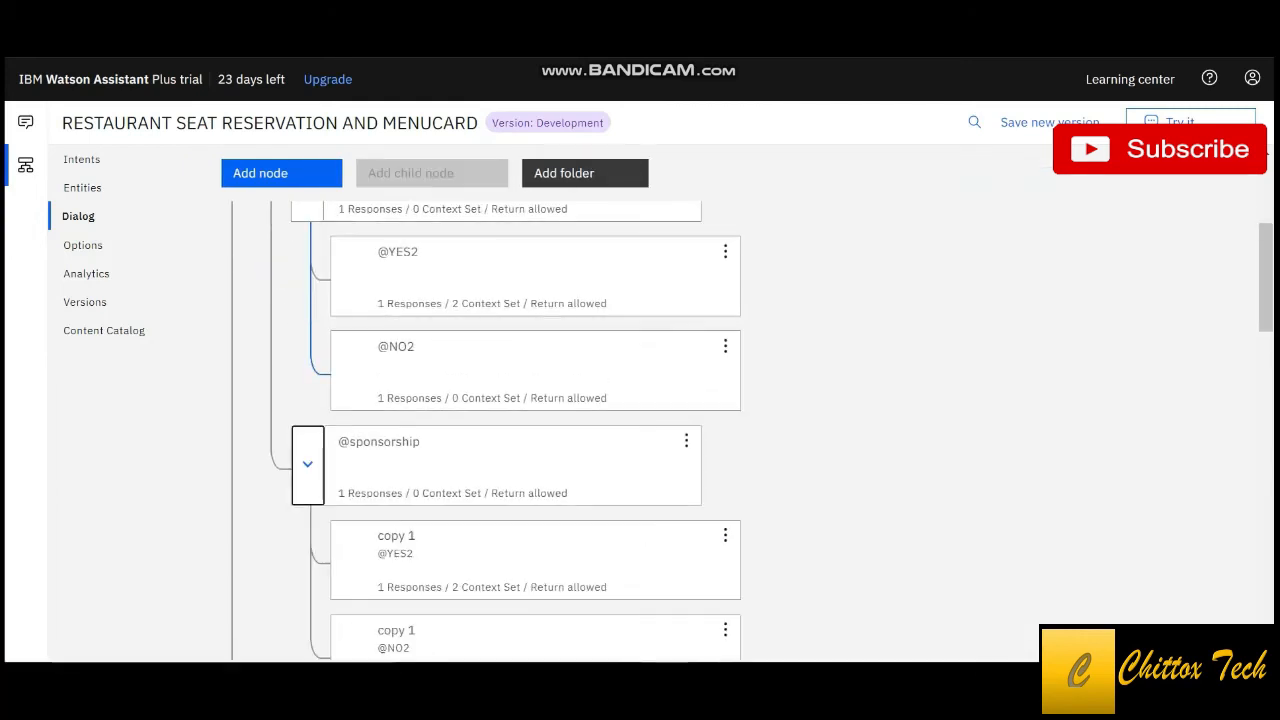
{"action": "scroll", "coordinate": [495, 430], "scroll_direction": "down", "scroll_amount": 3}
{"action": "scroll", "coordinate": [495, 430], "scroll_direction": "up", "scroll_amount": 1}
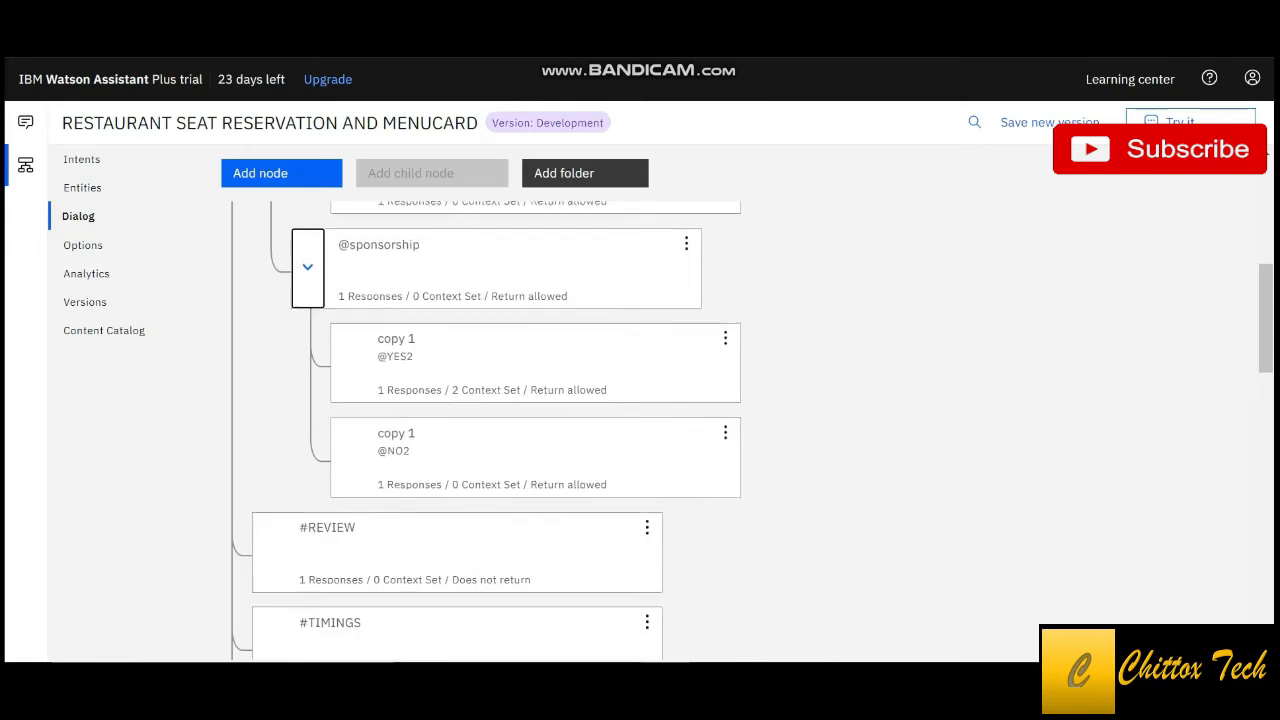
{"action": "scroll", "coordinate": [487, 430], "scroll_direction": "up", "scroll_amount": 3}
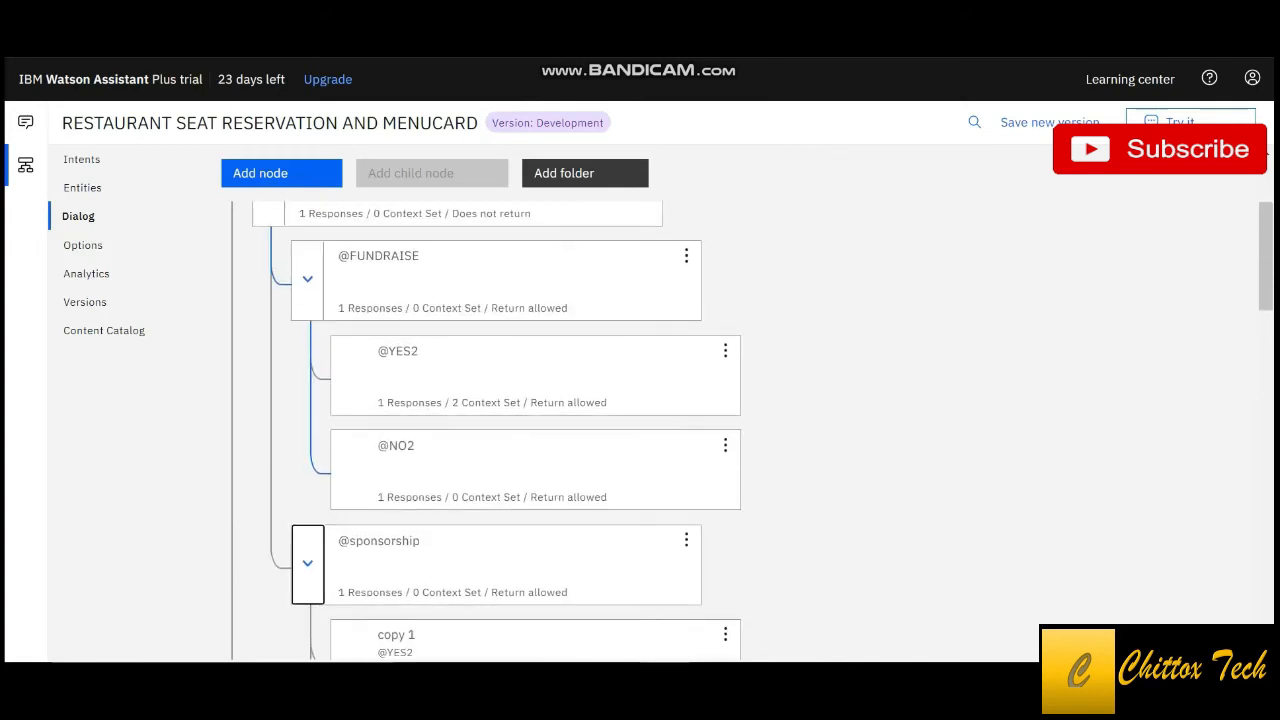
{"action": "scroll", "coordinate": [495, 430], "scroll_direction": "down", "scroll_amount": 3}
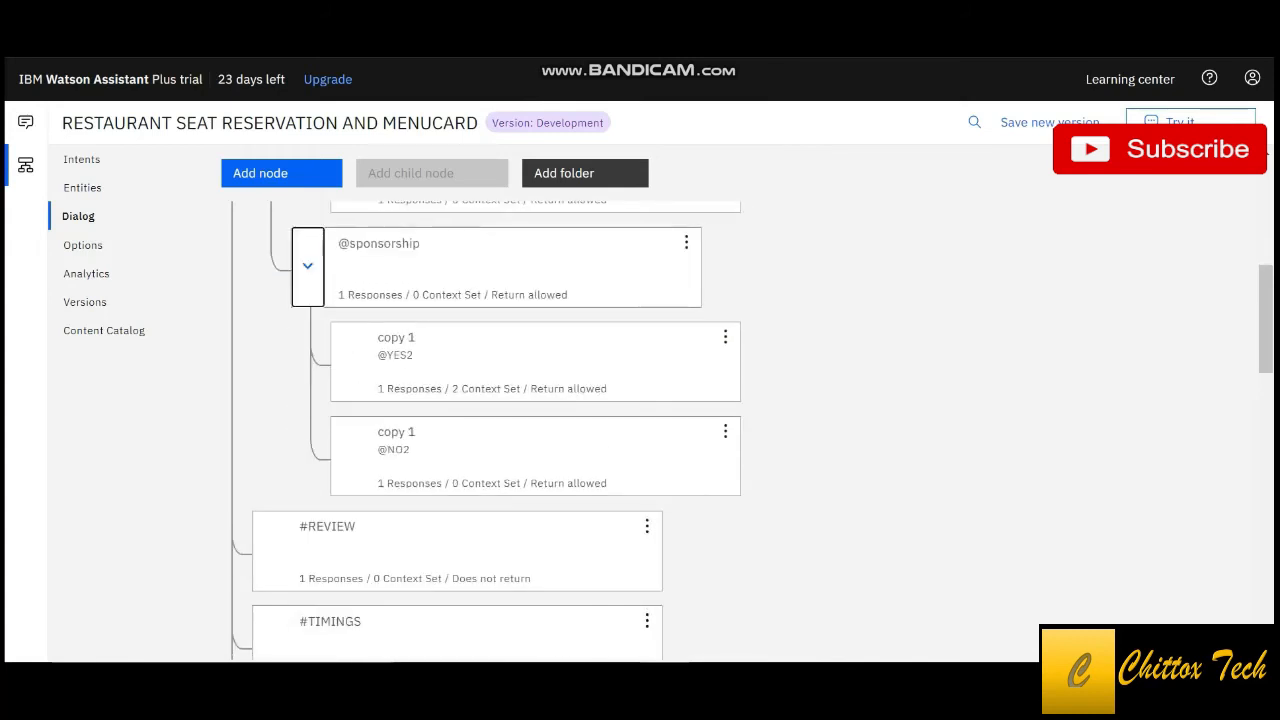
{"action": "left_click", "coordinate": [535, 362]}
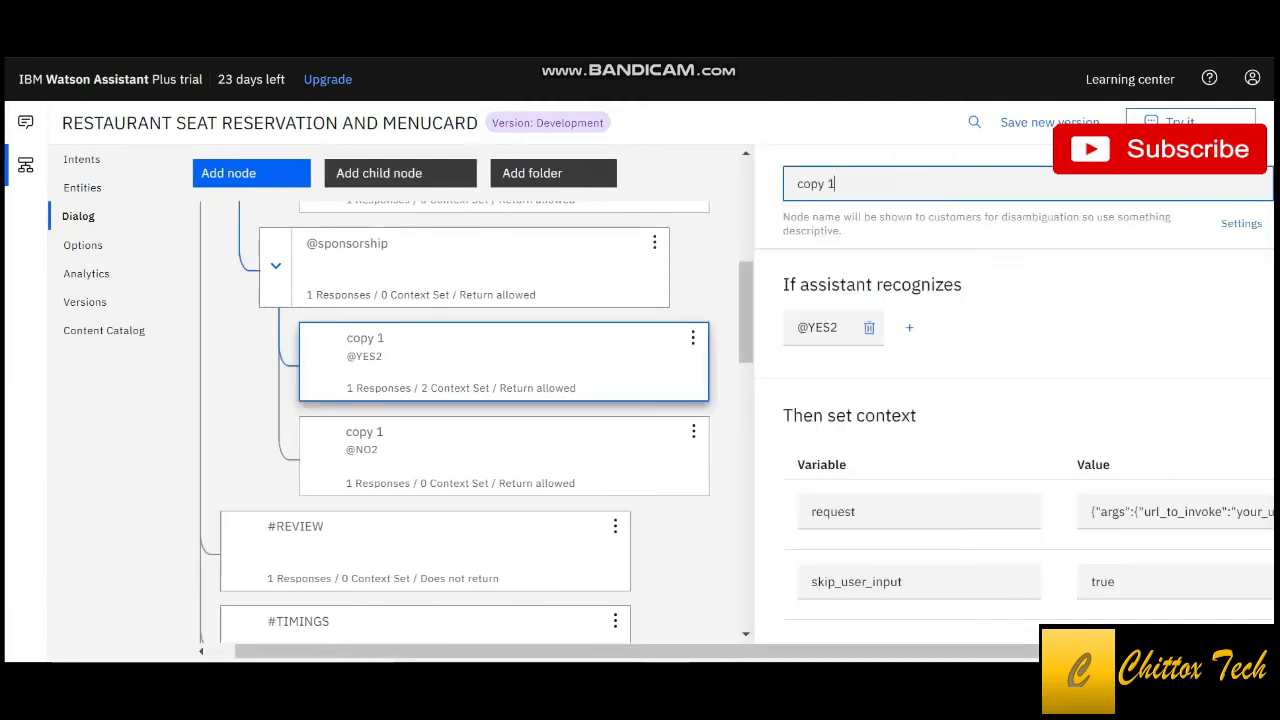
{"action": "scroll", "coordinate": [900, 430], "scroll_direction": "down", "scroll_amount": 3}
{"action": "scroll", "coordinate": [900, 430], "scroll_direction": "down", "scroll_amount": 5}
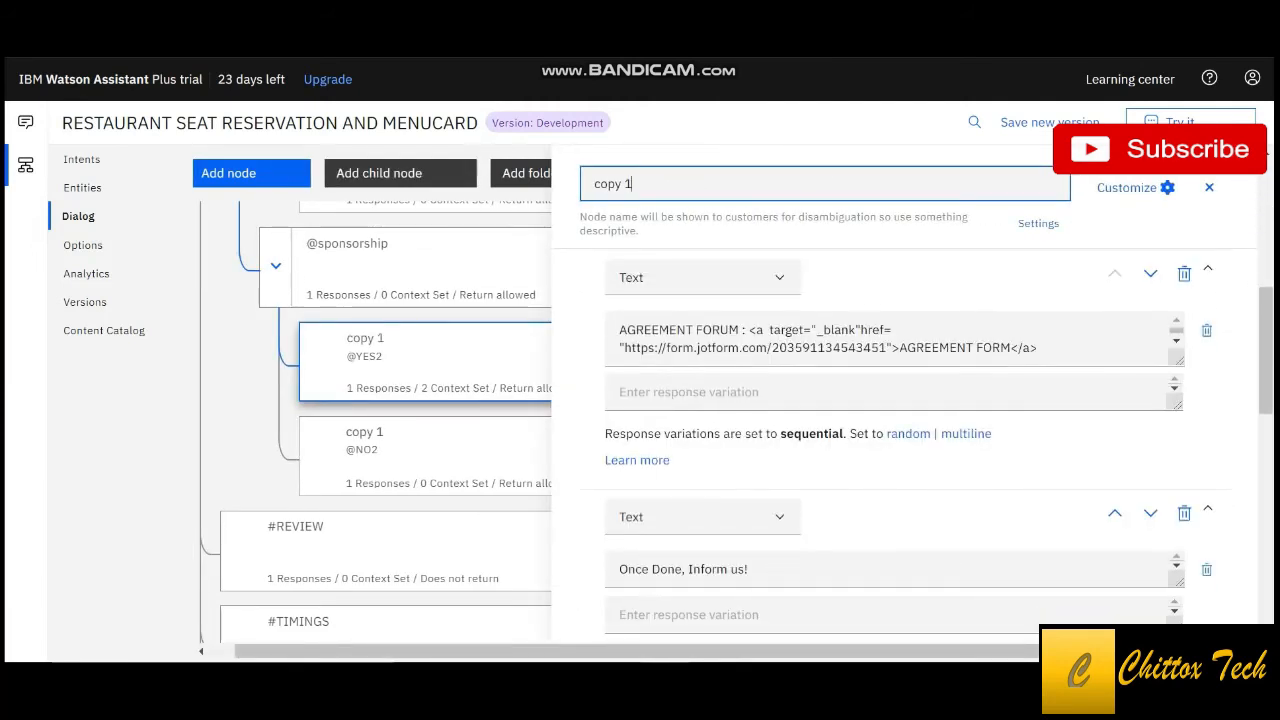
{"action": "left_click", "coordinate": [500, 456]}
{"action": "scroll", "coordinate": [900, 430], "scroll_direction": "down", "scroll_amount": 5}
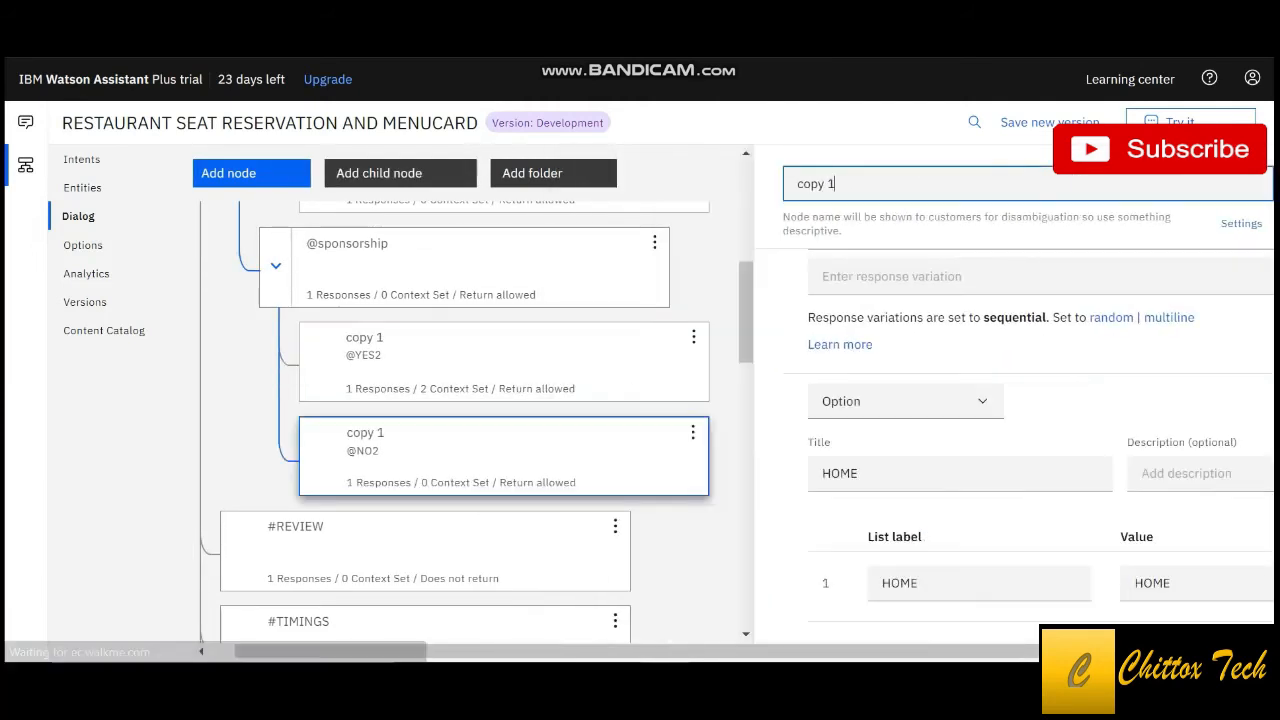
{"action": "scroll", "coordinate": [900, 430], "scroll_direction": "up", "scroll_amount": 5}
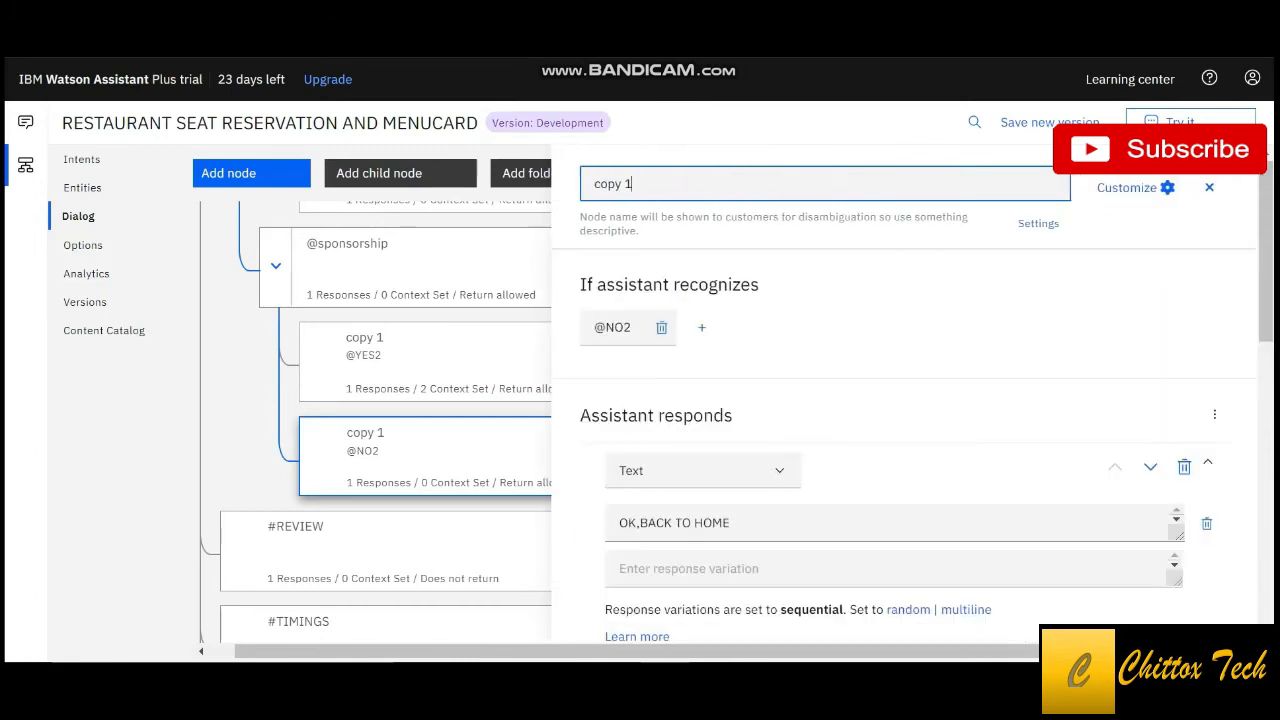
{"action": "left_click", "coordinate": [1209, 187]}
{"action": "scroll", "coordinate": [487, 430], "scroll_direction": "up", "scroll_amount": 5}
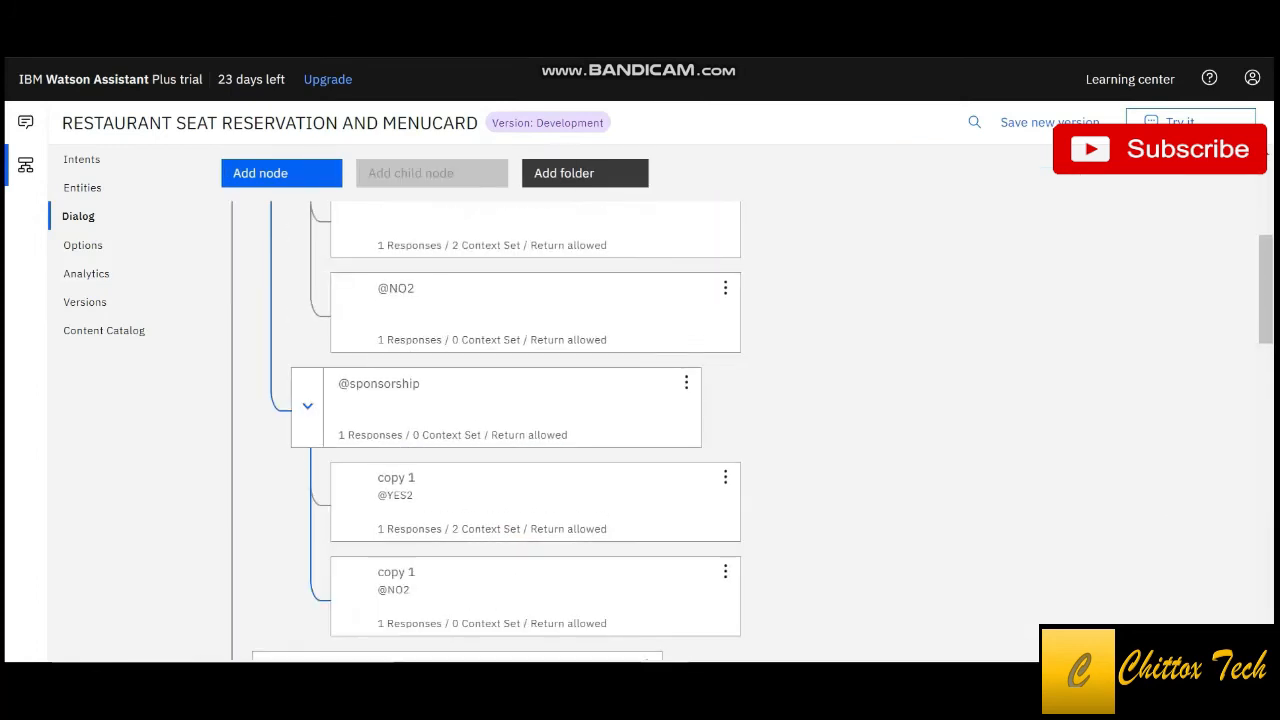
{"action": "scroll", "coordinate": [487, 430], "scroll_direction": "down", "scroll_amount": 2}
{"action": "scroll", "coordinate": [487, 430], "scroll_direction": "up", "scroll_amount": 3}
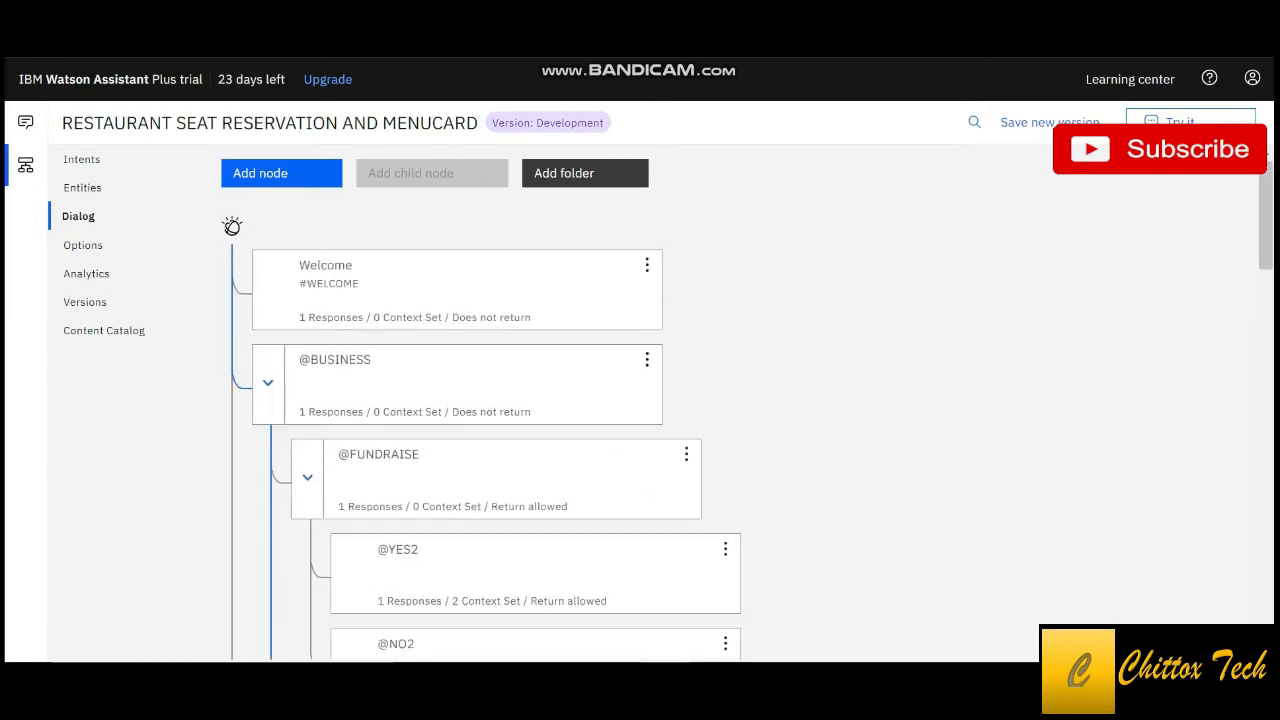
{"action": "scroll", "coordinate": [487, 430], "scroll_direction": "down", "scroll_amount": 1}
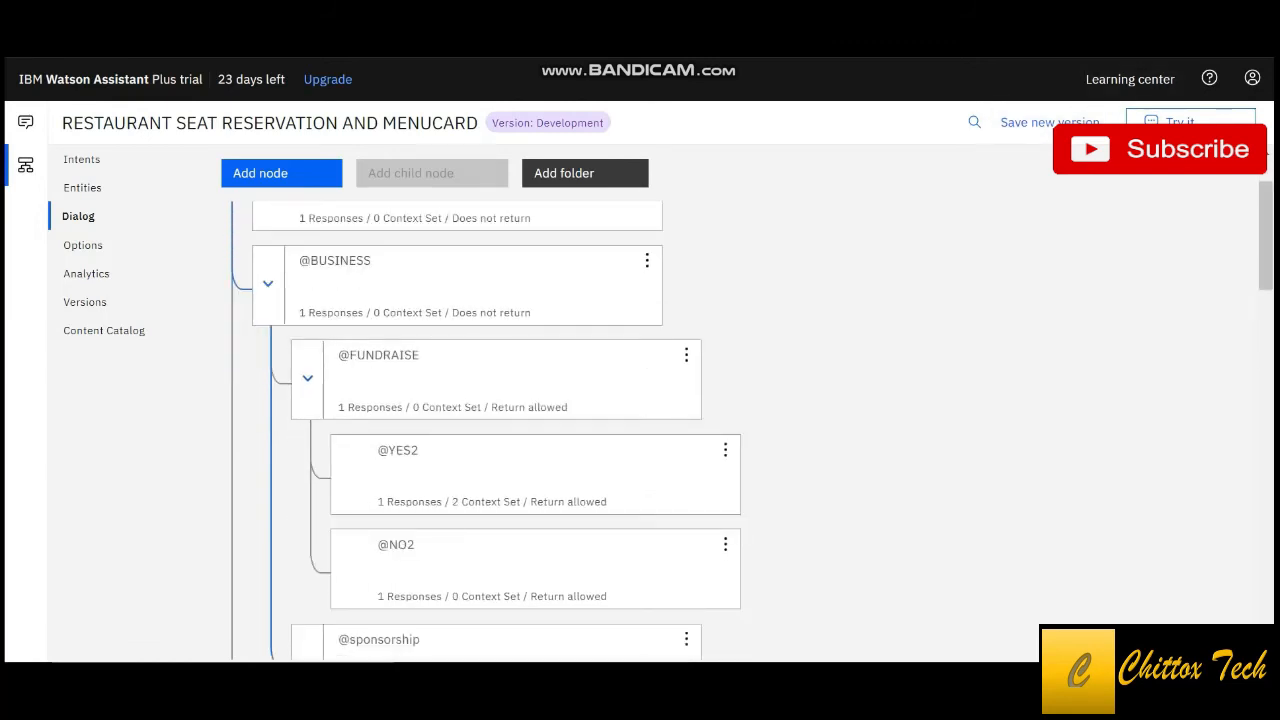
{"action": "scroll", "coordinate": [487, 430], "scroll_direction": "down", "scroll_amount": 4}
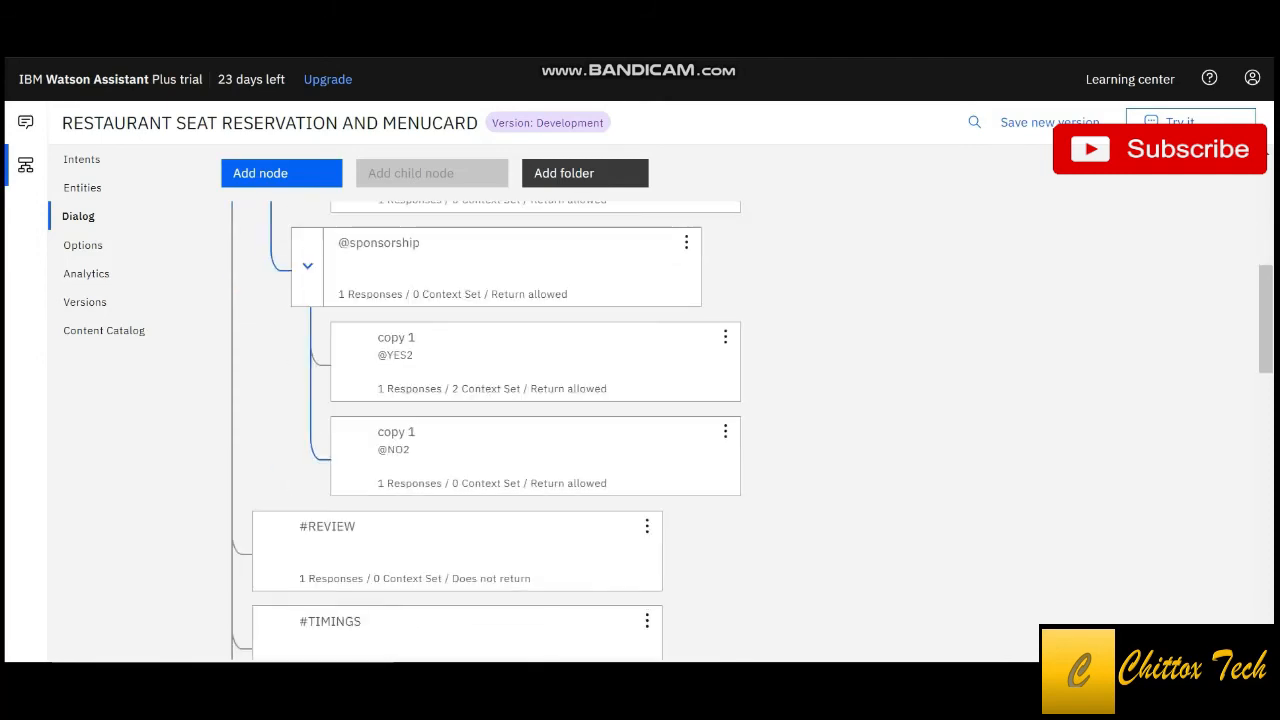
{"action": "scroll", "coordinate": [487, 430], "scroll_direction": "up", "scroll_amount": 5}
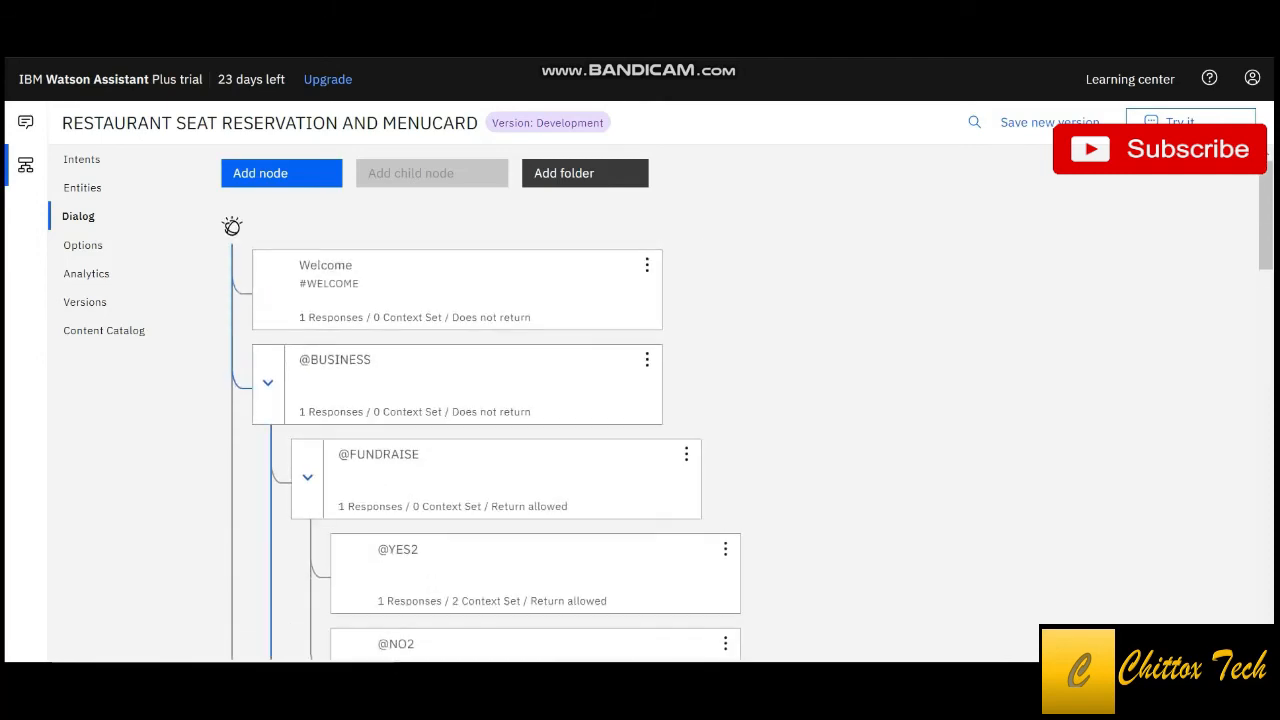
{"action": "left_click", "coordinate": [268, 383]}
{"action": "left_click", "coordinate": [268, 383]}
{"action": "left_click", "coordinate": [268, 383]}
Open the #REVIEW node and examine its intent condition, the REVIEW OF OUR RESTAURANT image response and the option response
{"action": "scroll", "coordinate": [457, 430], "scroll_direction": "down", "scroll_amount": 2}
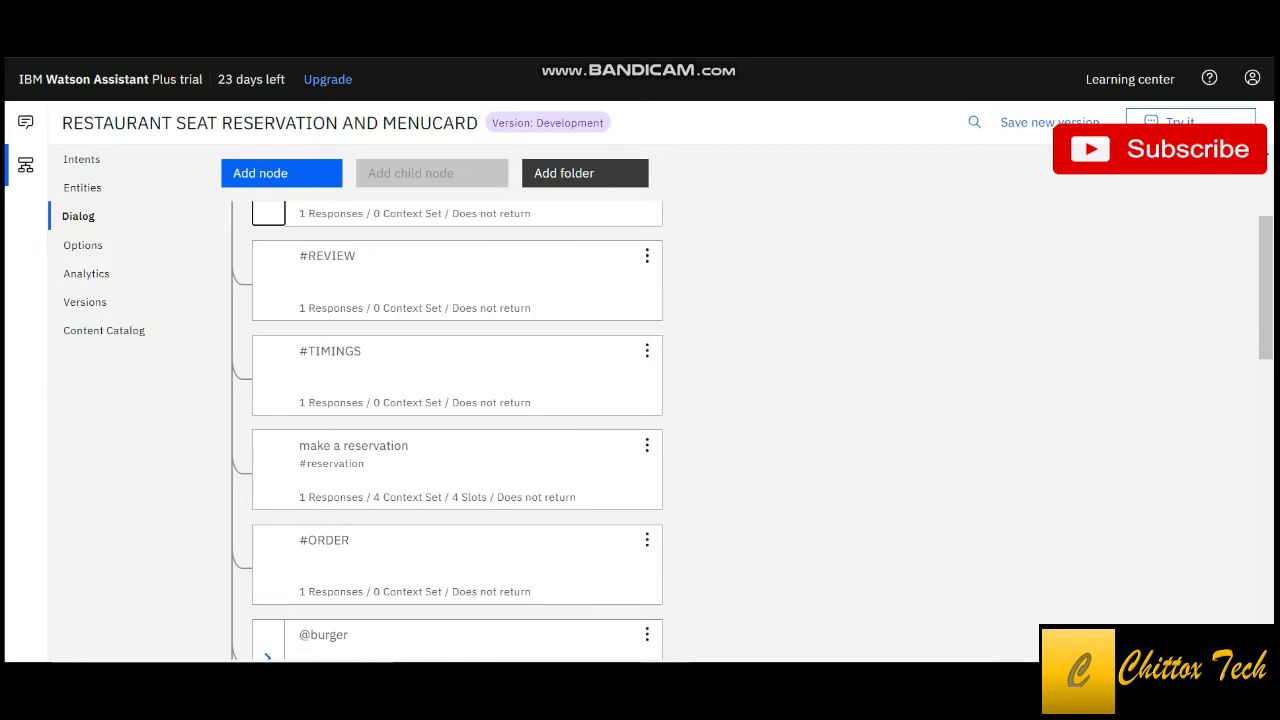
{"action": "left_click", "coordinate": [440, 280]}
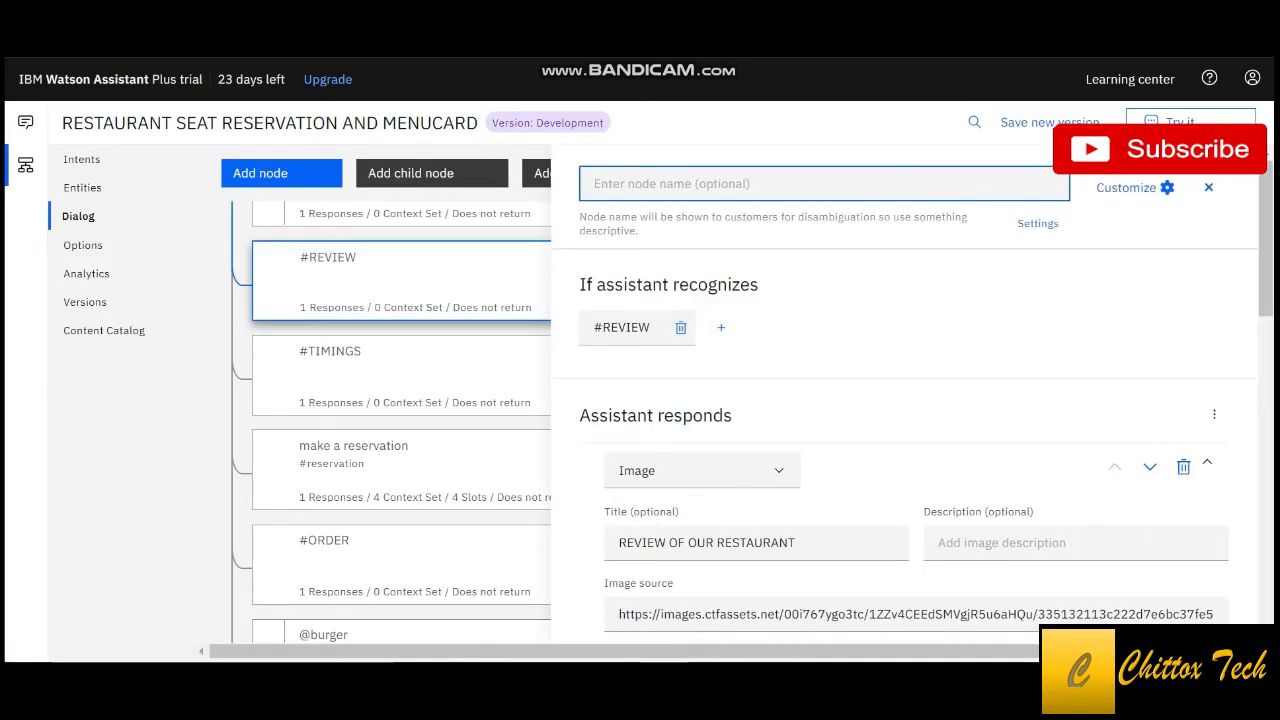
{"action": "scroll", "coordinate": [910, 450], "scroll_direction": "down", "scroll_amount": 1}
{"action": "scroll", "coordinate": [910, 450], "scroll_direction": "up", "scroll_amount": 1}
{"action": "scroll", "coordinate": [910, 450], "scroll_direction": "down", "scroll_amount": 1}
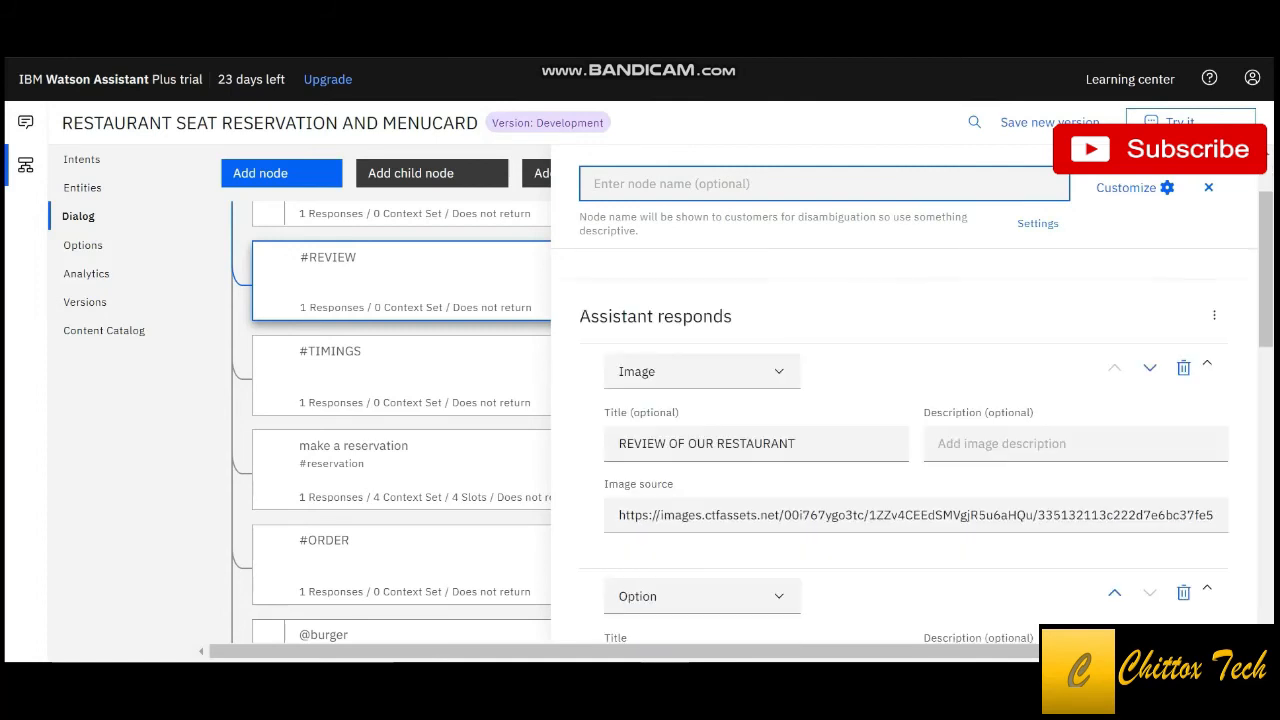
{"action": "scroll", "coordinate": [910, 450], "scroll_direction": "up", "scroll_amount": 1}
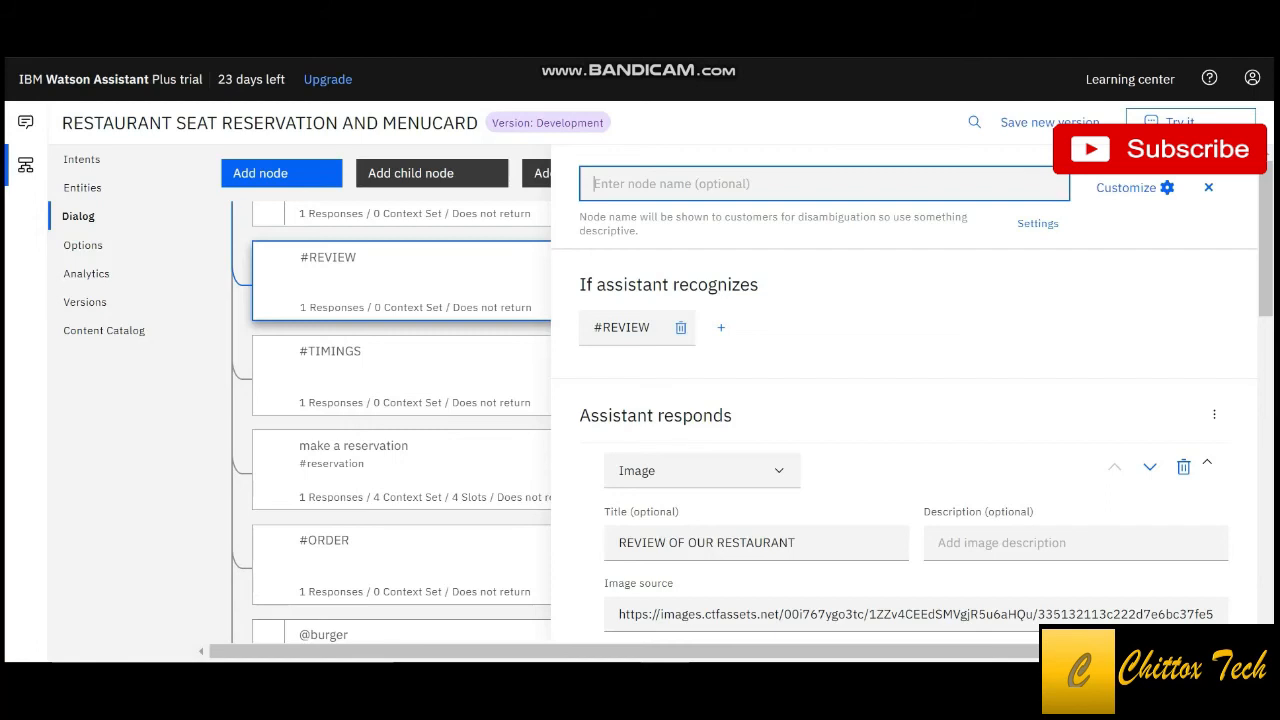
{"action": "scroll", "coordinate": [905, 420], "scroll_direction": "down", "scroll_amount": 1}
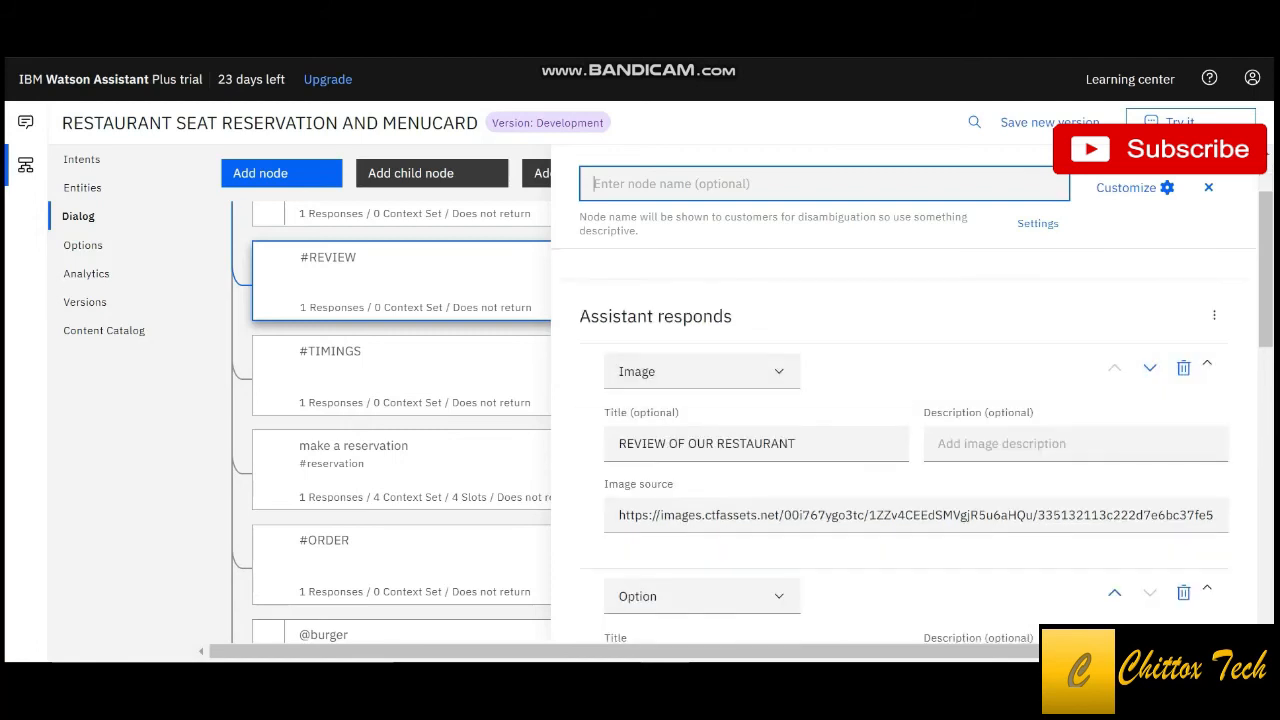
{"action": "scroll", "coordinate": [905, 420], "scroll_direction": "down", "scroll_amount": 1}
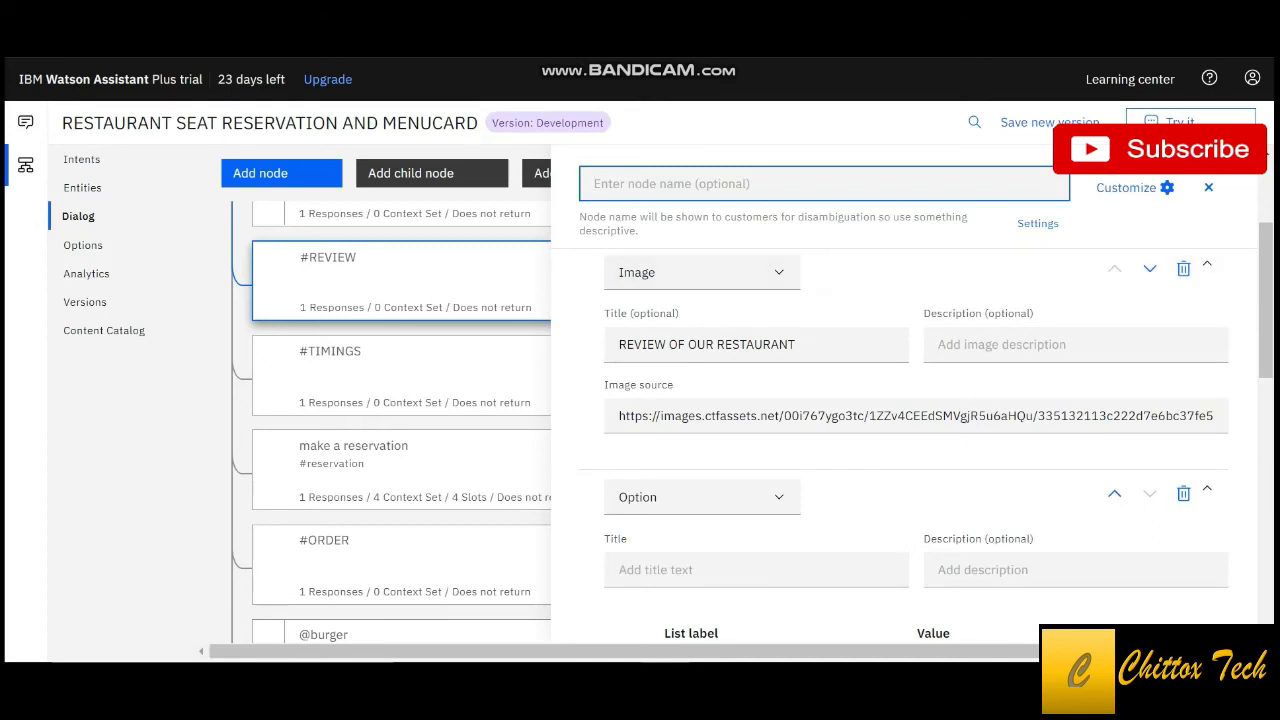
{"action": "scroll", "coordinate": [905, 420], "scroll_direction": "down", "scroll_amount": 5}
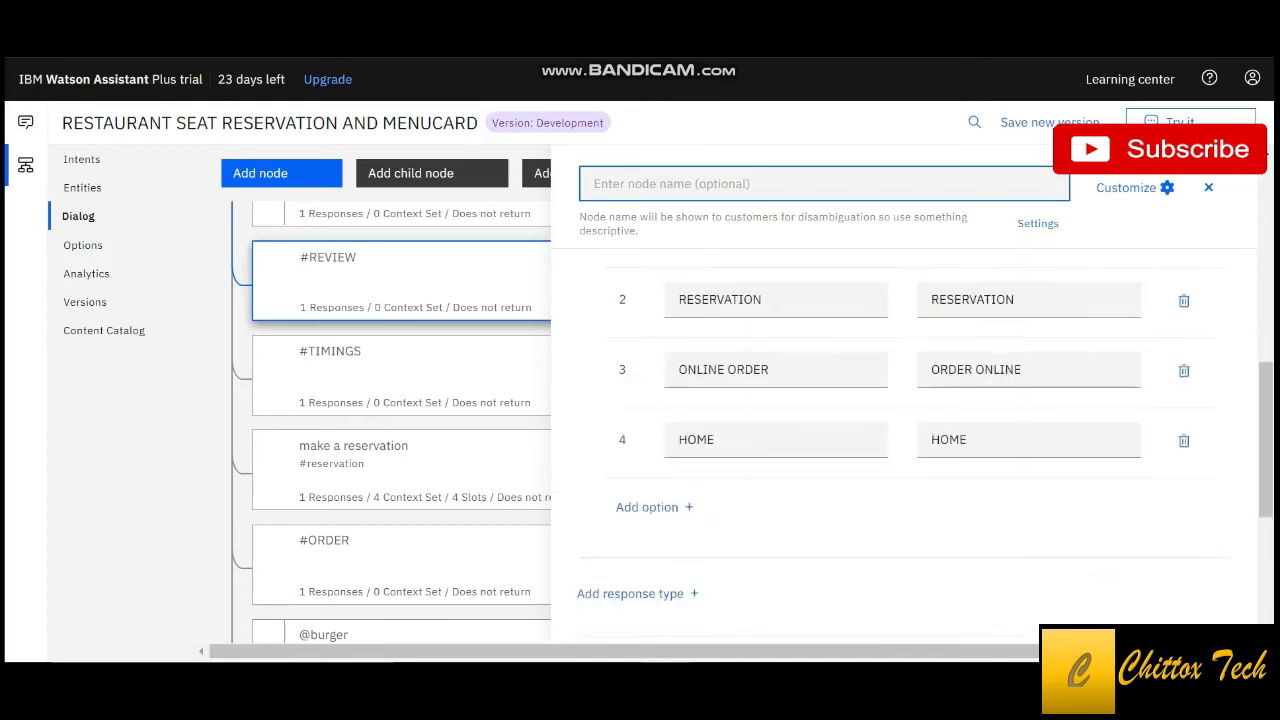
{"action": "scroll", "coordinate": [905, 420], "scroll_direction": "up", "scroll_amount": 5}
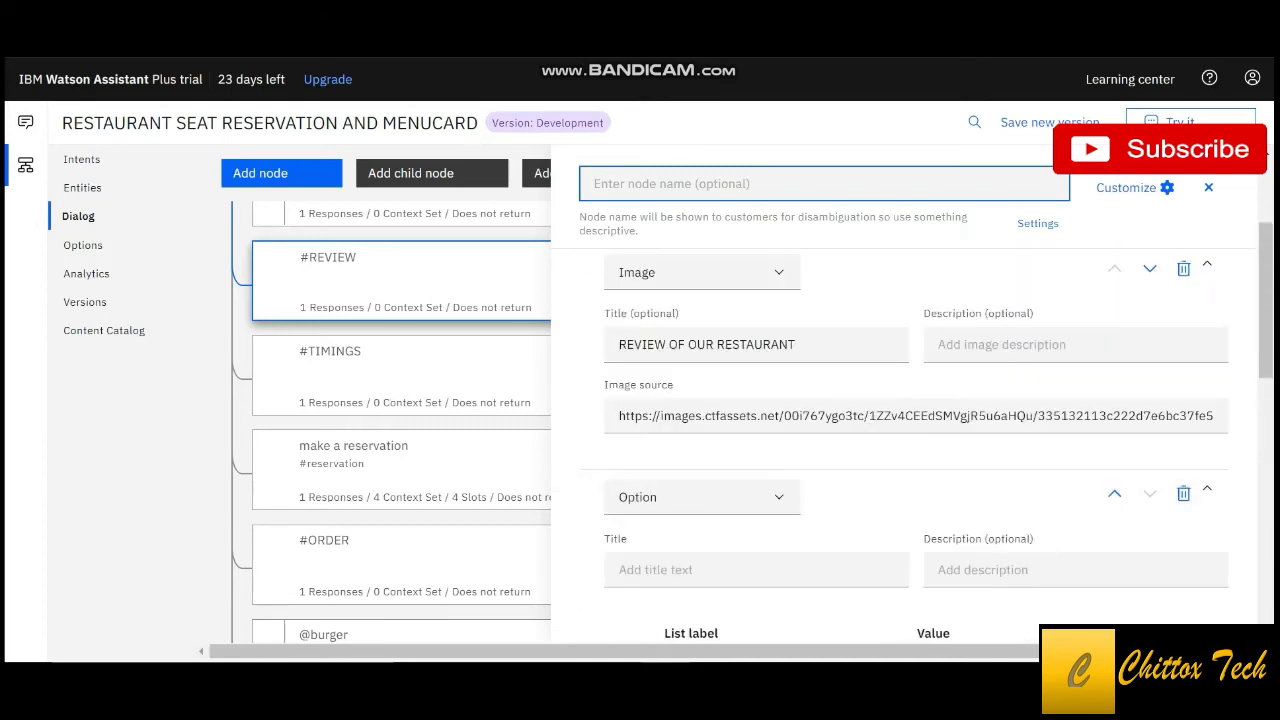
{"action": "scroll", "coordinate": [905, 420], "scroll_direction": "up", "scroll_amount": 3}
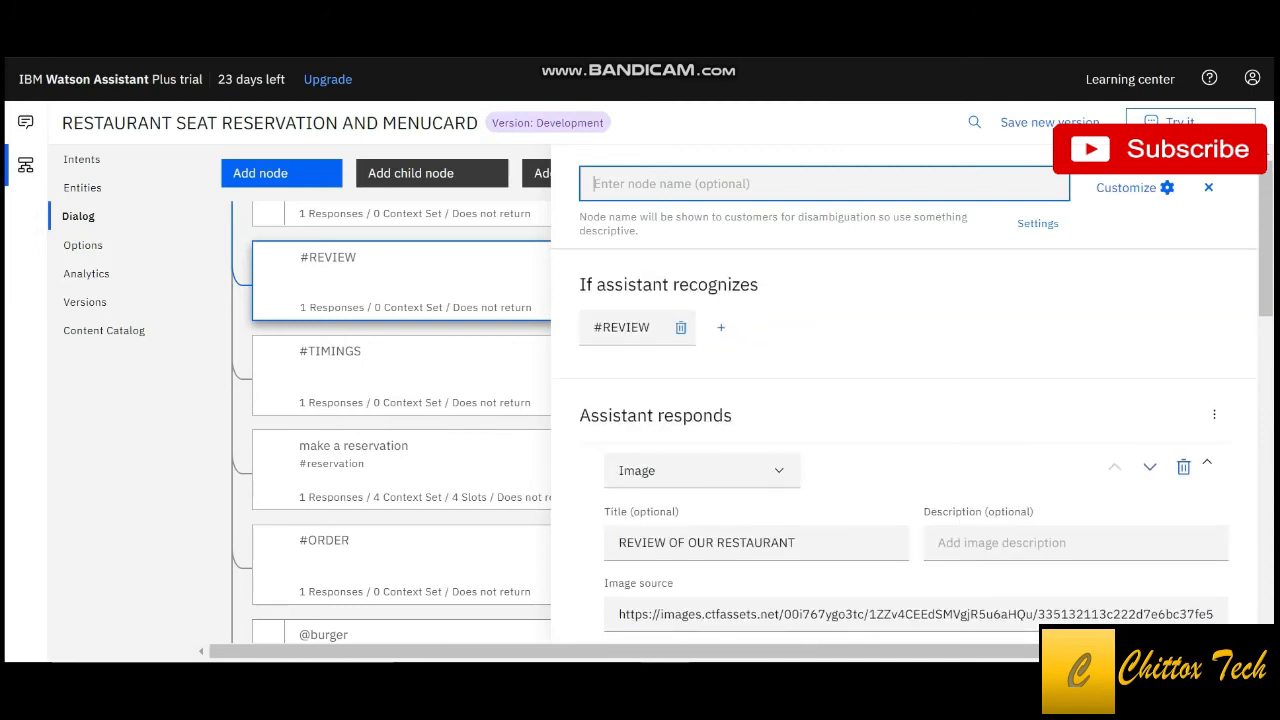
Examine the list labels and values of the MENU CARD, RESERVATION, ONLINE ORDER and HOME options in the #REVIEW node
{"action": "scroll", "coordinate": [905, 420], "scroll_direction": "down", "scroll_amount": 5}
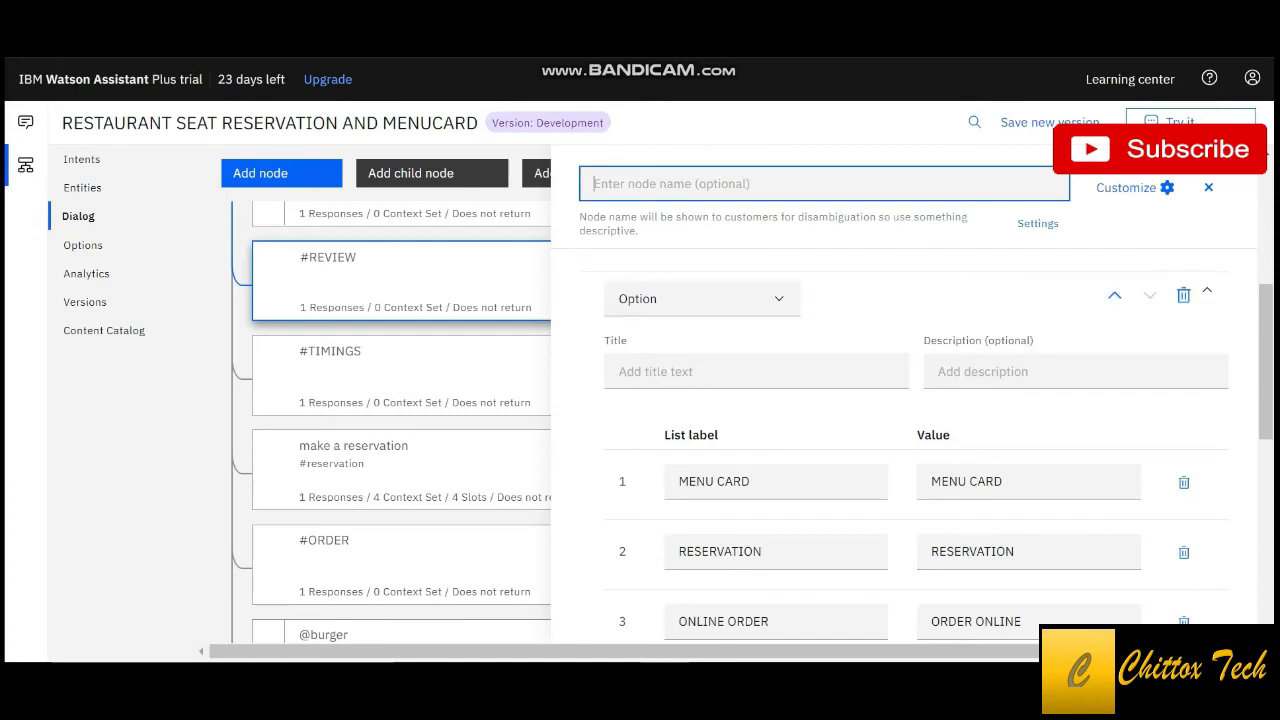
{"action": "scroll", "coordinate": [905, 450], "scroll_direction": "down", "scroll_amount": 1}
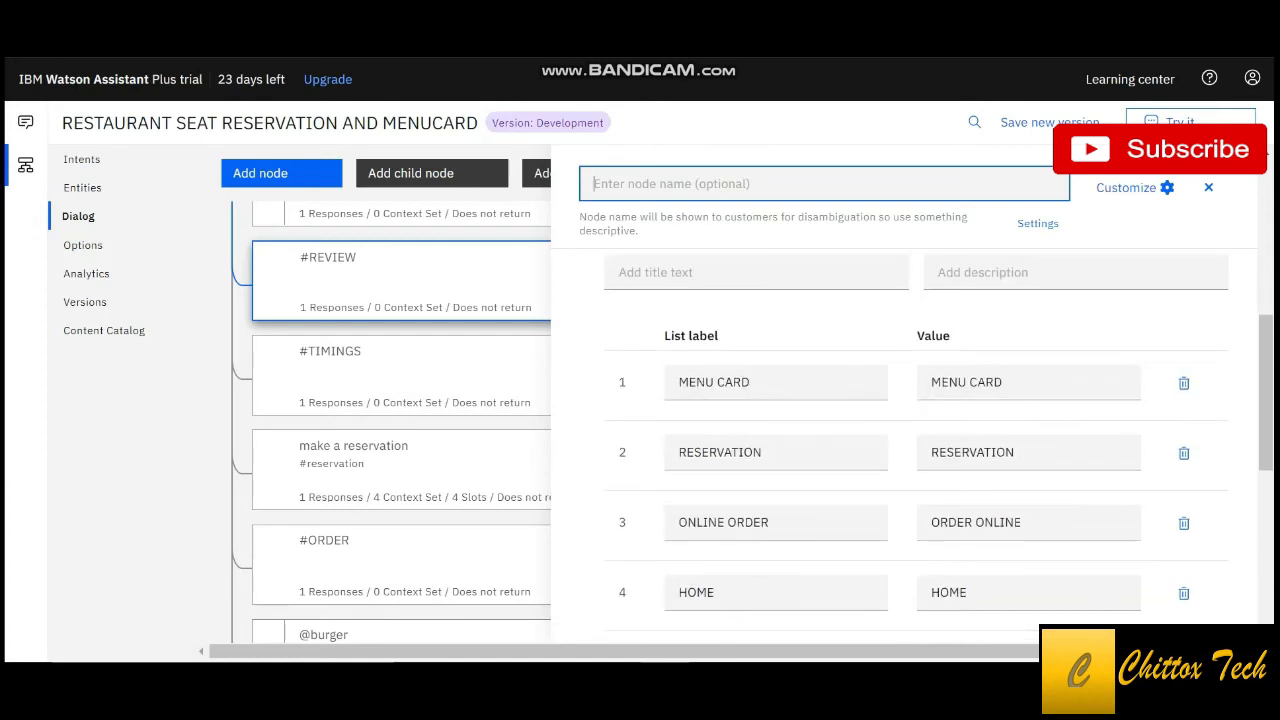
{"action": "scroll", "coordinate": [916, 450], "scroll_direction": "down", "scroll_amount": 1}
{"action": "scroll", "coordinate": [916, 450], "scroll_direction": "up", "scroll_amount": 1}
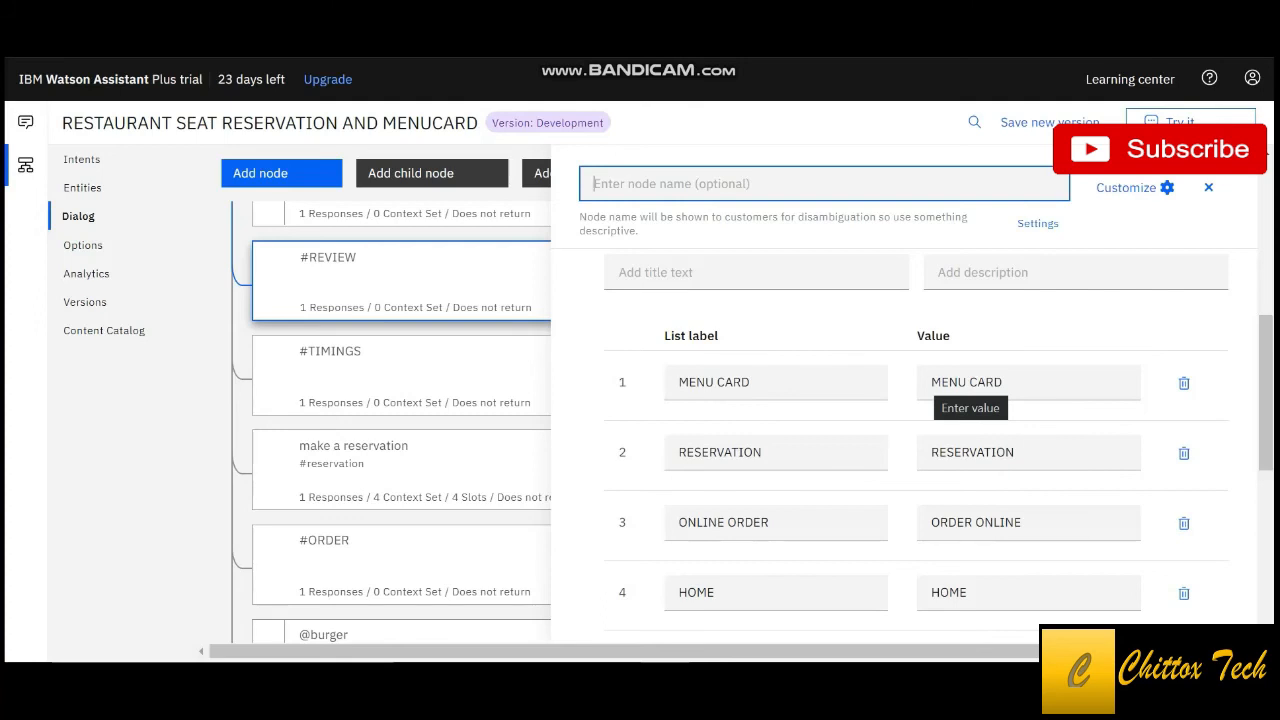
{"action": "left_click", "coordinate": [1208, 188]}
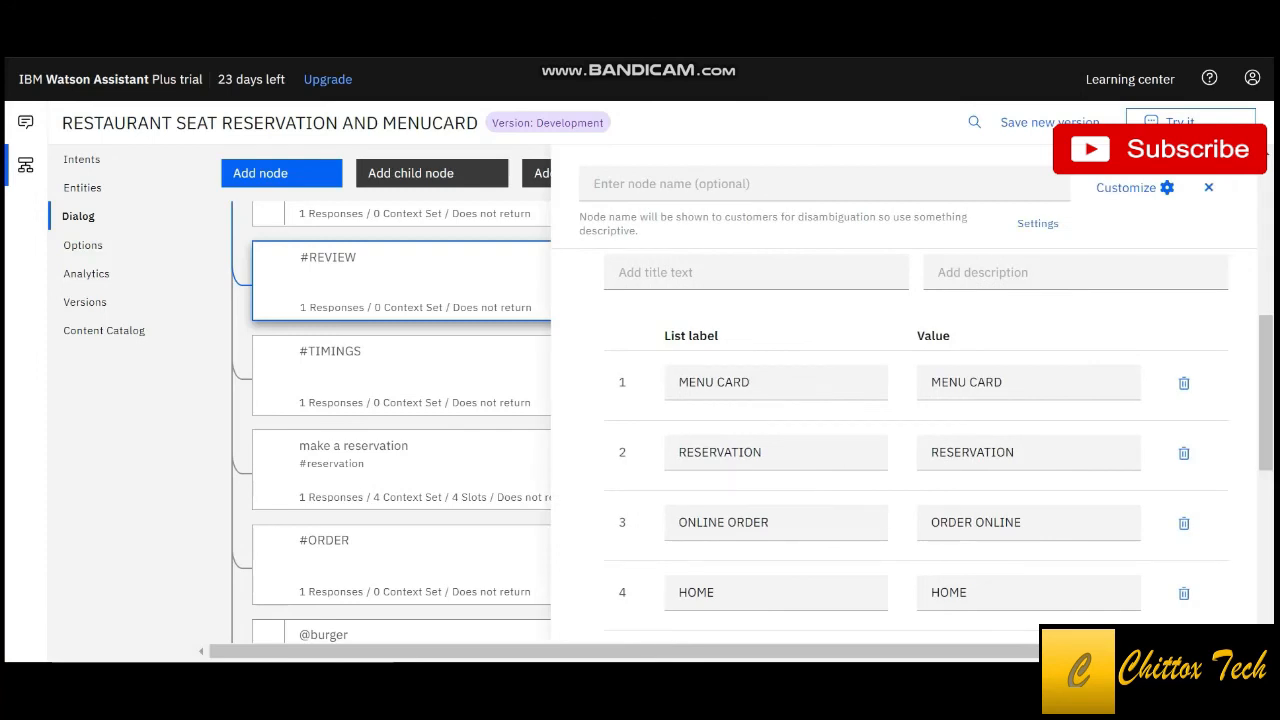
{"action": "scroll", "coordinate": [905, 430], "scroll_direction": "down", "scroll_amount": 1}
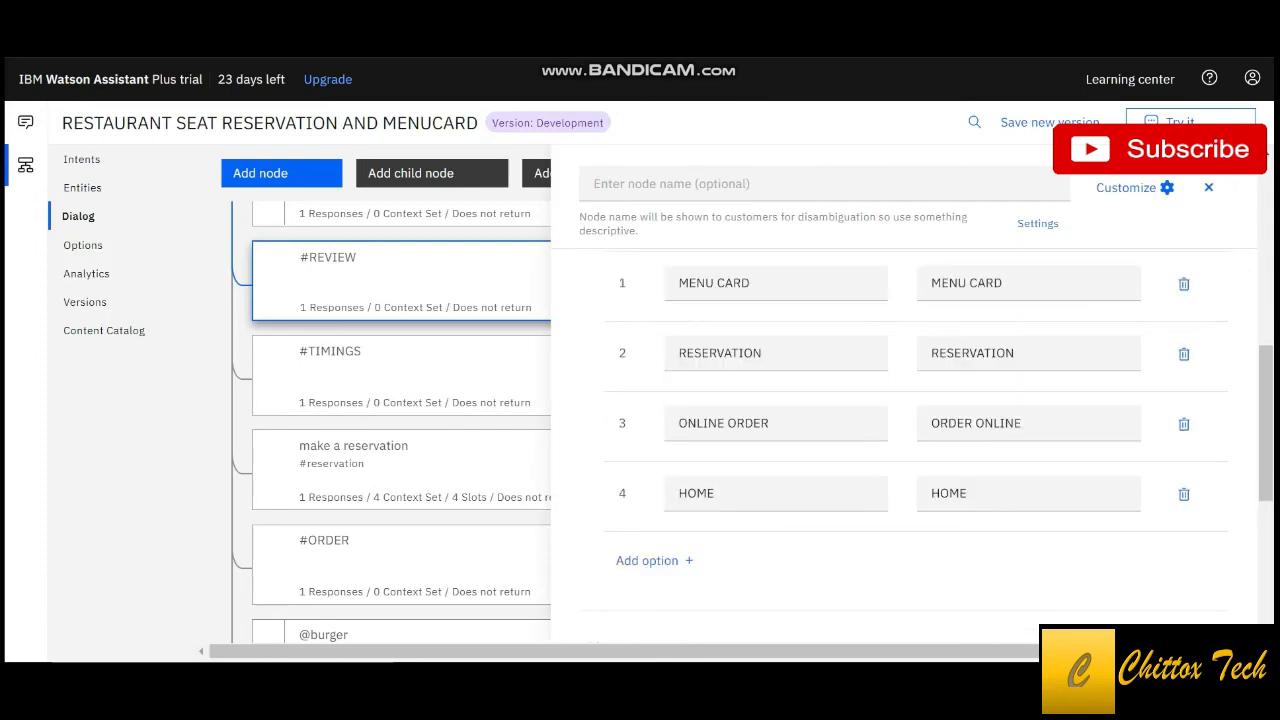
Compare the #REVIEW node's options with the other dialog nodes from #TIMINGS down to #ORDERONLINE
{"action": "left_click", "coordinate": [1209, 188]}
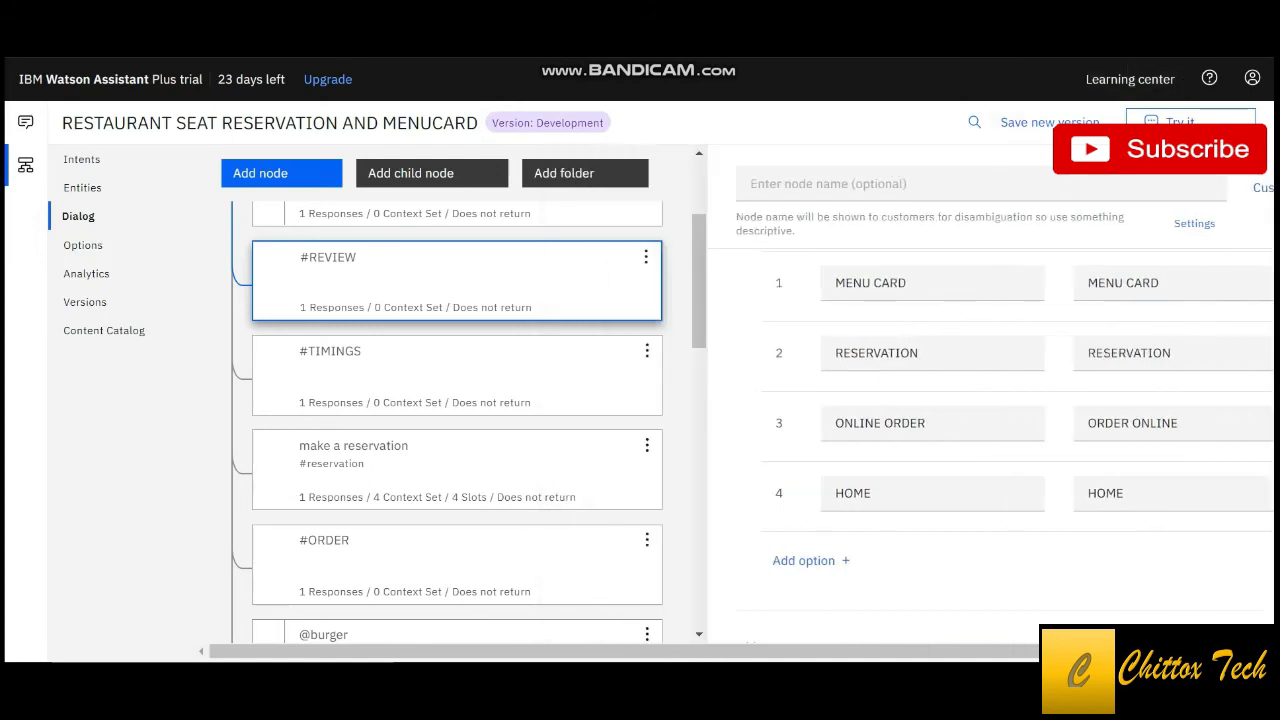
{"action": "scroll", "coordinate": [457, 420], "scroll_direction": "down", "scroll_amount": 3}
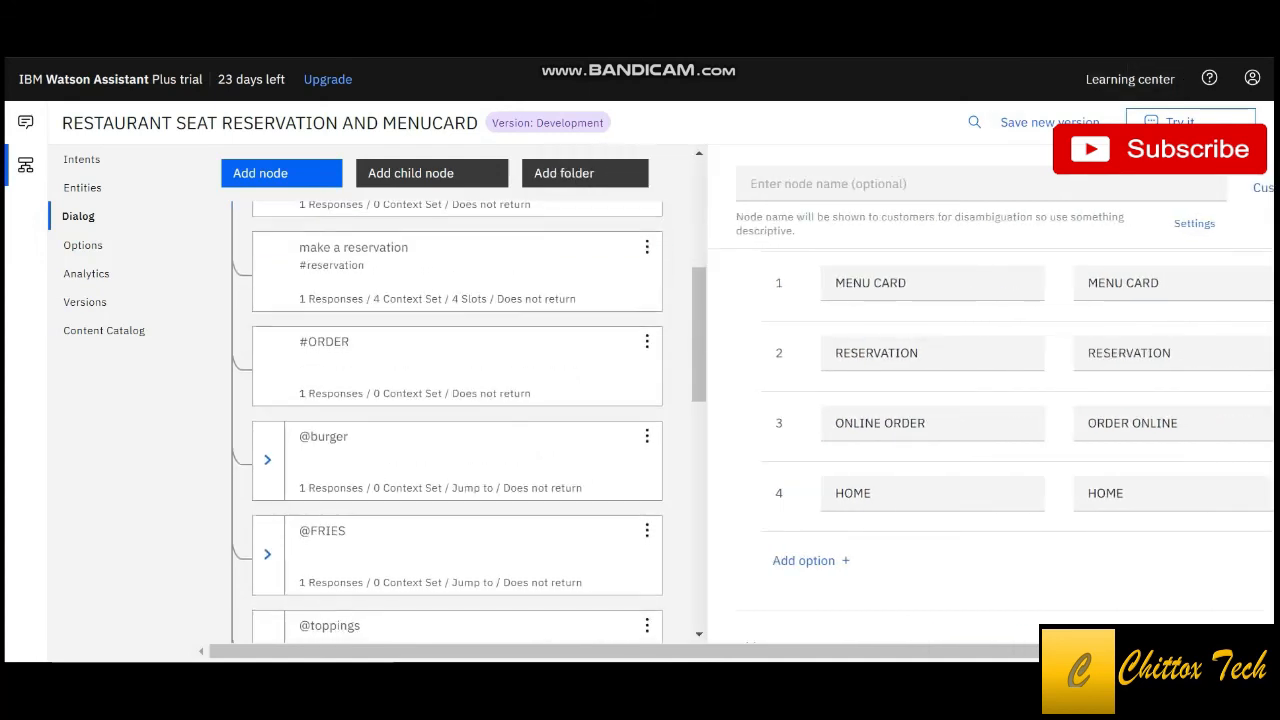
{"action": "scroll", "coordinate": [457, 420], "scroll_direction": "down", "scroll_amount": 3}
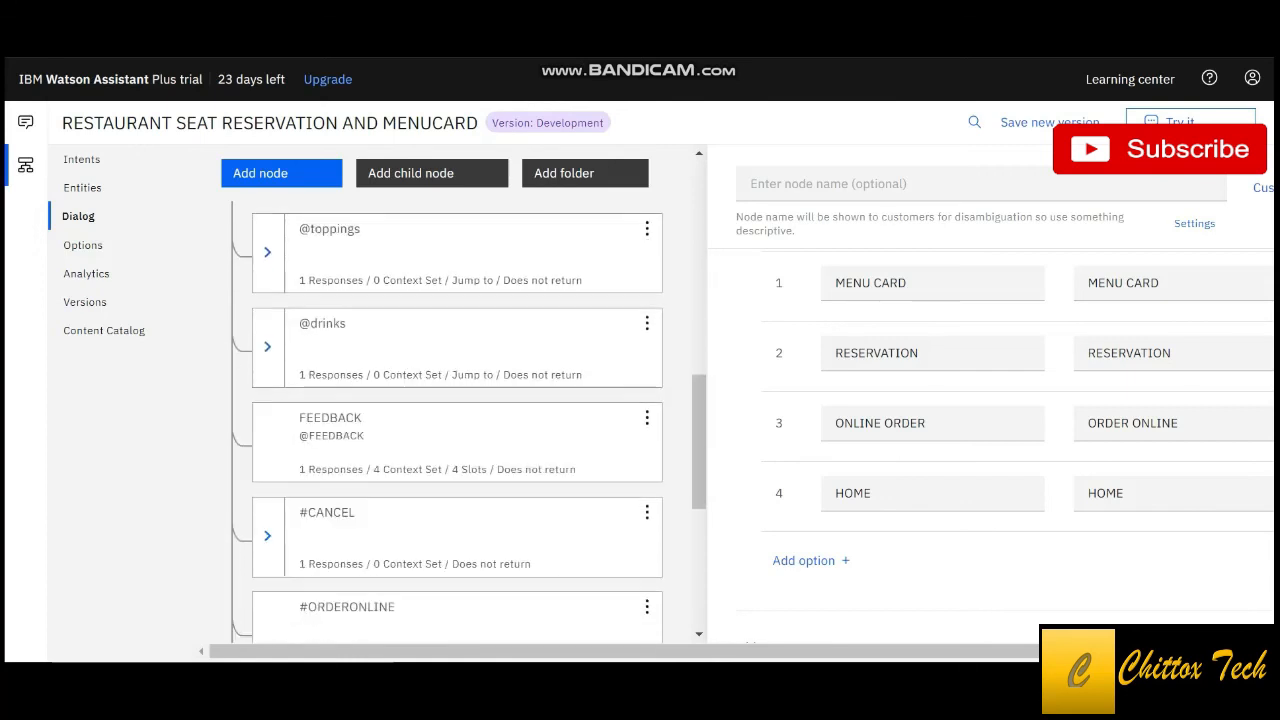
{"action": "scroll", "coordinate": [990, 440], "scroll_direction": "up", "scroll_amount": 3}
{"action": "scroll", "coordinate": [457, 420], "scroll_direction": "up", "scroll_amount": 4}
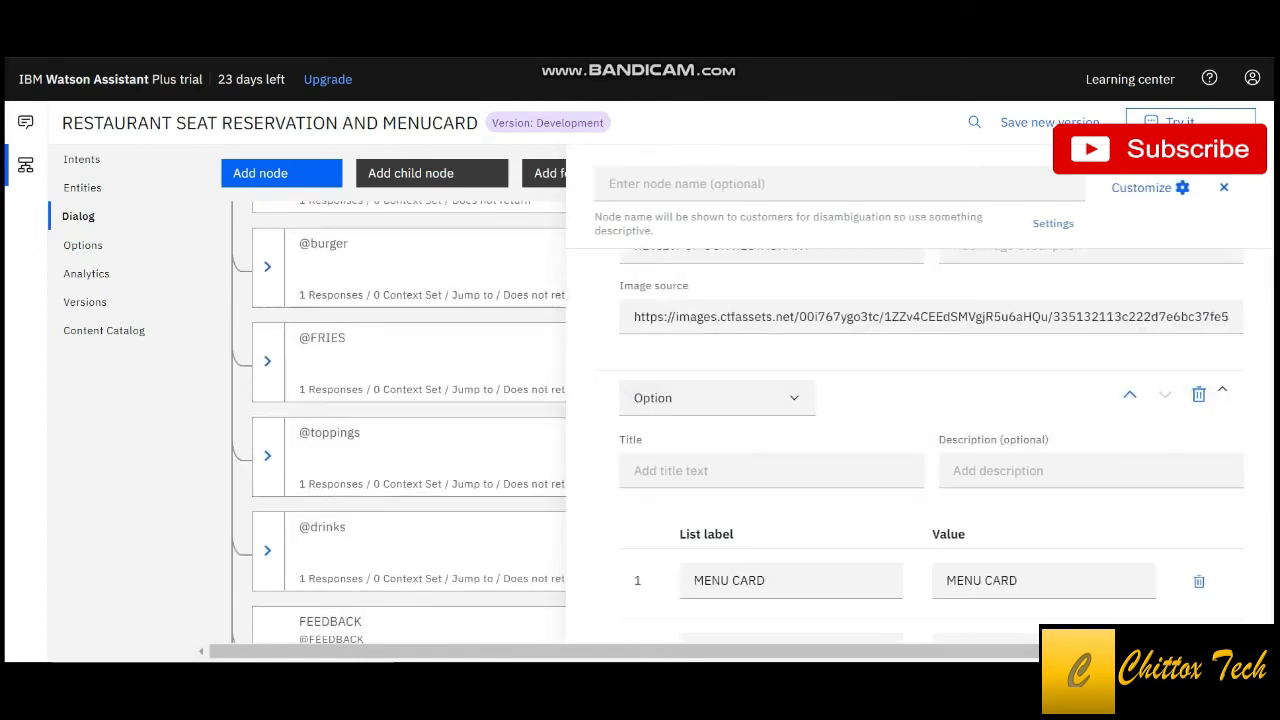
{"action": "scroll", "coordinate": [457, 420], "scroll_direction": "up", "scroll_amount": 1}
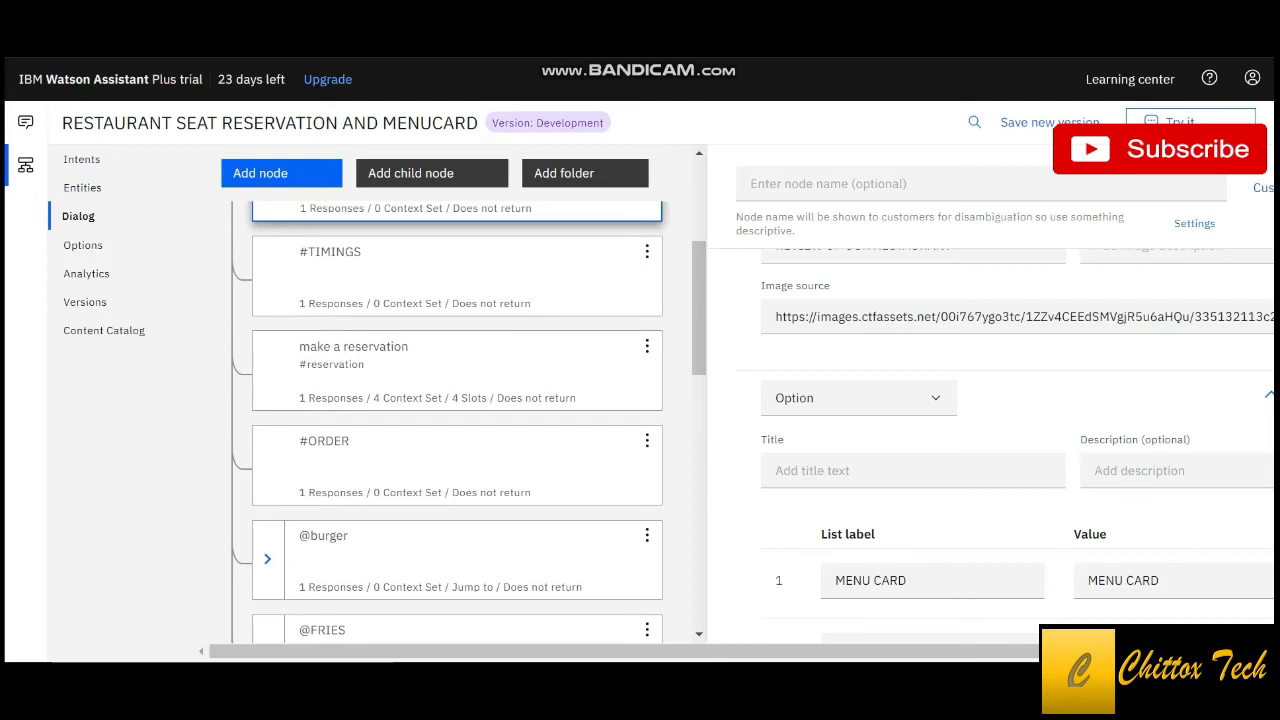
{"action": "scroll", "coordinate": [990, 440], "scroll_direction": "down", "scroll_amount": 2}
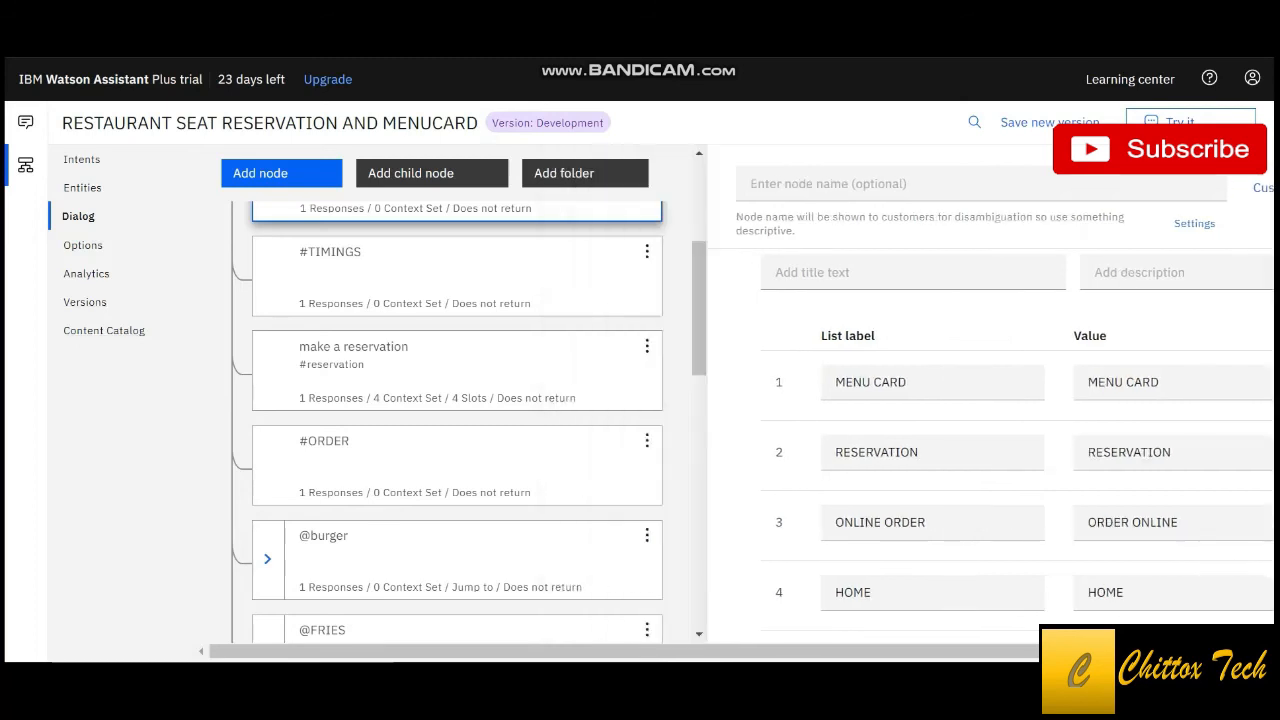
{"action": "scroll", "coordinate": [457, 420], "scroll_direction": "up", "scroll_amount": 2}
{"action": "scroll", "coordinate": [457, 420], "scroll_direction": "up", "scroll_amount": 1}
{"action": "scroll", "coordinate": [457, 420], "scroll_direction": "down", "scroll_amount": 2}
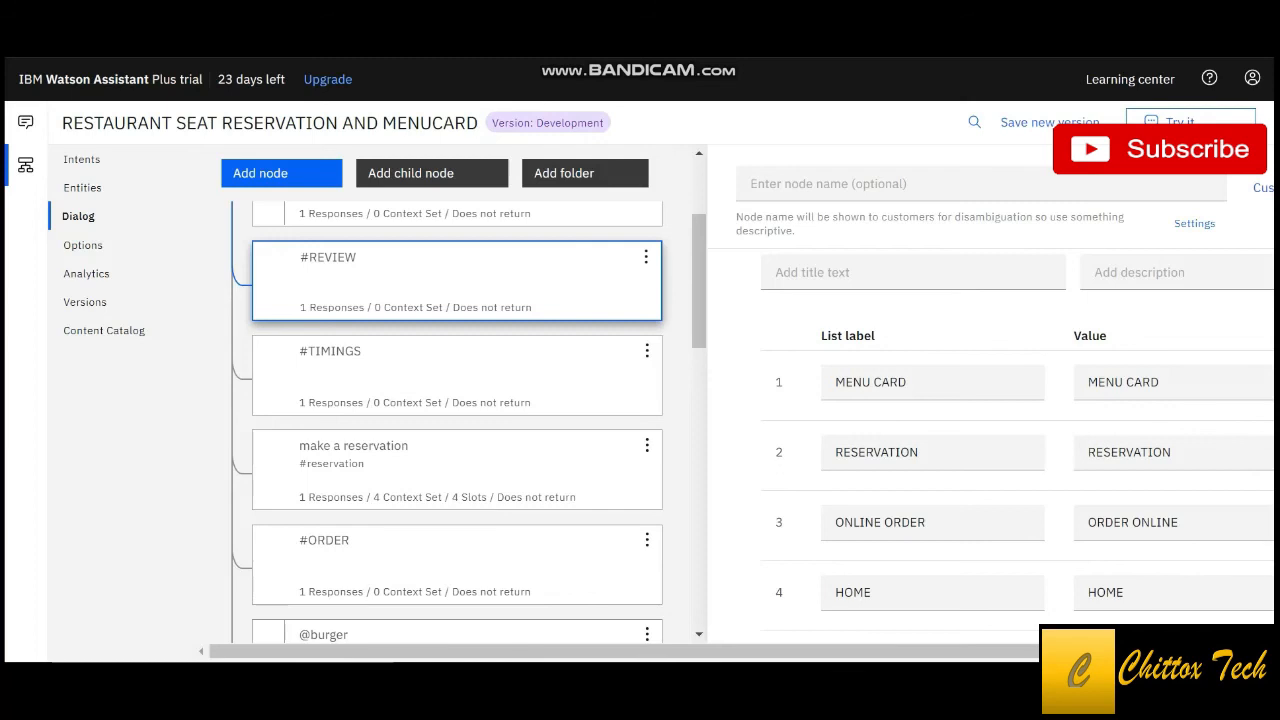
Open the #TIMINGS node and examine its intent condition and the text response variations giving the opening and closing time
{"action": "scroll", "coordinate": [457, 400], "scroll_direction": "up", "scroll_amount": 1}
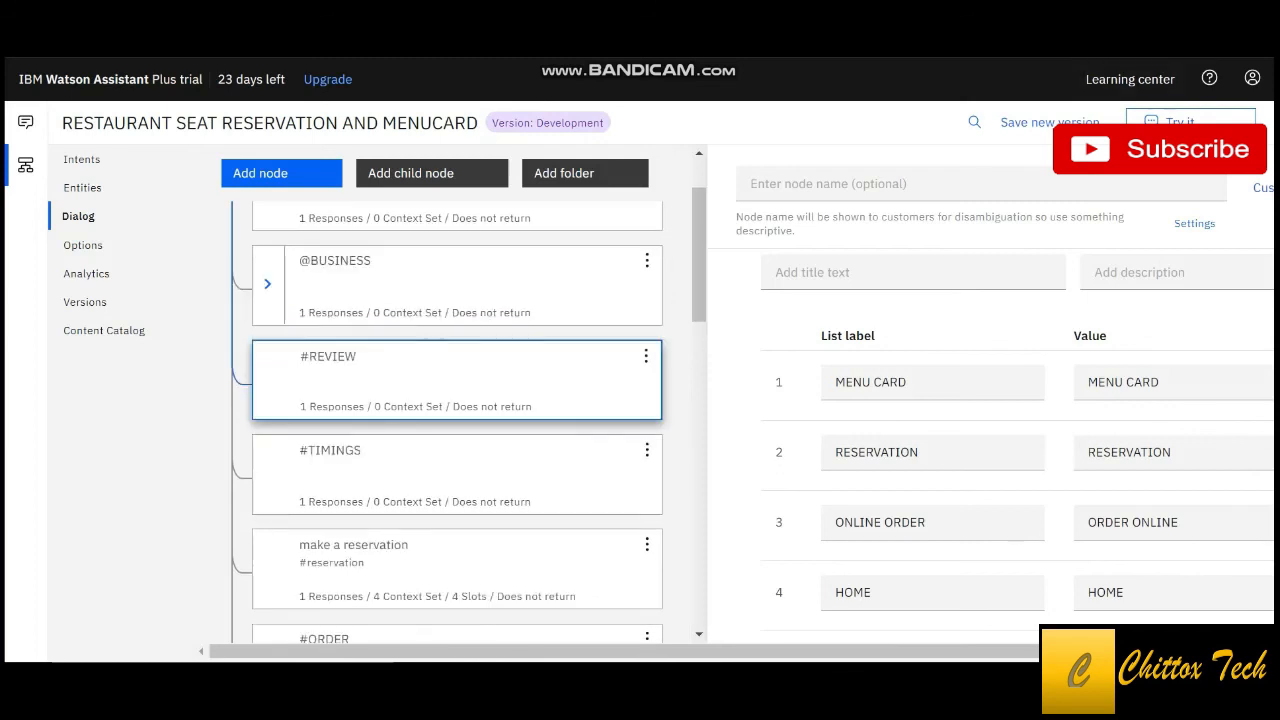
{"action": "left_click", "coordinate": [457, 475]}
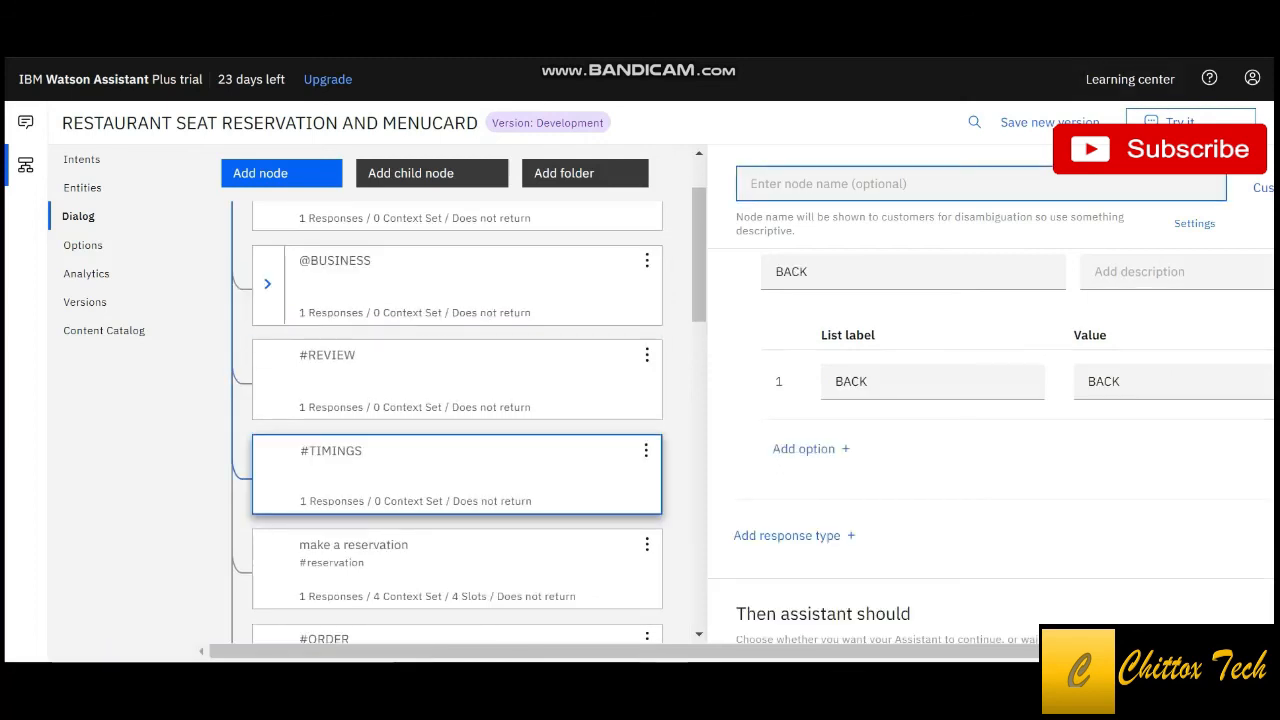
{"action": "scroll", "coordinate": [900, 420], "scroll_direction": "up", "scroll_amount": 4}
{"action": "scroll", "coordinate": [900, 420], "scroll_direction": "up", "scroll_amount": 3}
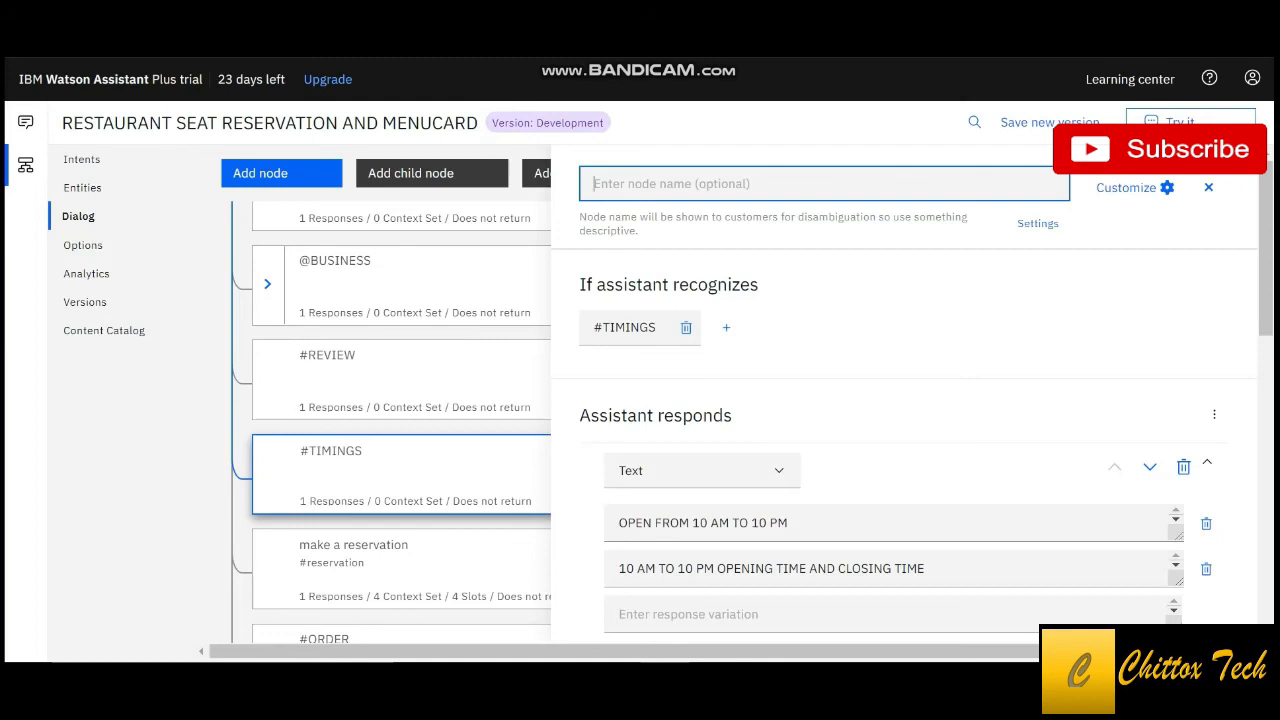
{"action": "scroll", "coordinate": [900, 450], "scroll_direction": "down", "scroll_amount": 2}
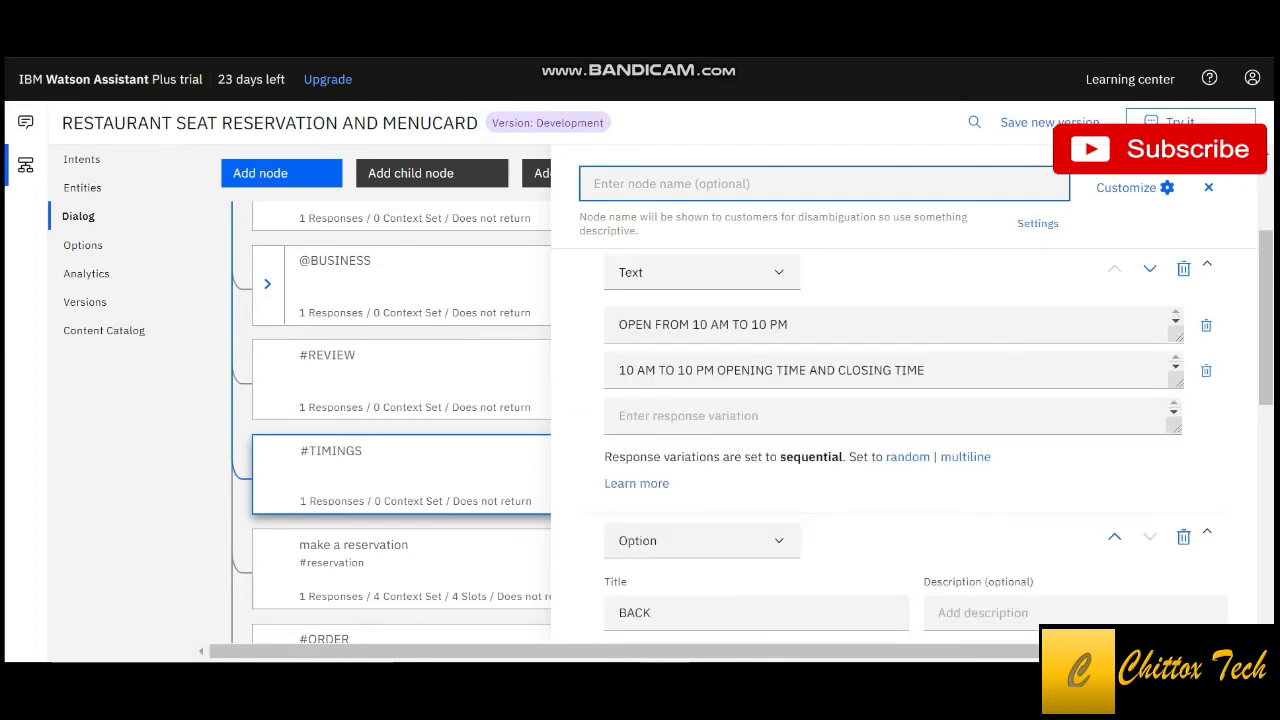
{"action": "scroll", "coordinate": [900, 450], "scroll_direction": "up", "scroll_amount": 2}
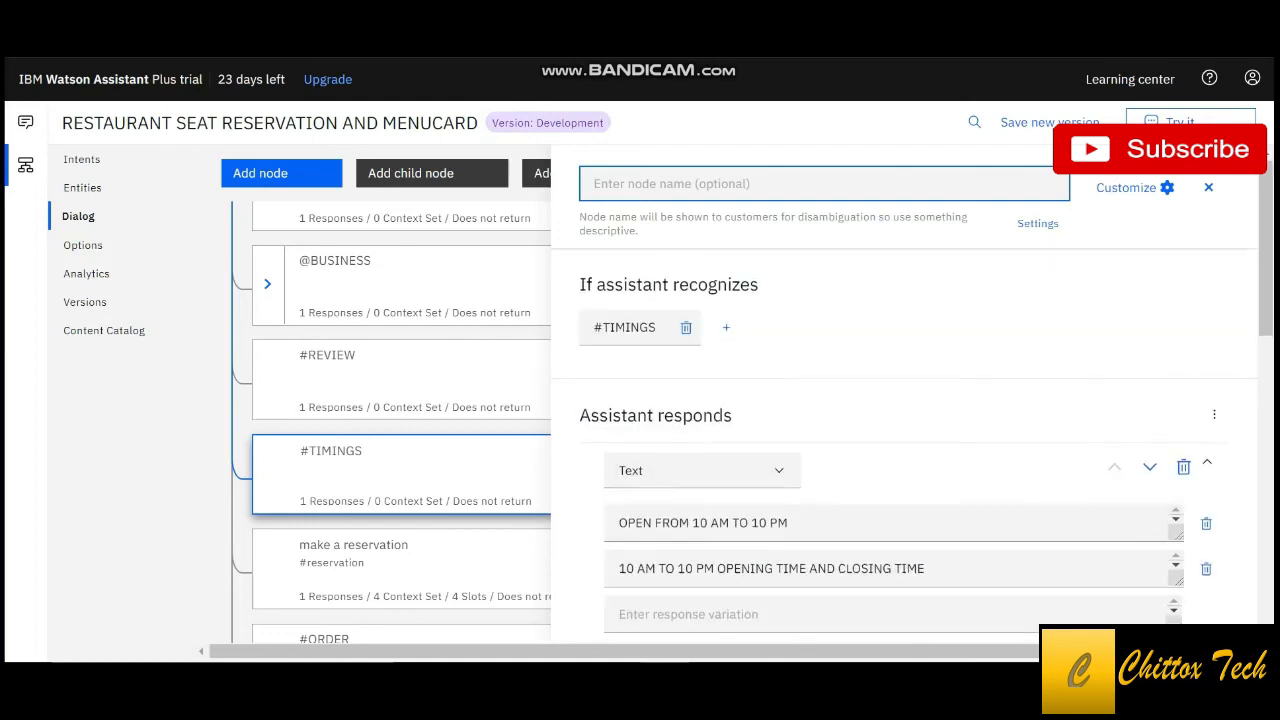
{"action": "scroll", "coordinate": [900, 450], "scroll_direction": "down", "scroll_amount": 2}
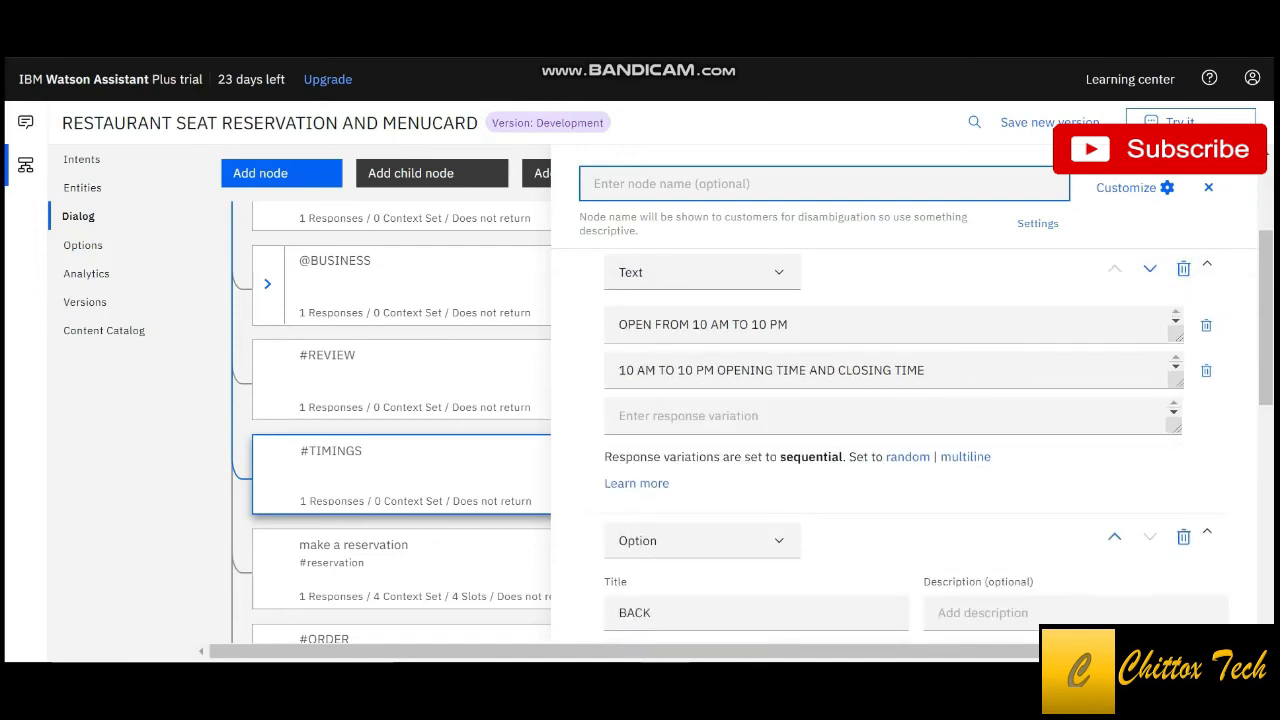
{"action": "scroll", "coordinate": [900, 450], "scroll_direction": "up", "scroll_amount": 1}
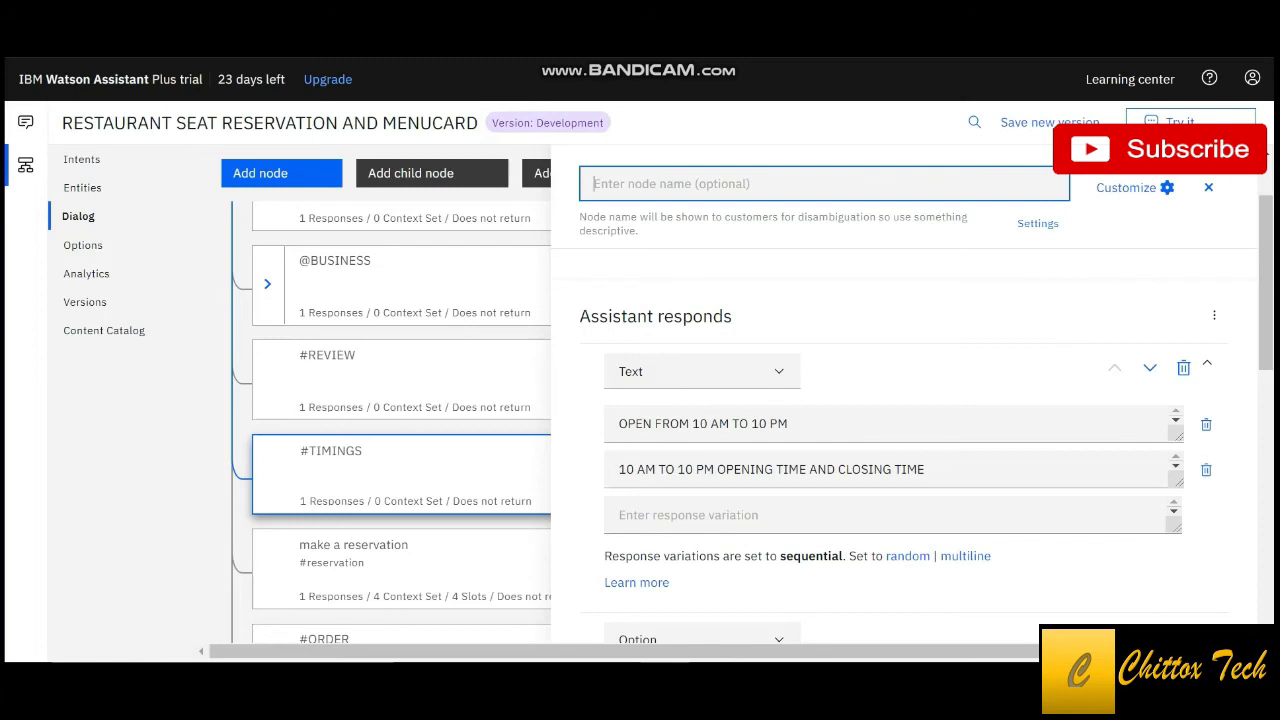
Check the title, list label and value of the BACK option response in the #TIMINGS node
{"action": "scroll", "coordinate": [900, 420], "scroll_direction": "down", "scroll_amount": 4}
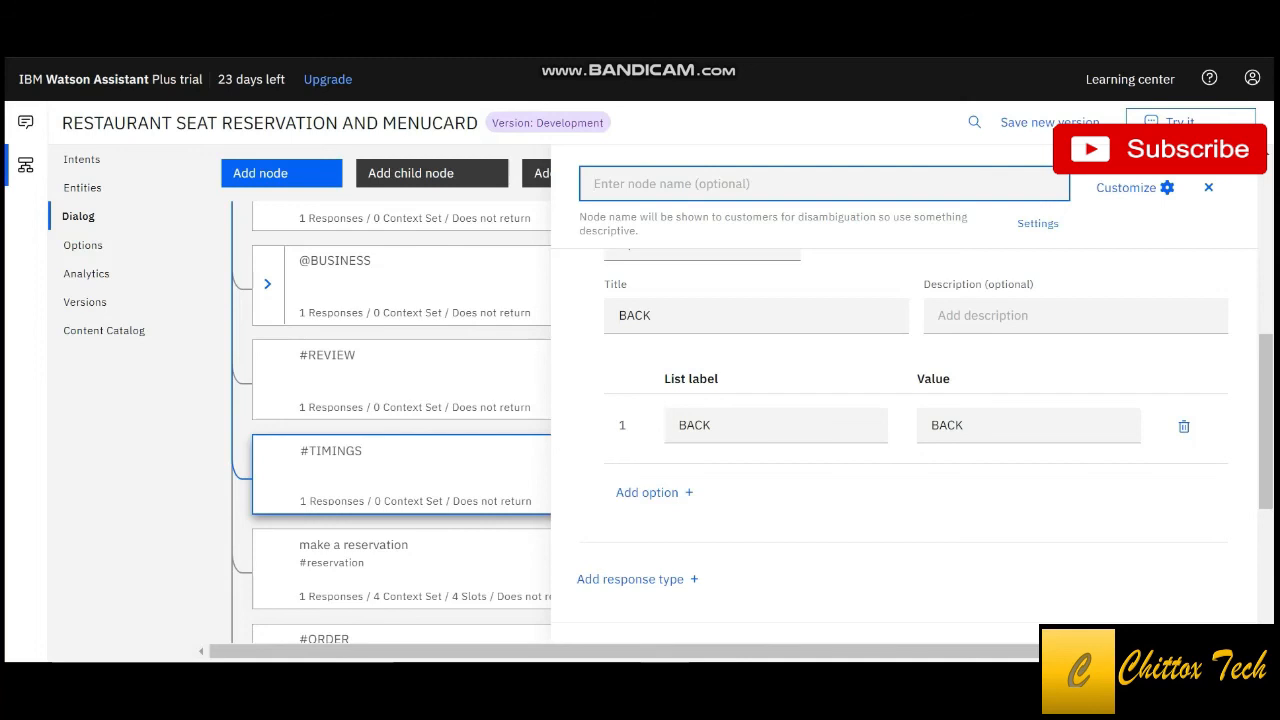
{"action": "scroll", "coordinate": [900, 420], "scroll_direction": "up", "scroll_amount": 5}
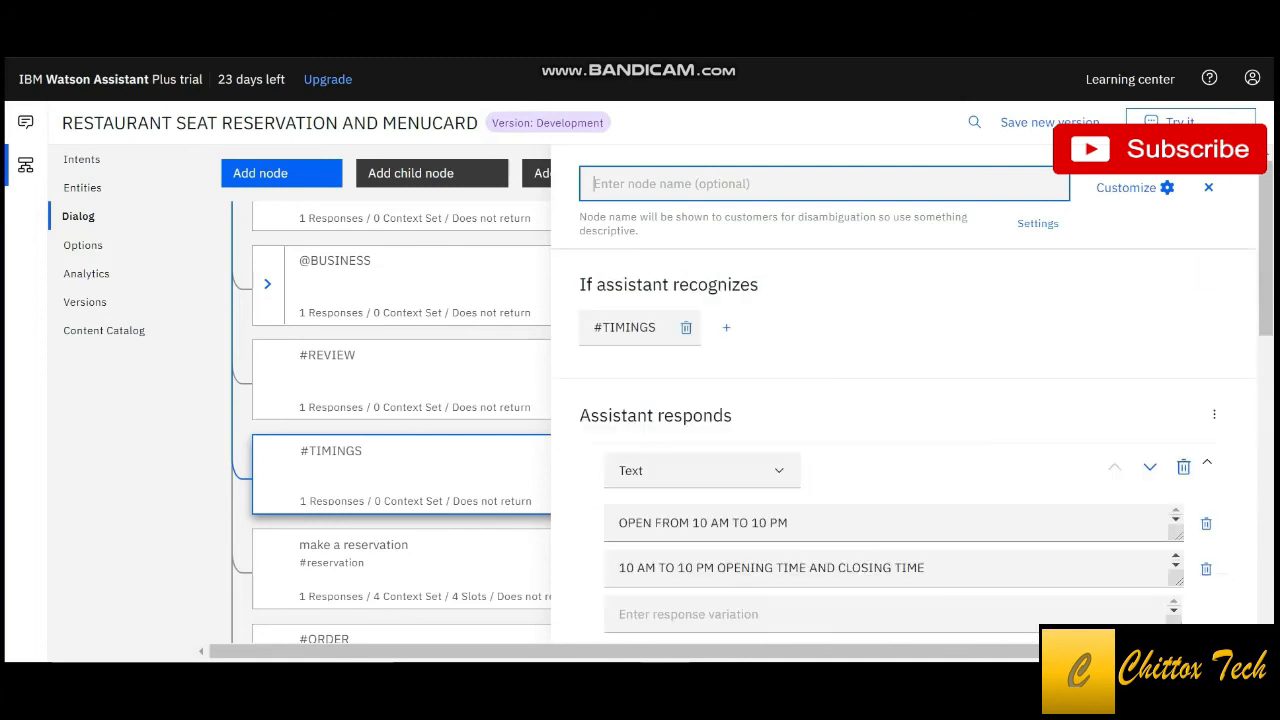
{"action": "left_click", "coordinate": [1208, 187]}
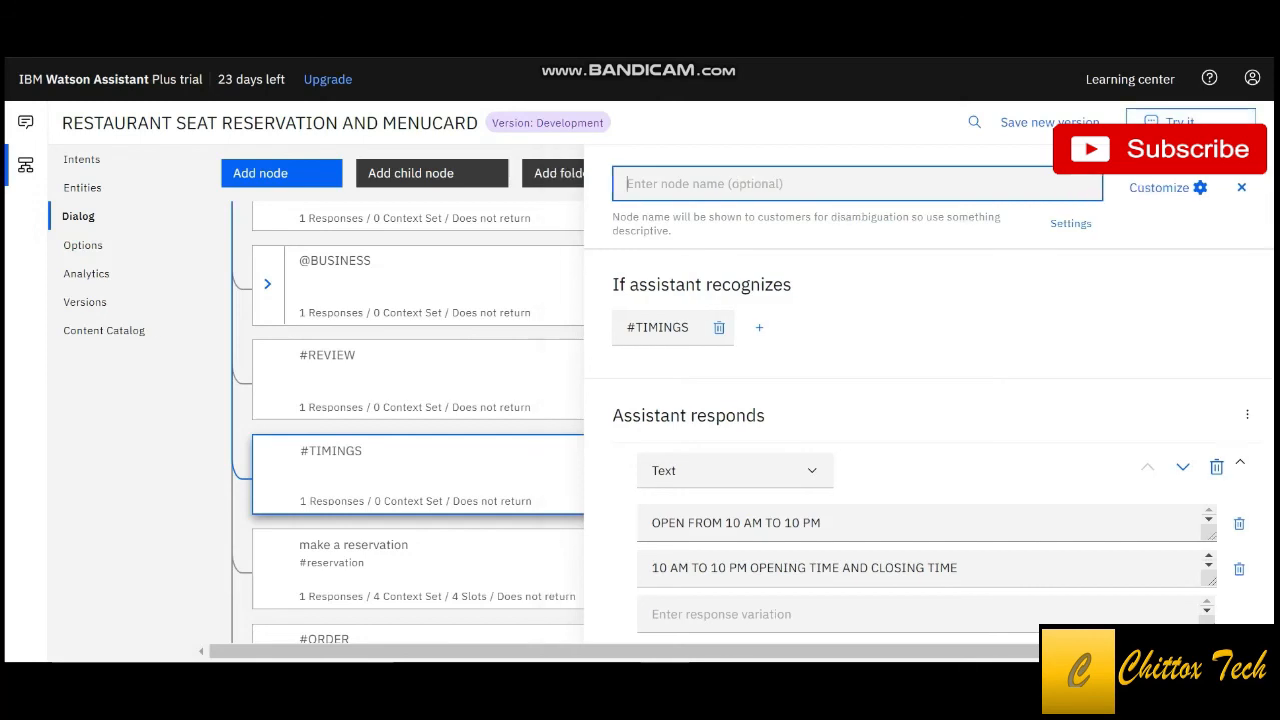
Open the make a reservation node below #TIMINGS to view its #reservation condition and slots
{"action": "scroll", "coordinate": [456, 420], "scroll_direction": "down", "scroll_amount": 1}
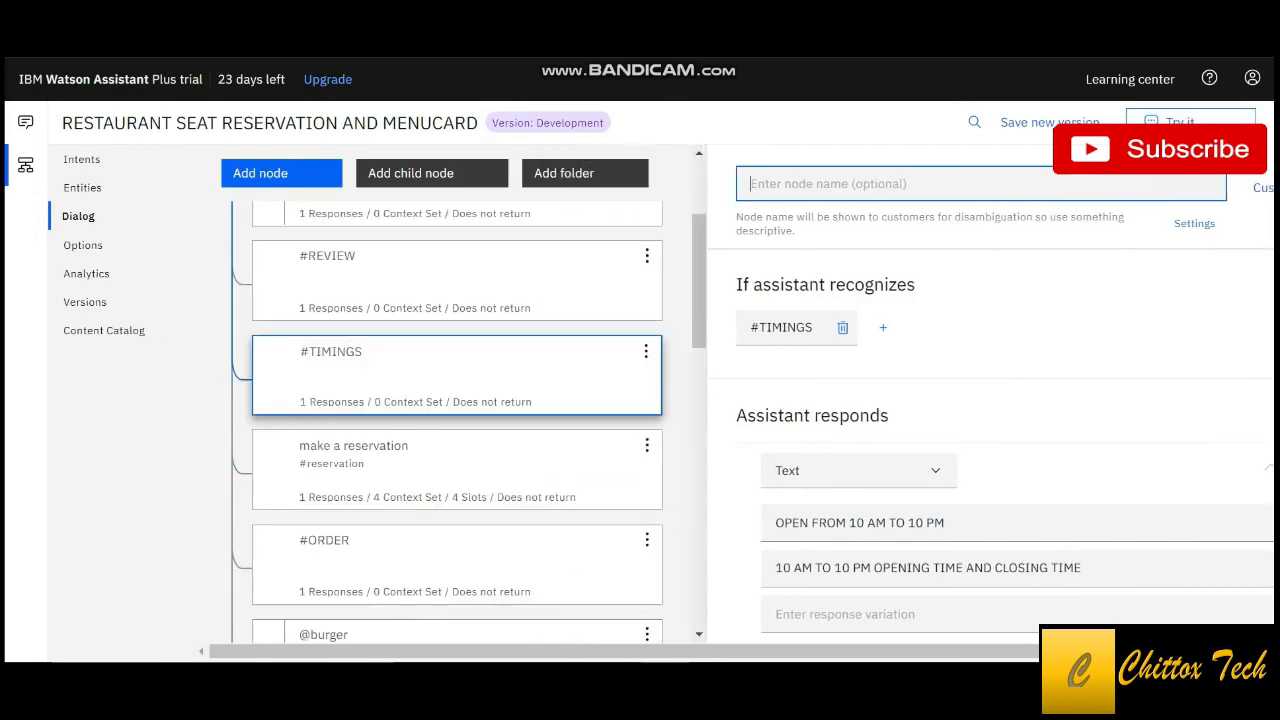
{"action": "left_click", "coordinate": [456, 470]}
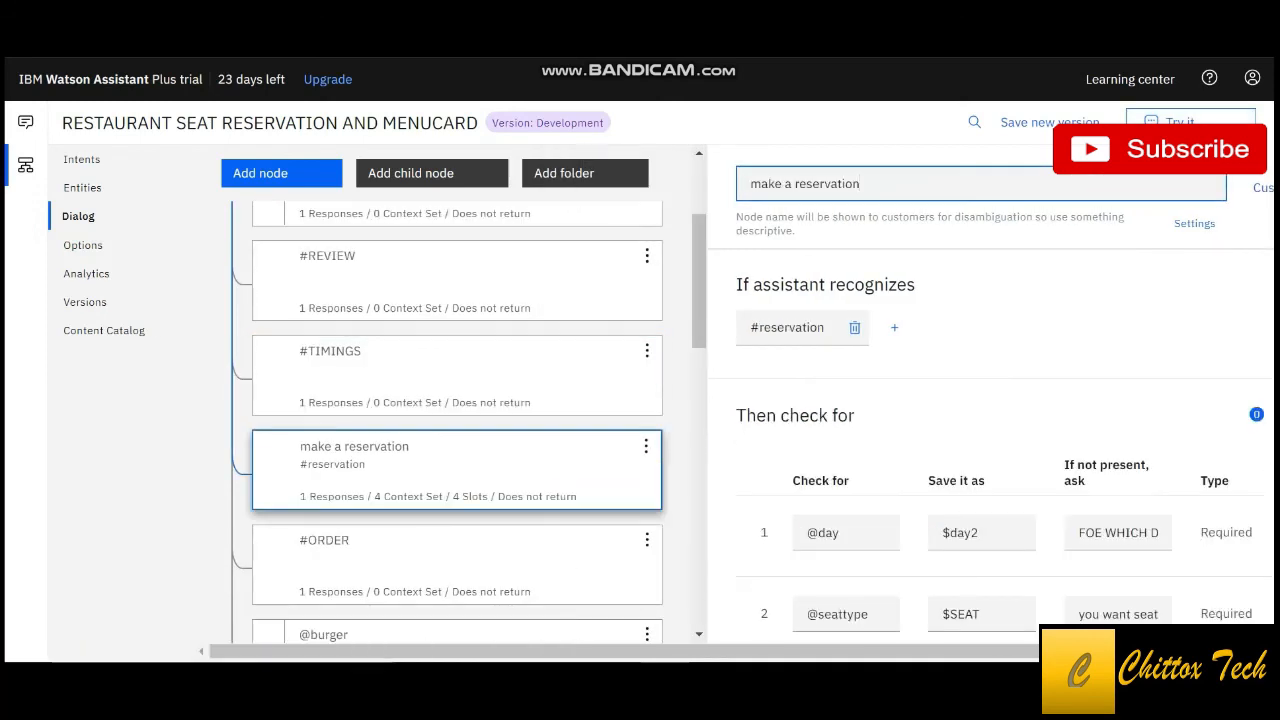